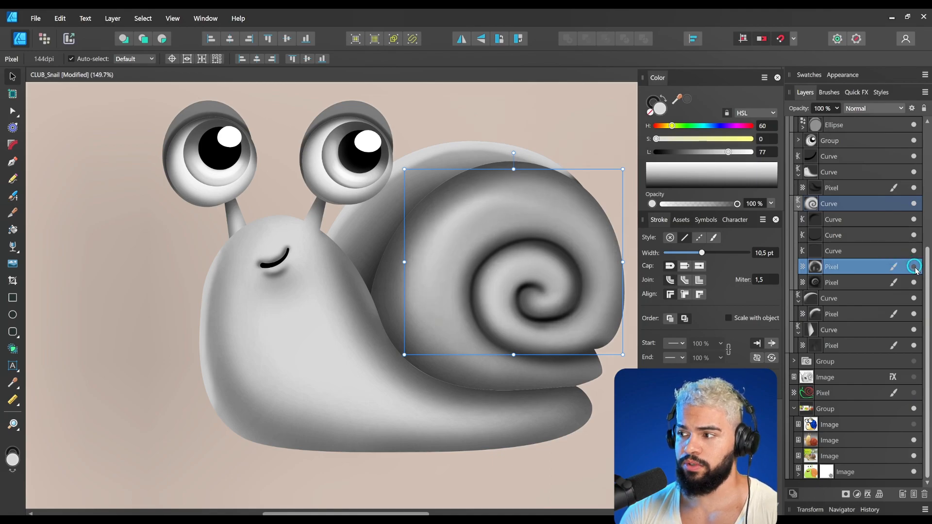
- Hide the shading pixel layers clipped inside the shell's rear part and the snail's body
left_click(421, 158)
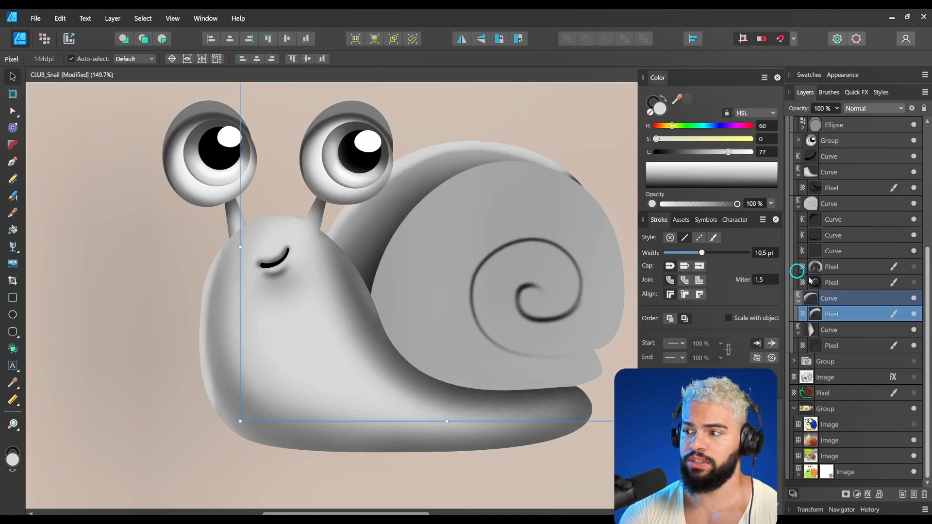
left_click(912, 315)
left_click(360, 326)
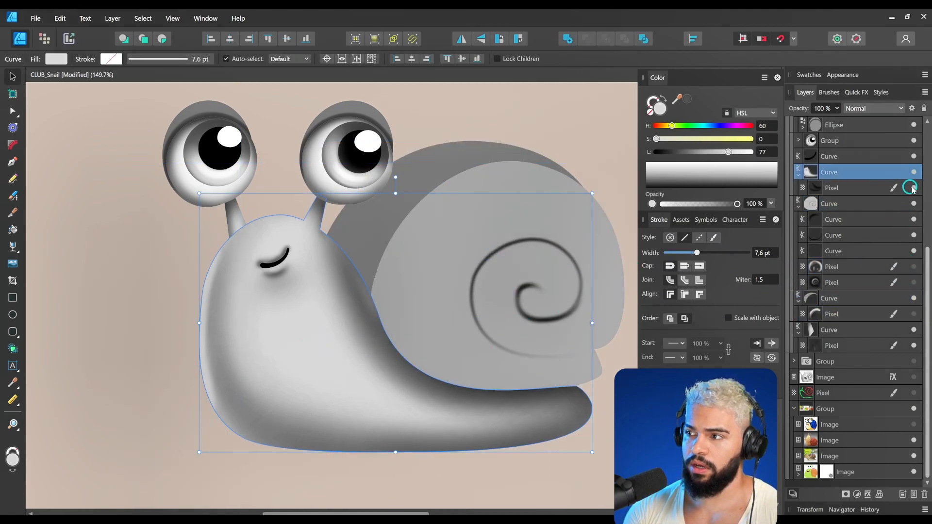
left_click(881, 188)
left_click(913, 188)
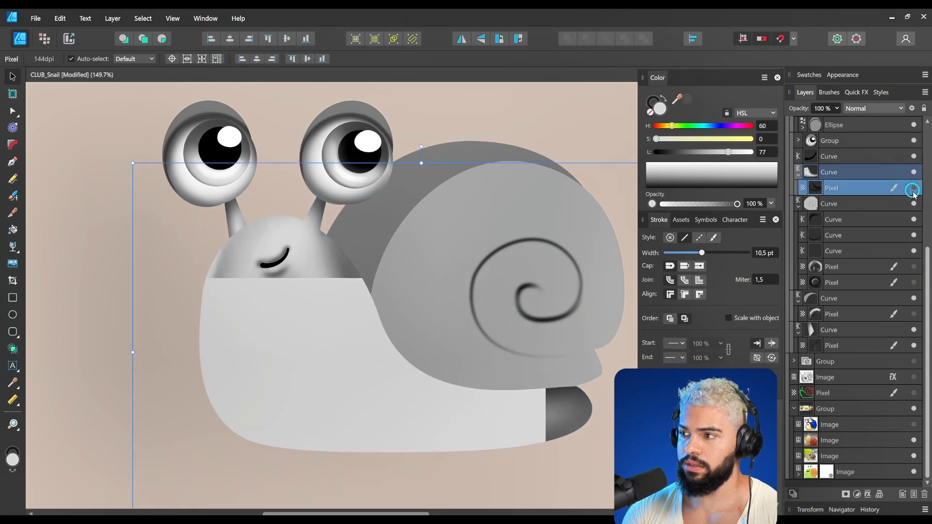
- Hide the shading pixel layers clipped inside the white ellipses of both eyes
left_click(320, 182)
left_click(915, 250)
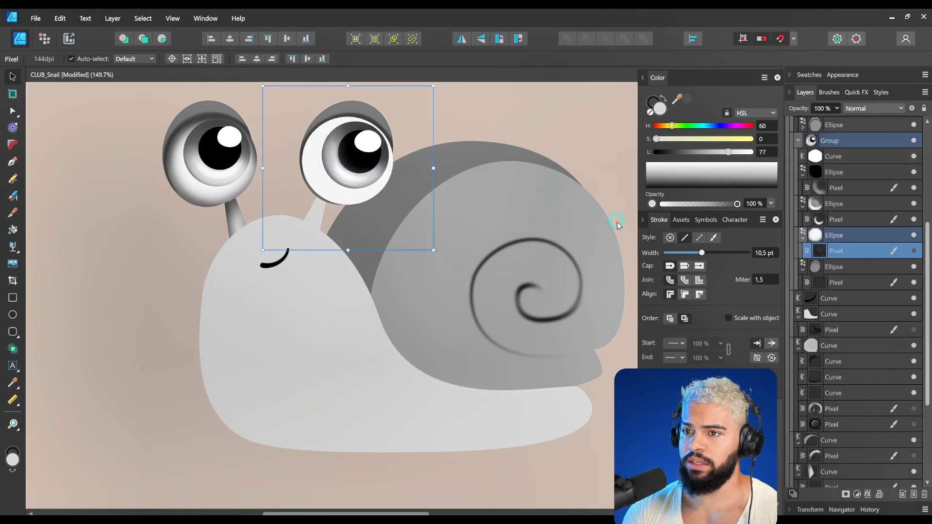
left_click(229, 185)
left_click(912, 127)
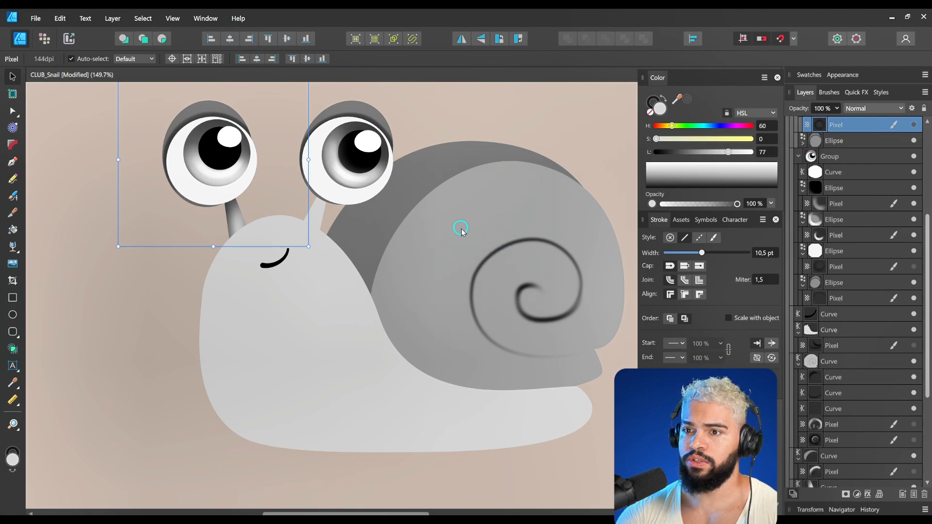
- Duplicate the whole snail group, then hide and collapse the original group beneath the copy
left_click(462, 233)
key("h")
left_click_drag(467, 272, 447, 268)
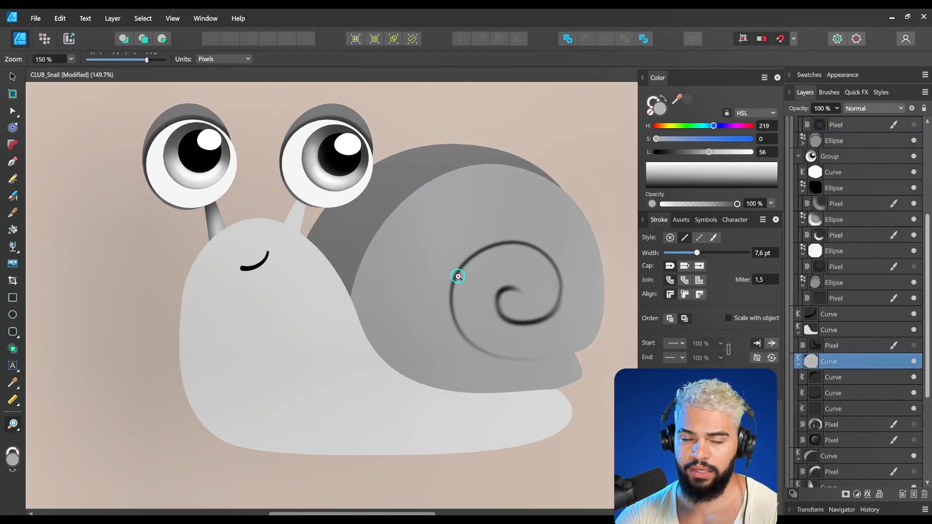
left_click_drag(926, 208, 927, 117)
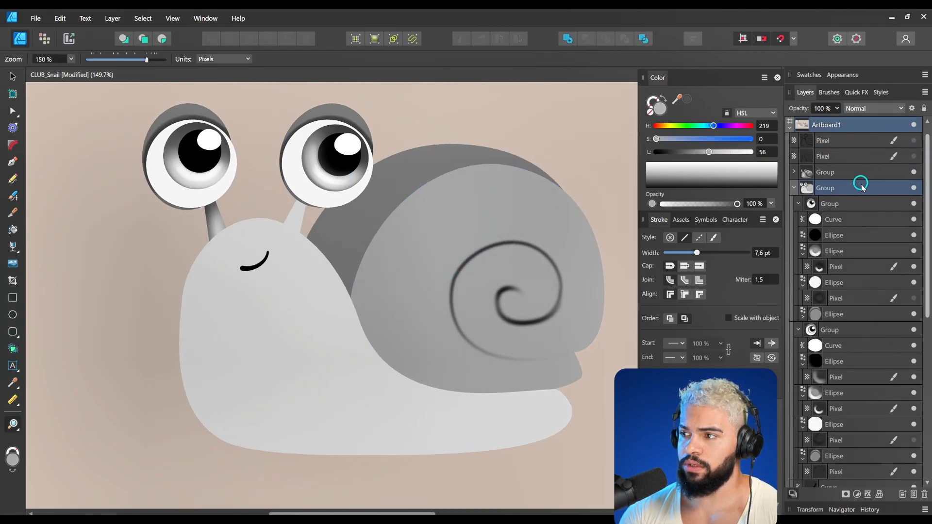
left_click(815, 188)
key("ctrl+j")
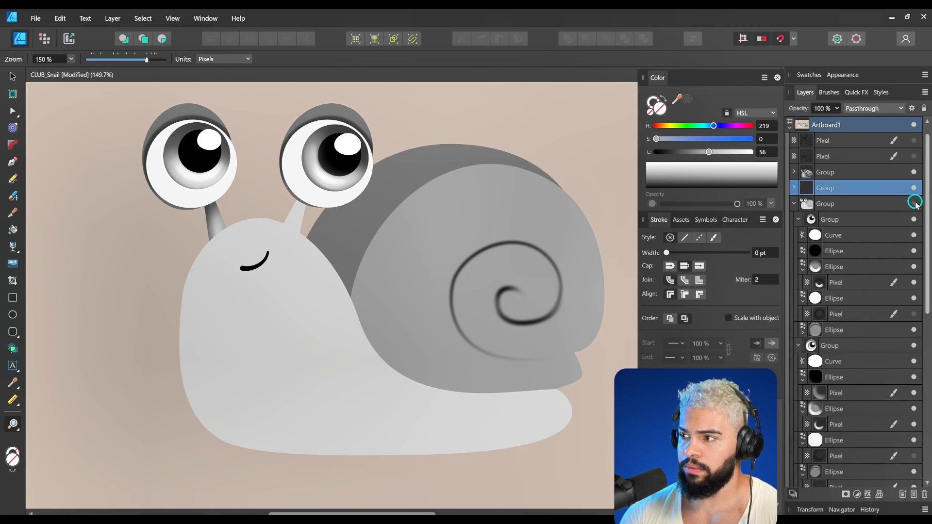
left_click(794, 203)
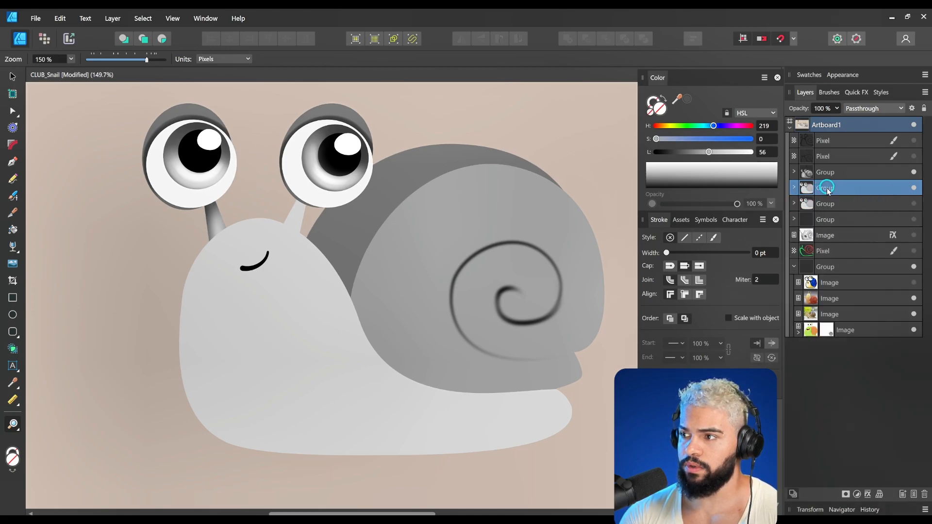
- Fill the snail's body in the duplicated group with yellow, HSL 47, 87, 74
key("v")
left_click(338, 337)
left_click_drag(379, 309, 390, 304)
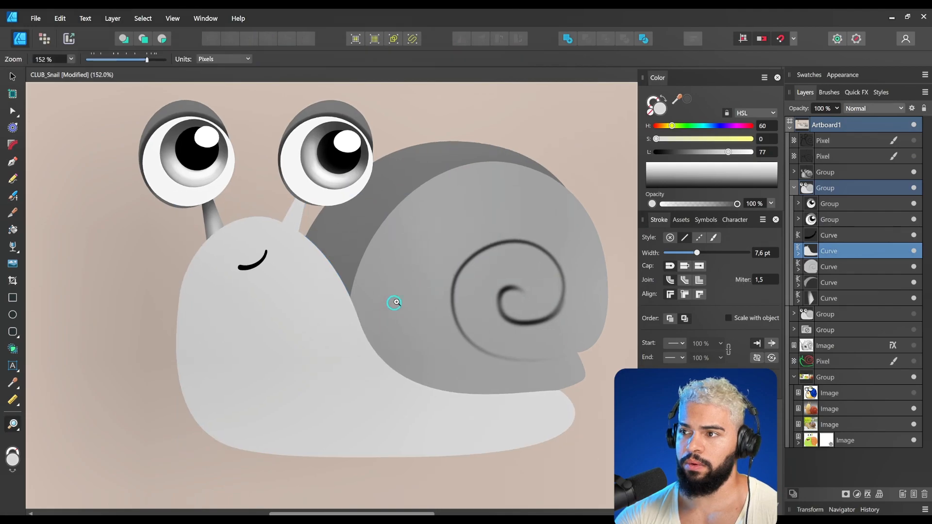
left_click_drag(672, 127, 730, 139)
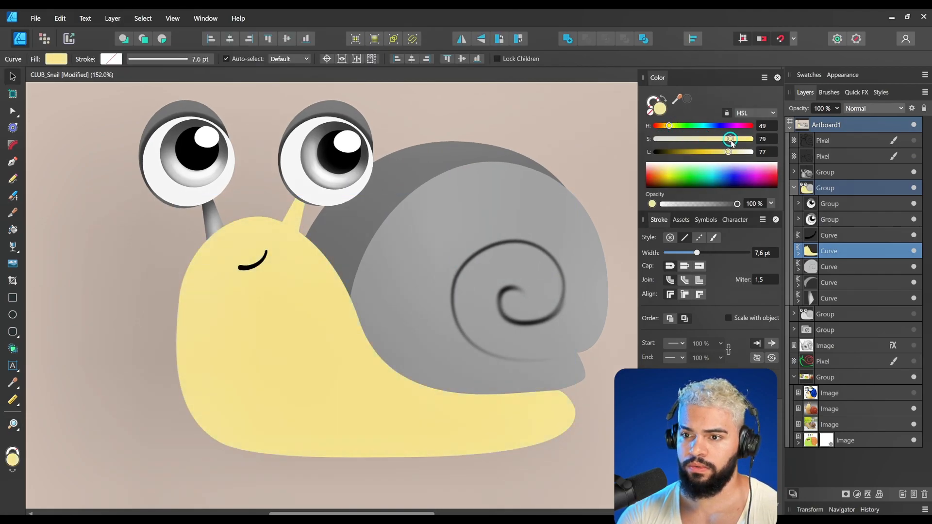
left_click(433, 285)
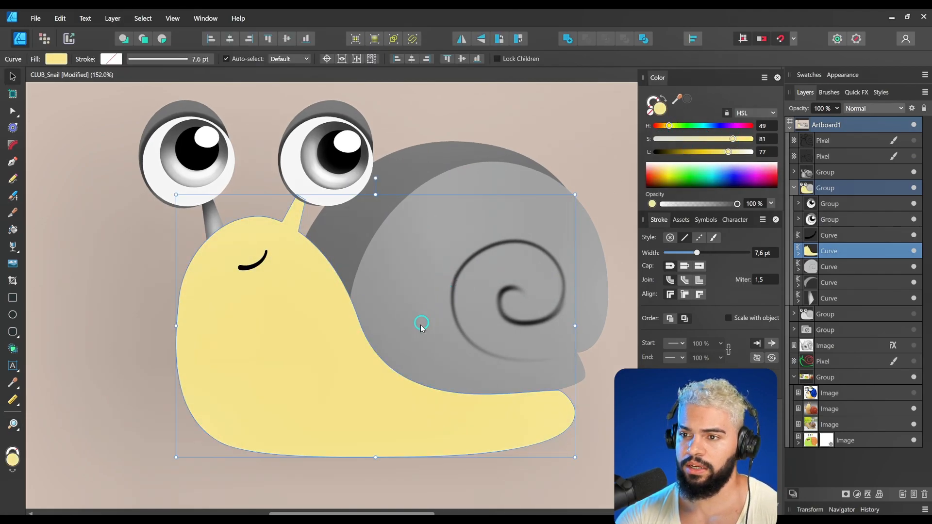
left_click_drag(738, 144, 742, 143)
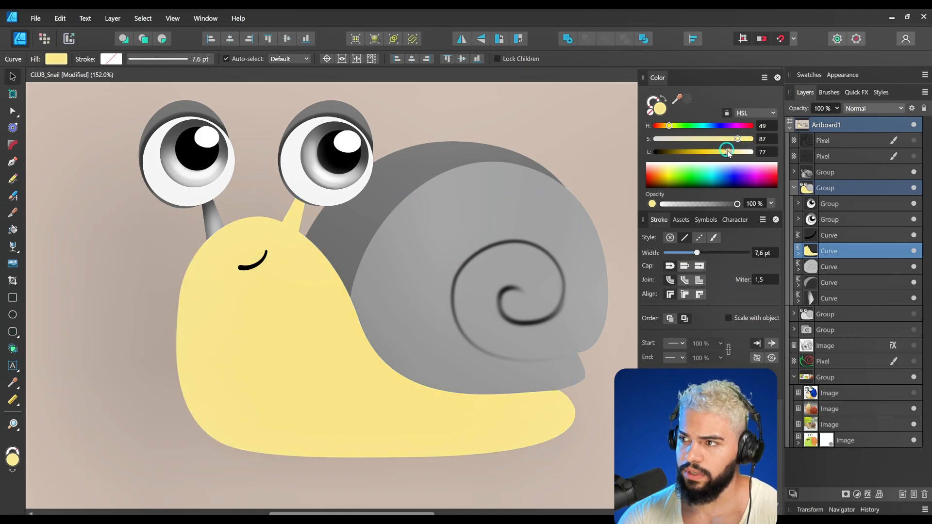
left_click_drag(676, 132, 670, 128)
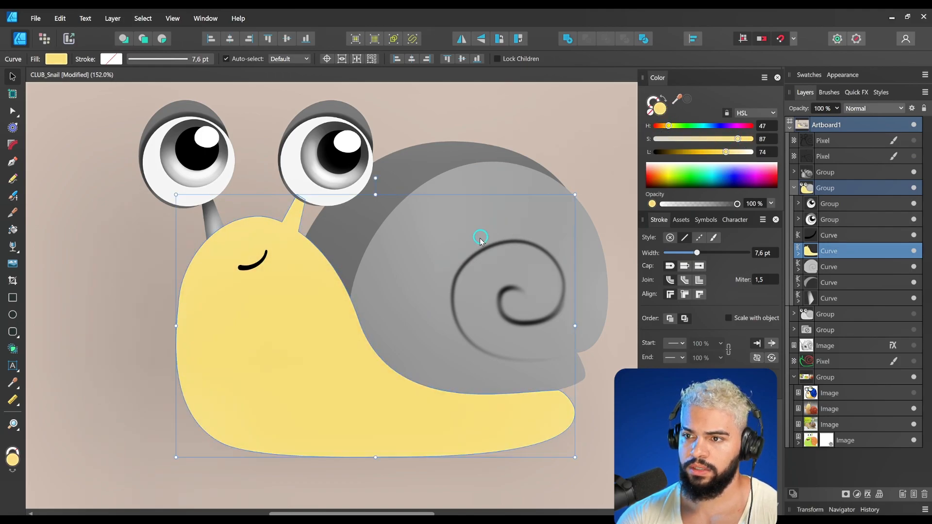
- Fill the front part of the shell with coral red, HSL 6, 69, 64
left_click(487, 219)
left_click(665, 125)
left_click_drag(691, 138, 718, 154)
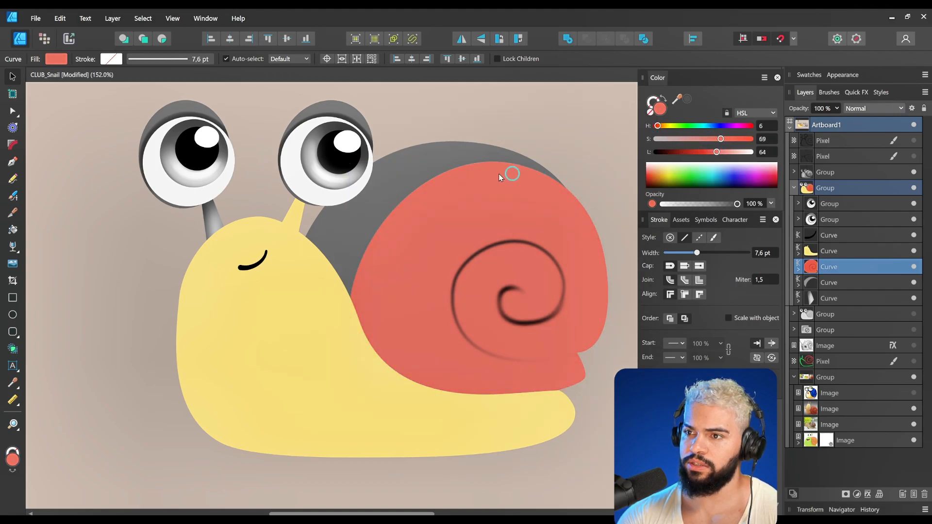
- Fill the shell's rear part with a lighter tint of the recent red and set the front part to saturation 58, lightness 60
left_click(459, 153)
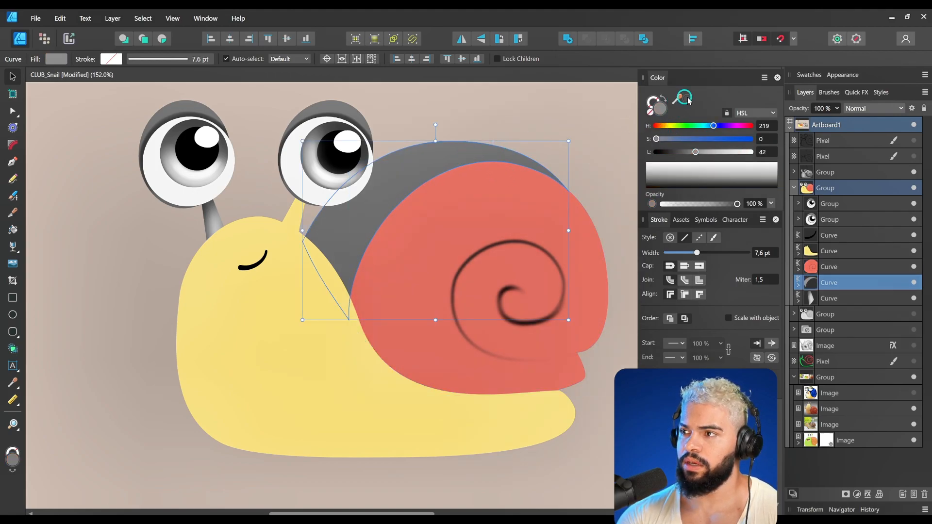
left_click(808, 75)
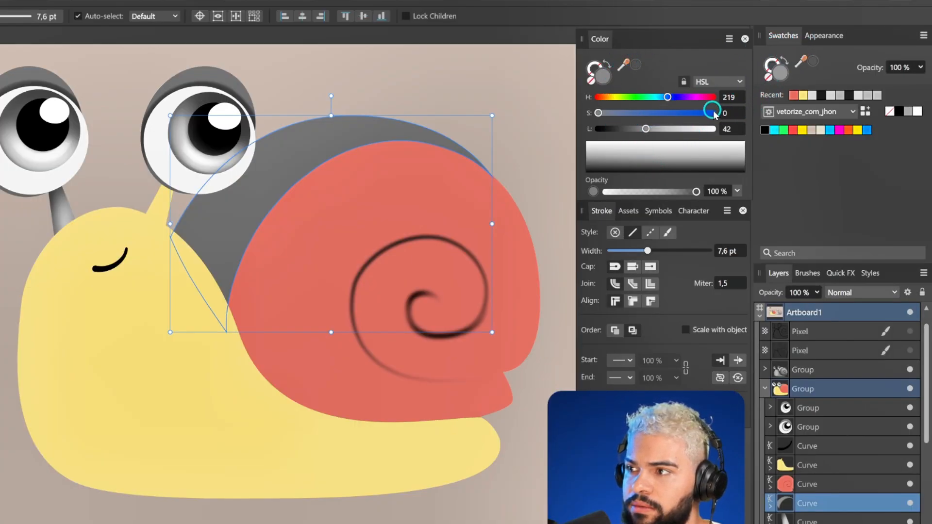
left_click(793, 95)
left_click_drag(649, 129, 666, 119)
left_click(492, 190)
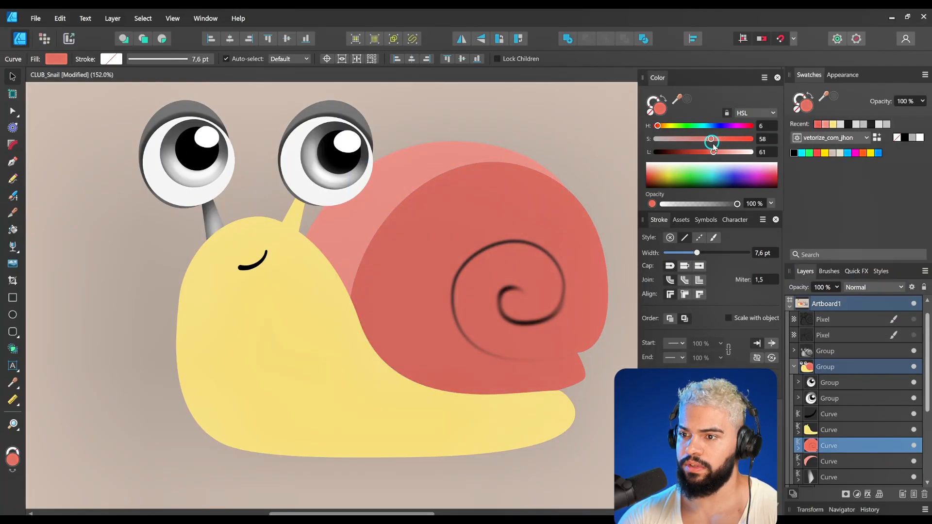
left_click_drag(713, 151, 712, 151)
- Hide the left eye stalk's shading layer and fill the stalk with yellow sampled from the body
key("z")
left_click_drag(249, 221, 294, 248)
key("v")
left_click(264, 219)
key("z")
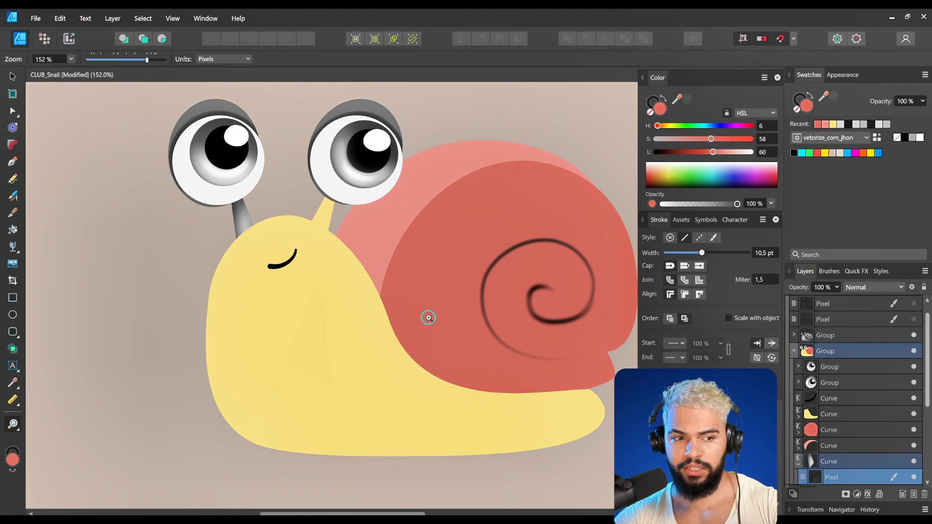
left_click_drag(257, 206, 301, 208)
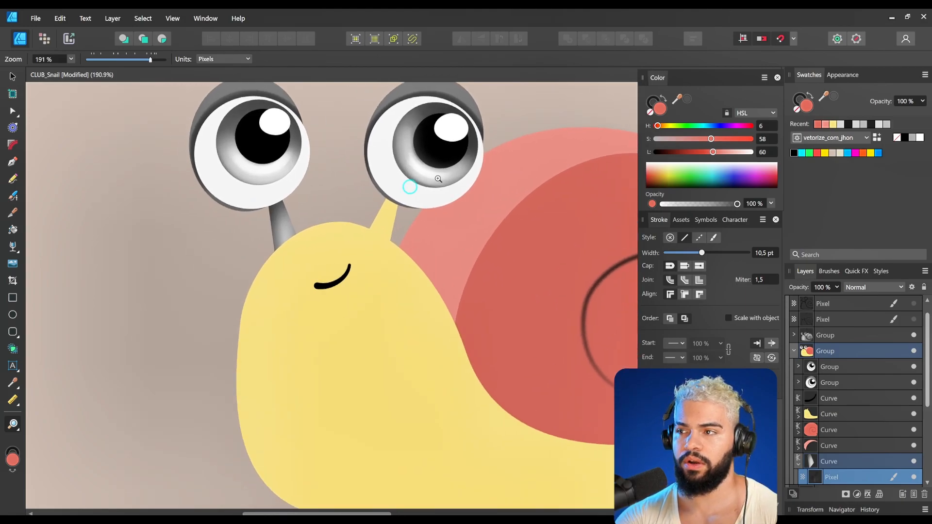
key("v")
left_click_drag(677, 100, 418, 341)
left_click(688, 99)
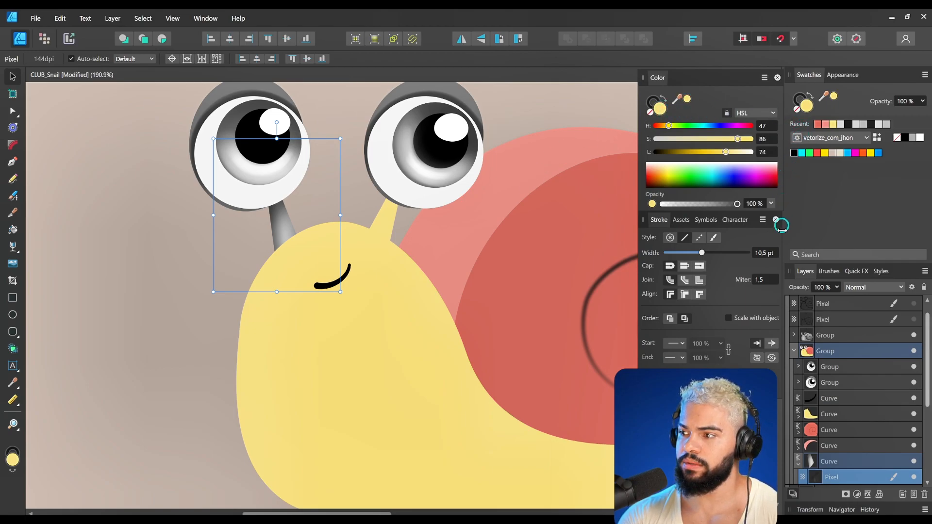
left_click(899, 466)
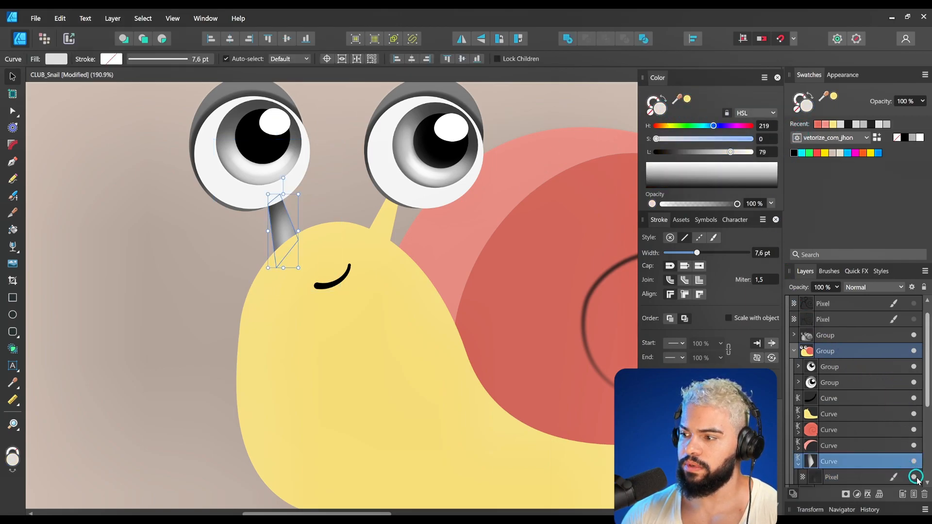
left_click(687, 99)
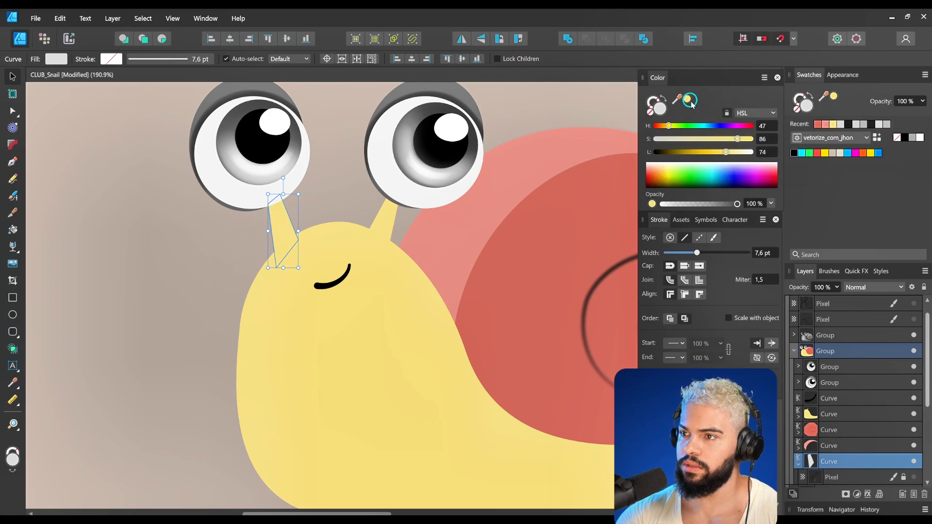
- Select the iris ellipses of both eyes and fill them with green, HSL 102, 92, 45
key("z")
left_click_drag(353, 232, 316, 235)
left_click_drag(473, 293, 439, 290)
left_click_drag(317, 171, 408, 195)
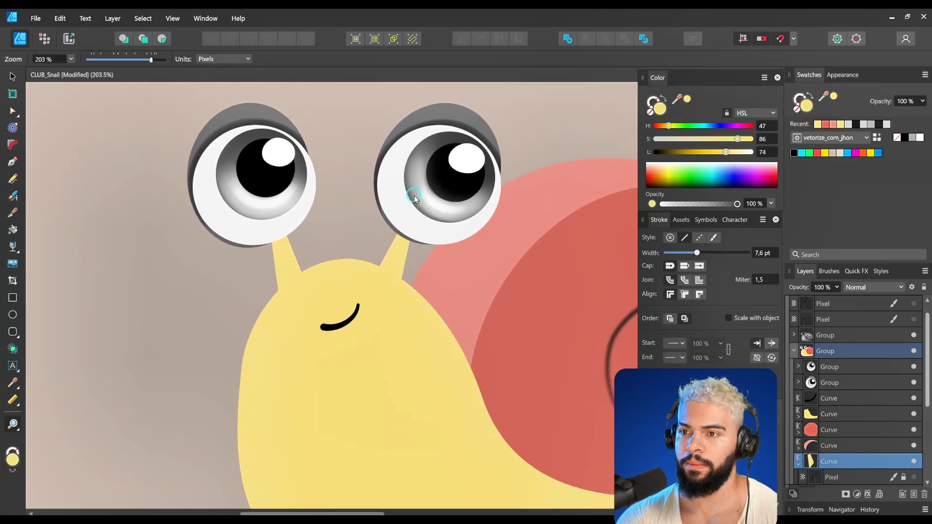
key("v")
left_click(414, 196, "ctrl")
left_click(229, 153, "ctrl+shift")
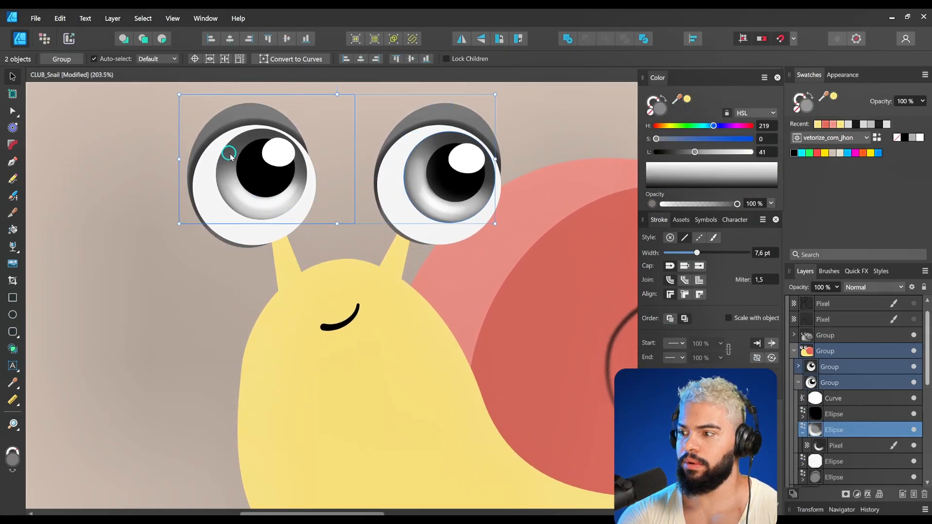
left_click(230, 155)
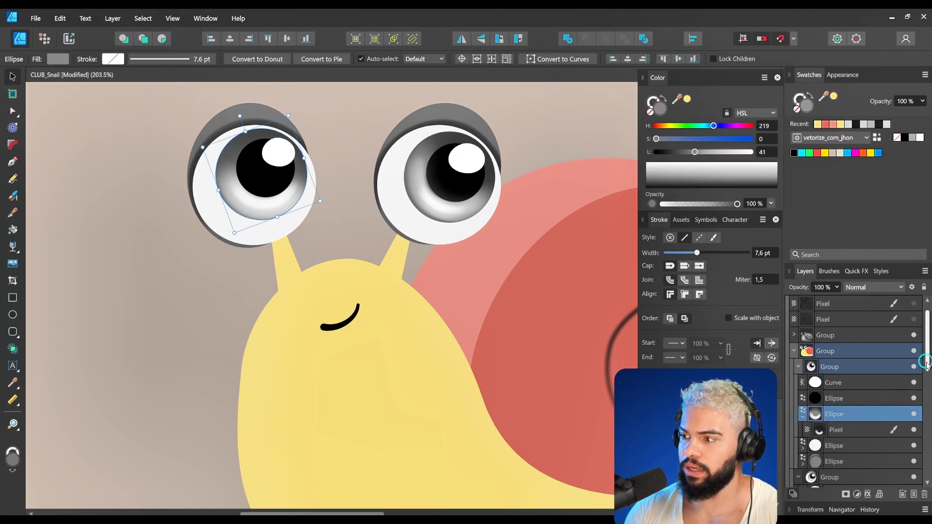
scroll(852, 419, "down", 2)
scroll(838, 445, "down", 3)
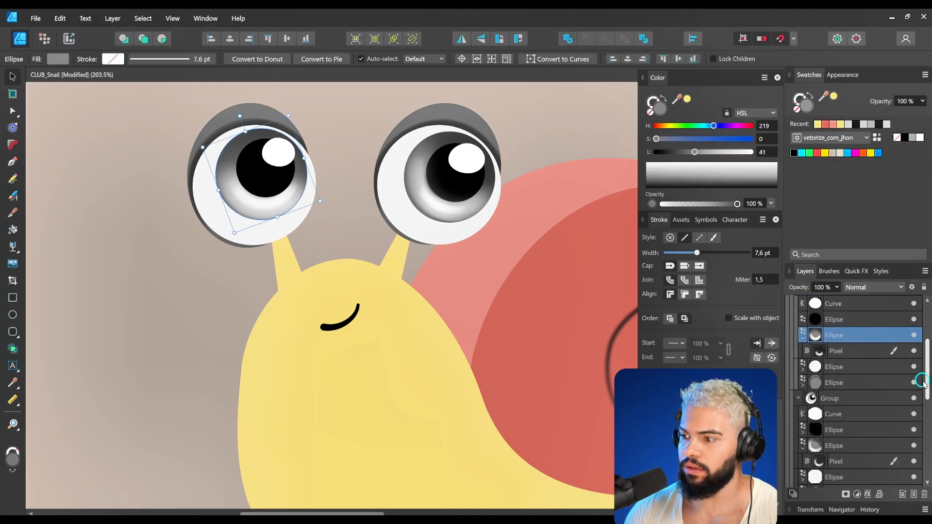
left_click(834, 445, "ctrl")
mouse_move(701, 139)
left_mouse_down()
mouse_move(730, 139)
mouse_move(706, 126)
mouse_move(669, 127)
mouse_move(744, 139)
mouse_move(699, 154)
left_mouse_up()
- Try to fill both eyelids together with the sampled body yellow
key("space")
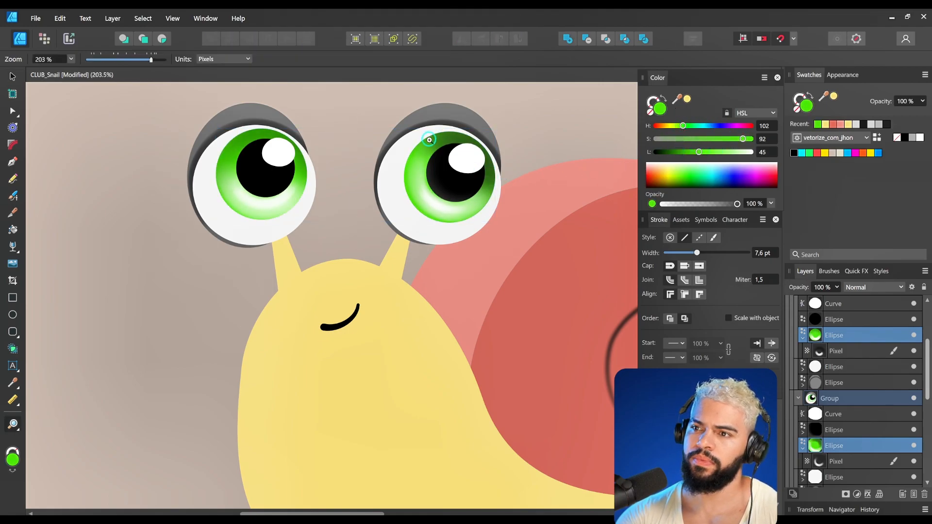
left_click_drag(440, 128, 459, 143)
left_click(464, 134)
left_click(285, 138, "shift")
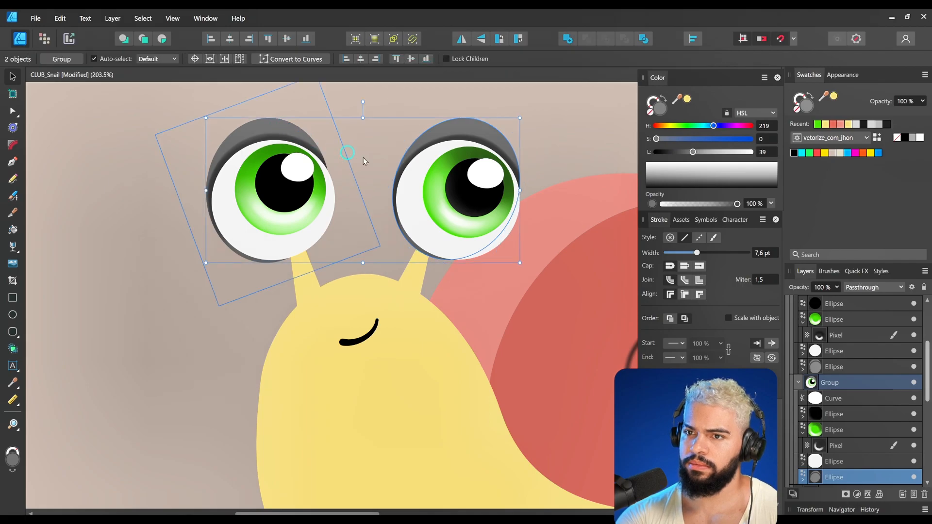
left_click(684, 104)
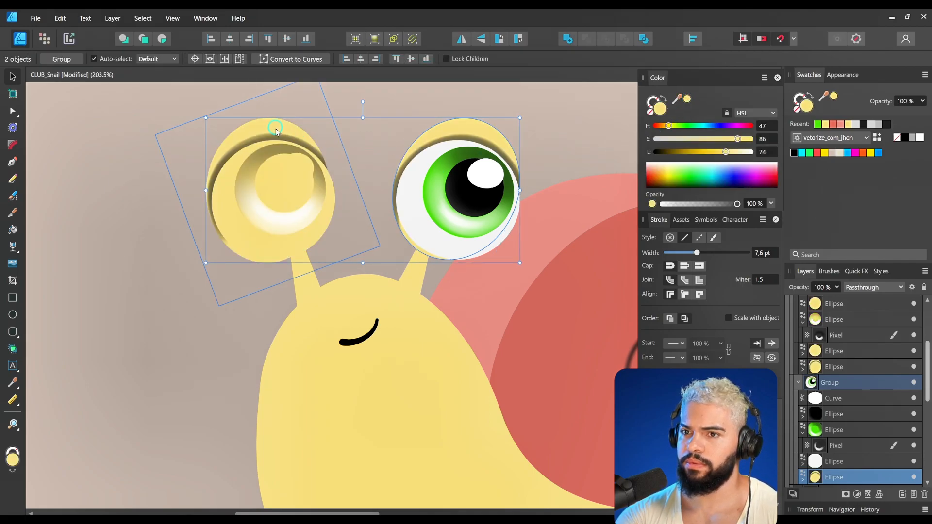
key("ctrl+z")
- Fill the left and right eyelid ellipses one at a time with the sampled body yellow
left_click(277, 128)
left_click_drag(313, 199, 287, 209)
key("ctrl+z")
left_click(686, 101)
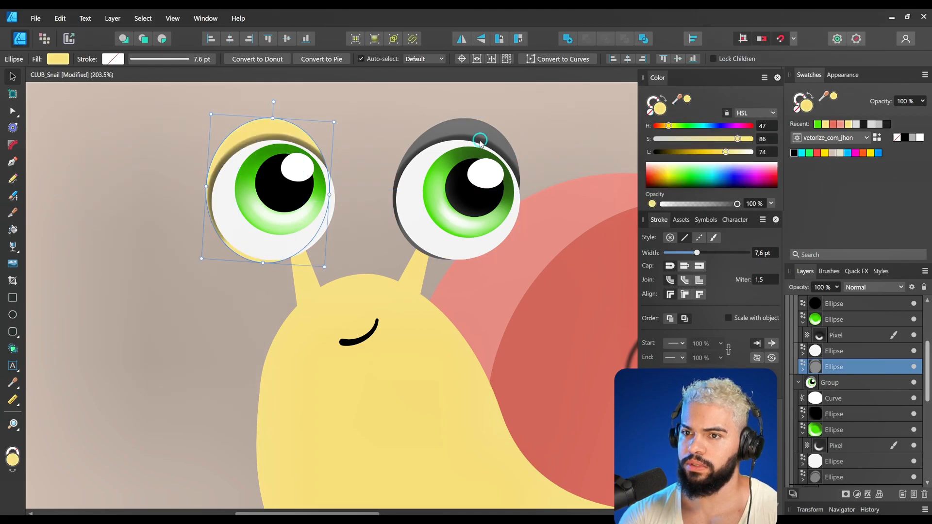
left_click(484, 146)
left_click(682, 108)
- Turn the highlight and shadow pixel layers inside the front shell curve back on
key("z")
mouse_move(528, 198)
left_mouse_down()
mouse_move(415, 188)
mouse_move(487, 246)
mouse_move(453, 262)
mouse_move(475, 250)
left_mouse_up()
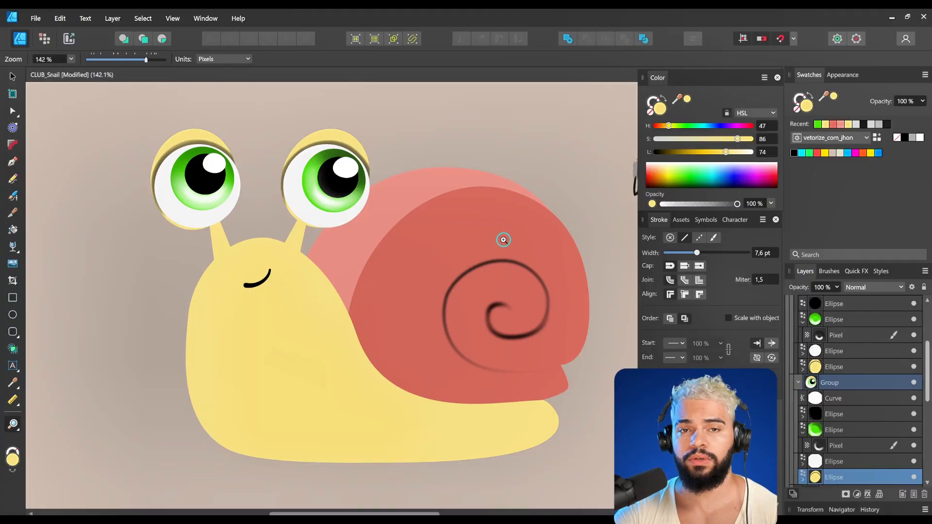
left_click(530, 247)
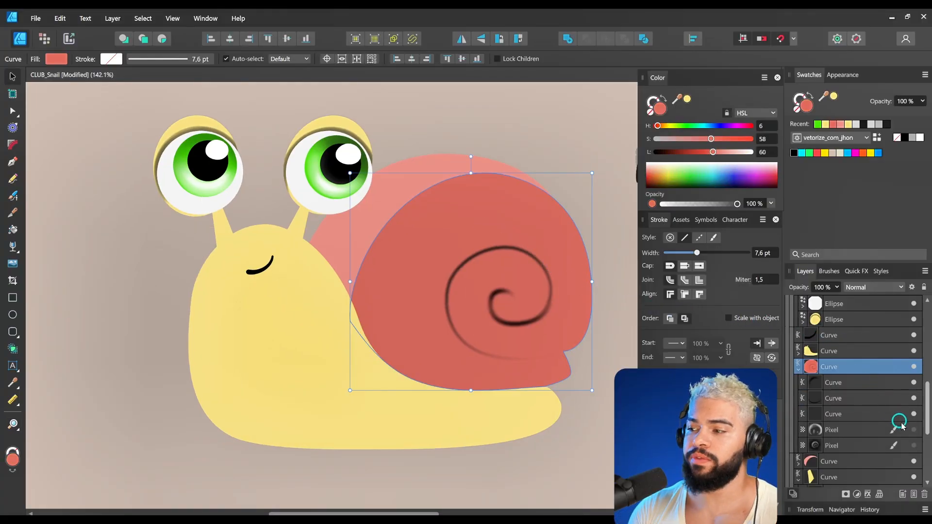
left_click(915, 431)
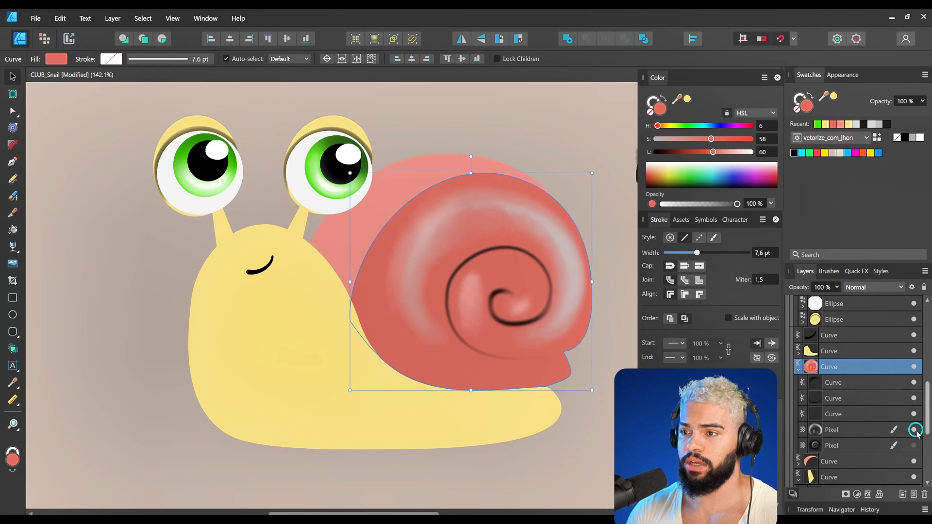
left_click(914, 430)
left_click(915, 431)
left_click(912, 445)
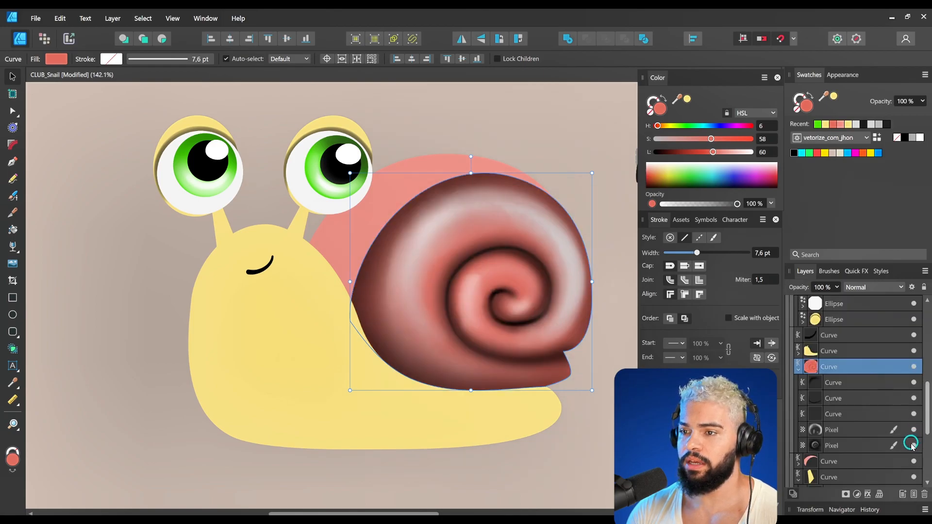
- Set the blend mode of the spiral shadow pixel layer inside the front shell curve to Color Dodge
left_click(876, 442)
scroll(522, 252, "up", 2)
left_click_drag(521, 252, 460, 260)
scroll(459, 260, "up", 2)
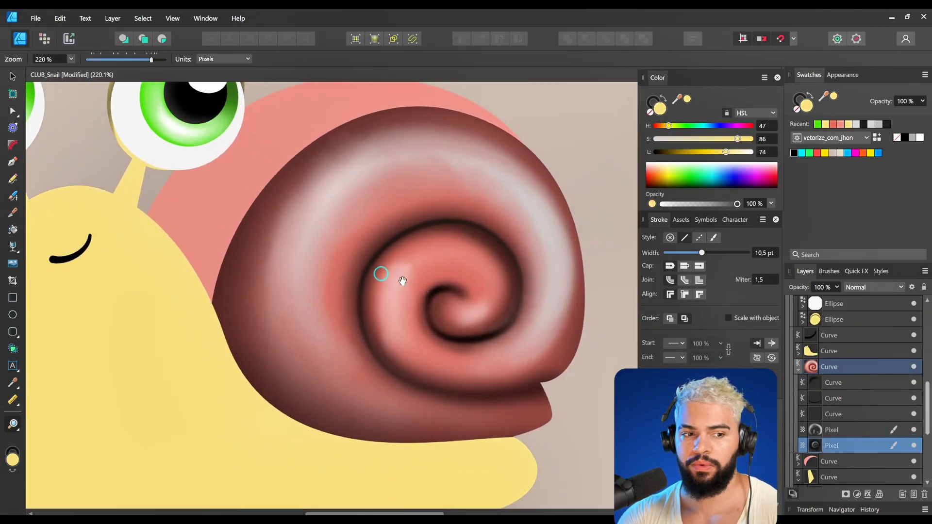
scroll(400, 260, "up", 1)
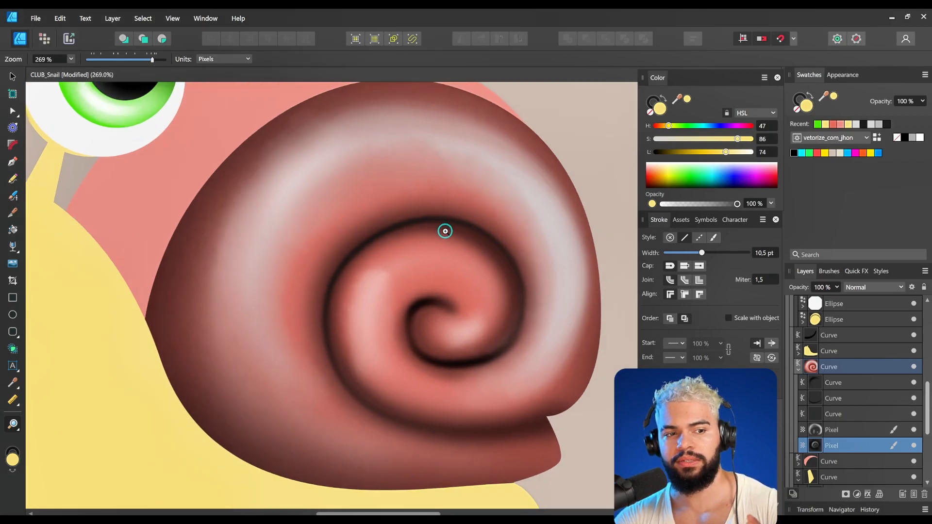
scroll(474, 271, "up", 2)
scroll(476, 266, "down", 3)
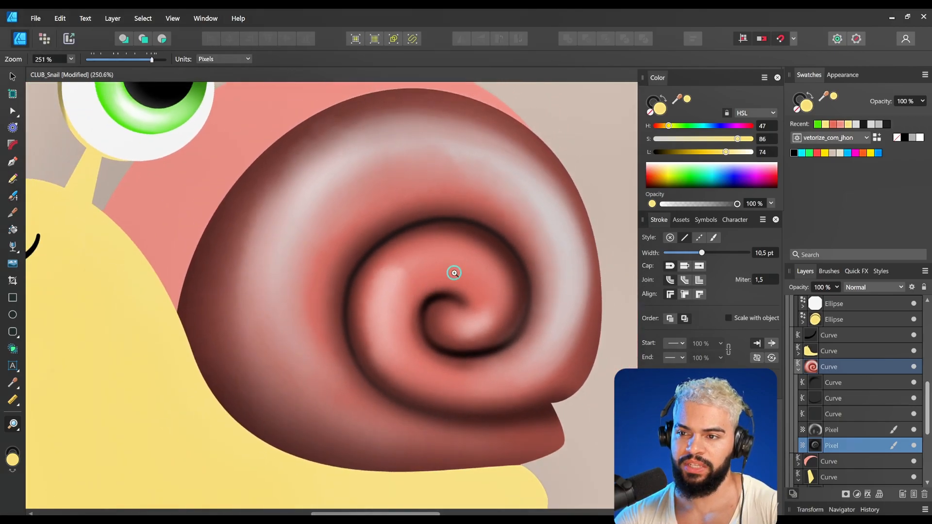
scroll(482, 262, "down", 1)
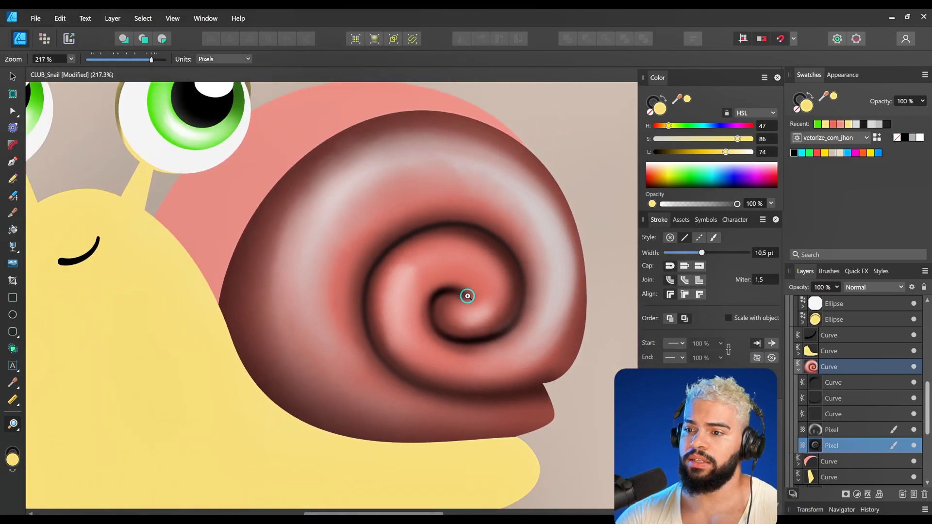
scroll(463, 282, "down", 1)
key("v")
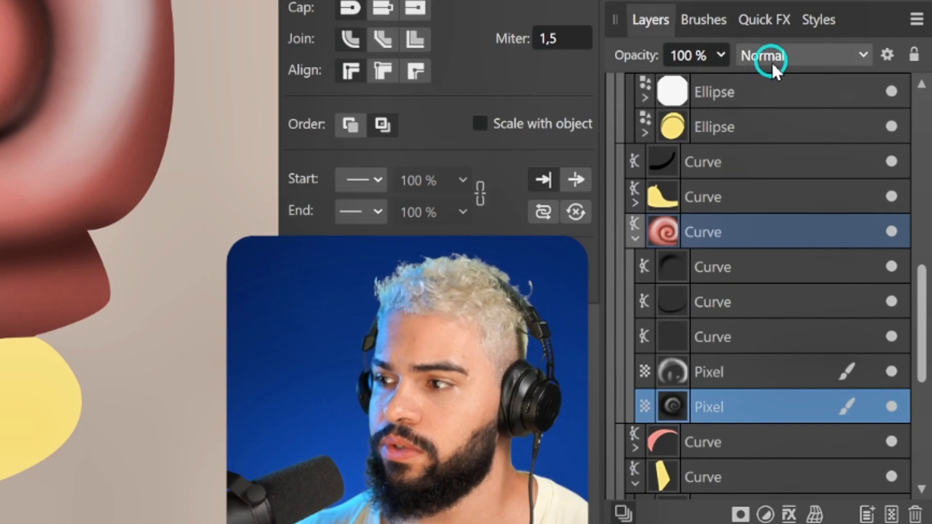
left_click(858, 288)
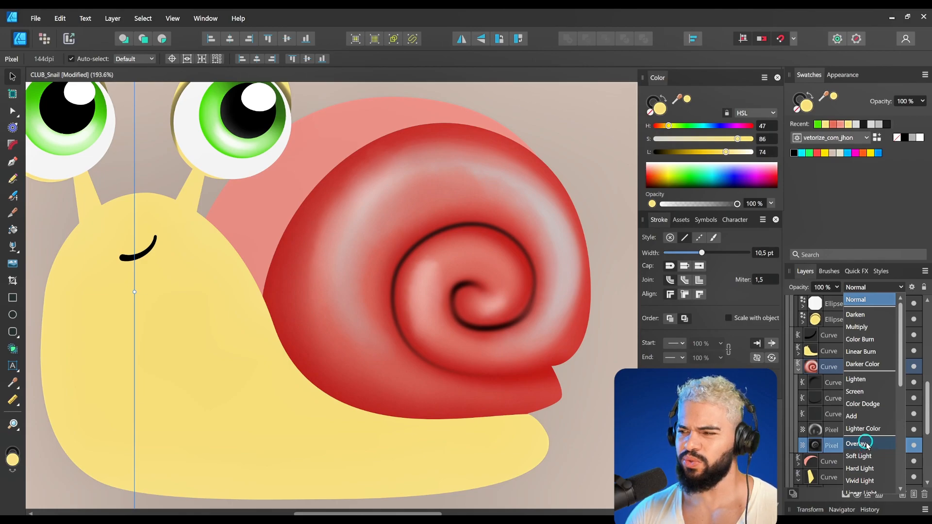
left_click(867, 405)
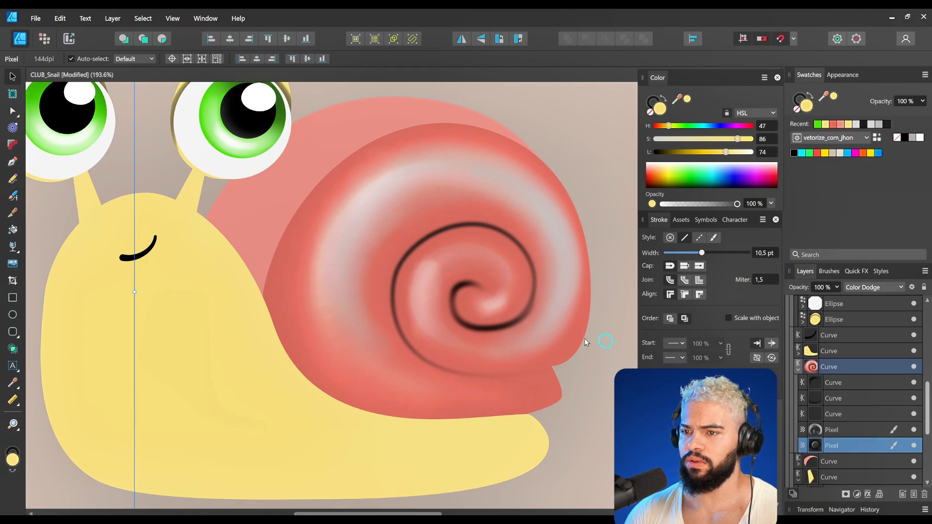
- Set the blend mode of the highlight pixel layer inside the front shell curve to Overlay
key("z")
mouse_move(471, 254)
left_mouse_down()
mouse_move(410, 277)
mouse_move(474, 257)
mouse_move(517, 274)
left_mouse_up()
left_click(819, 430)
key("v")
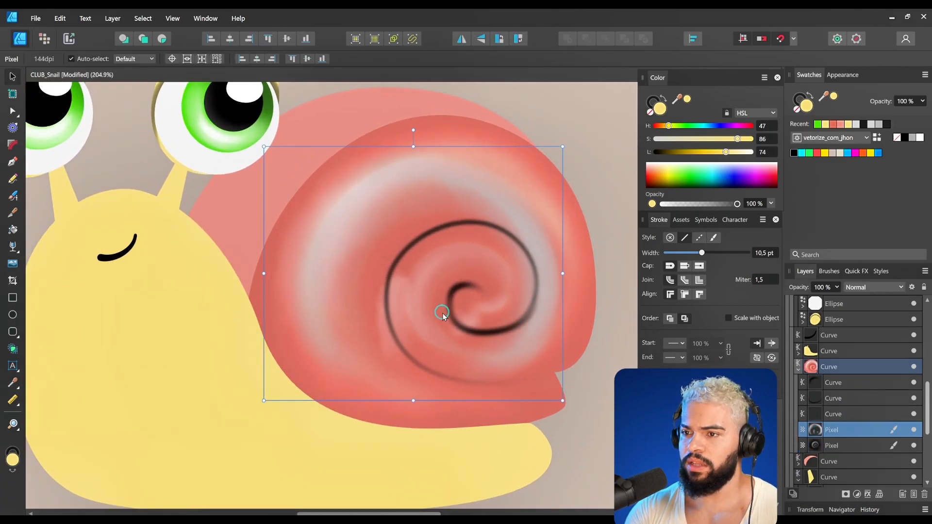
left_click(857, 288)
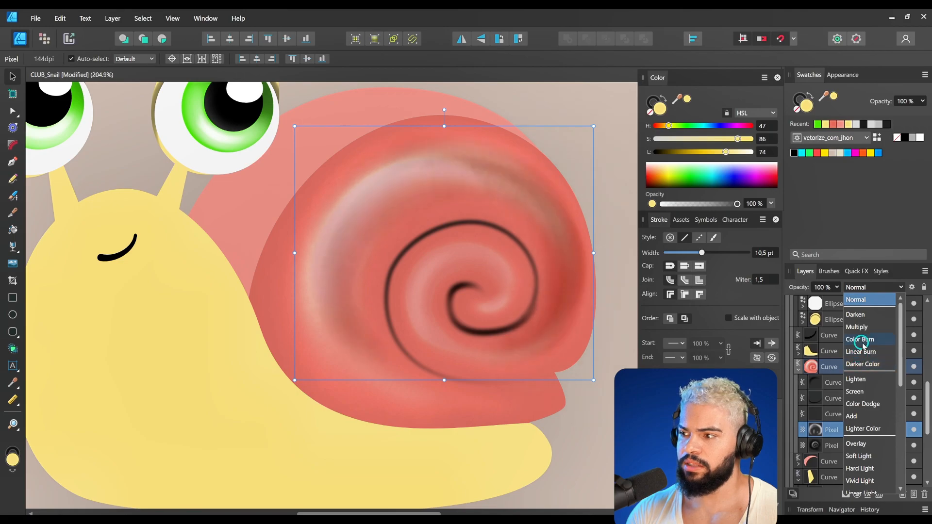
left_click(856, 445)
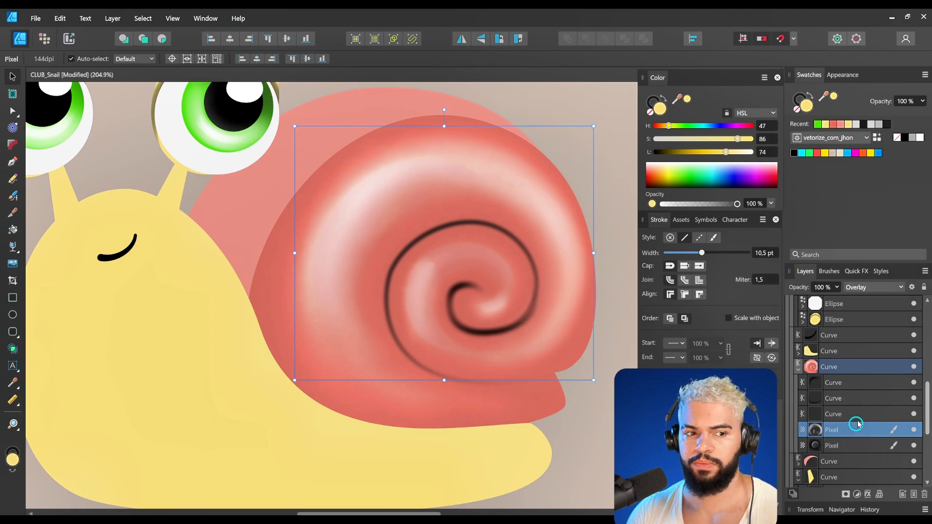
left_click(914, 429)
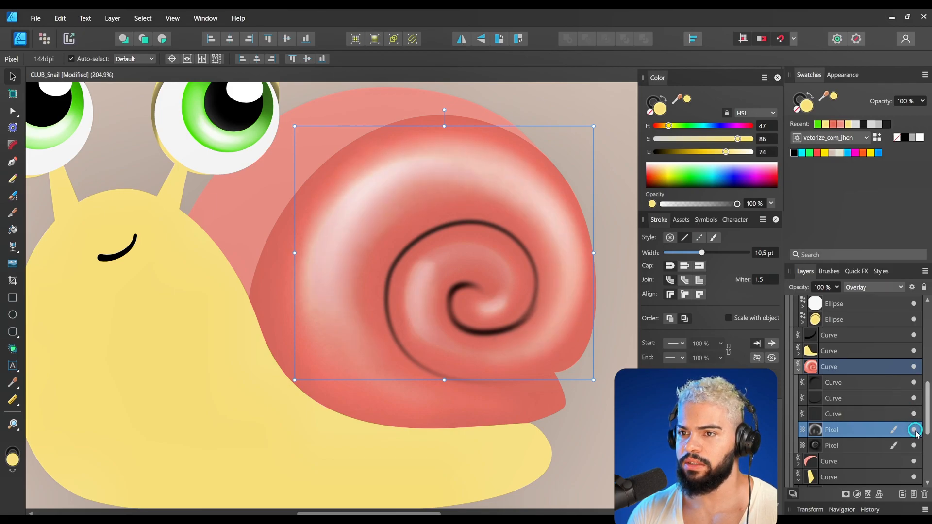
key("z")
left_click(383, 193)
left_click_drag(397, 201, 360, 265)
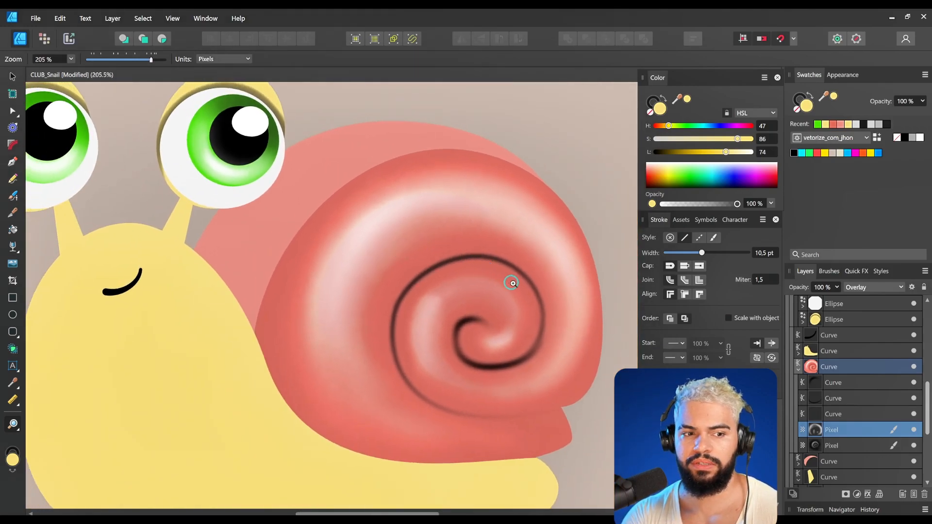
- Thicken the front shell's large outer spiral stroke to 39.8 pt and set its blend mode to Overlay
left_click_drag(553, 304, 508, 247)
key("v")
left_click(505, 246)
scroll(526, 272, "up", 2)
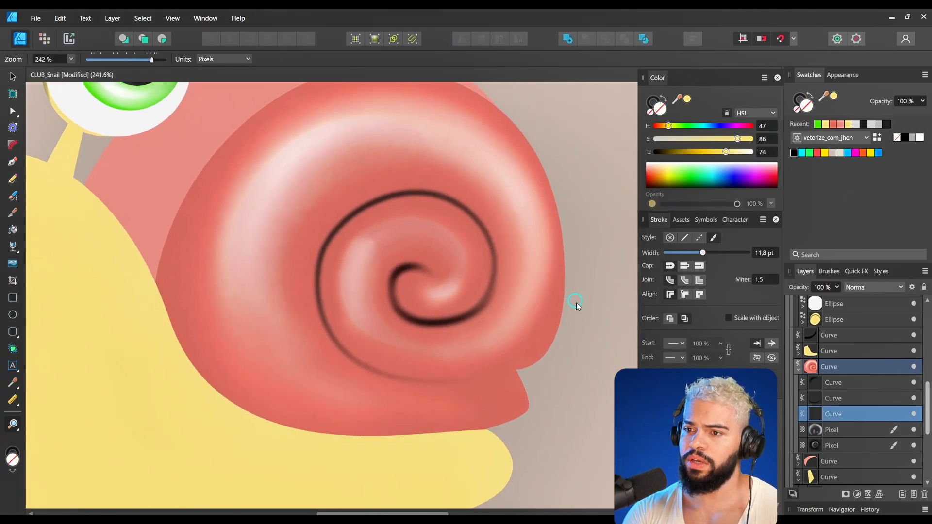
mouse_move(702, 252)
left_mouse_down()
mouse_move(743, 252)
mouse_move(720, 253)
mouse_move(727, 252)
left_mouse_up()
left_click(872, 287)
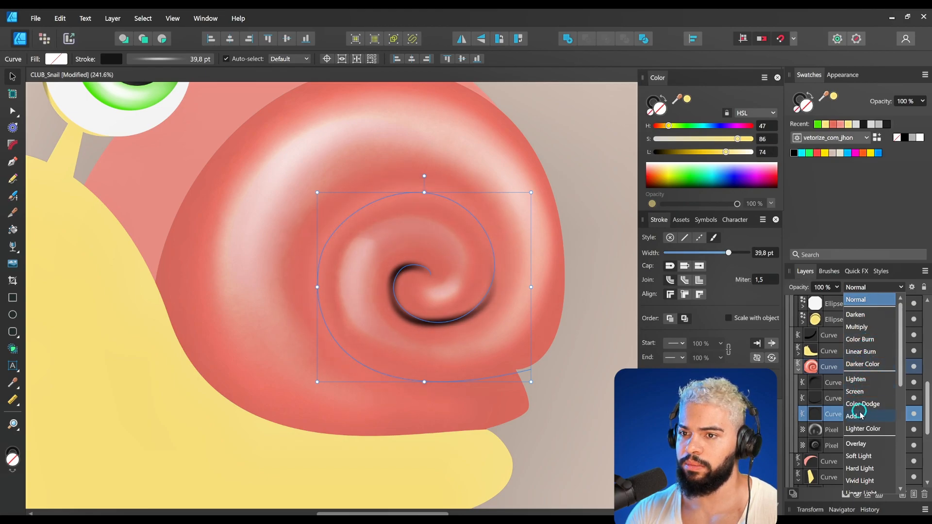
left_click(858, 445)
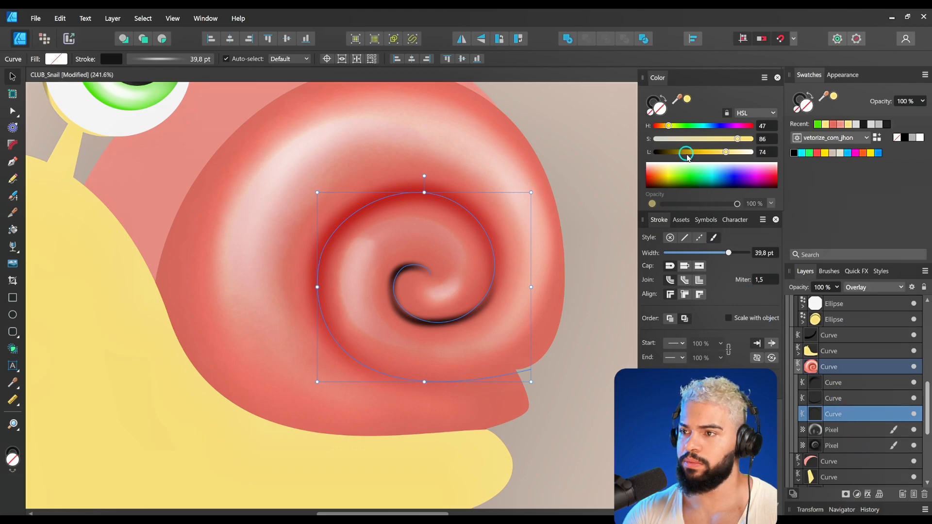
- Colour the outer spiral stroke dark red, HSL 0, 41, 26, and switch its blend mode to Hard Light
left_click(656, 101)
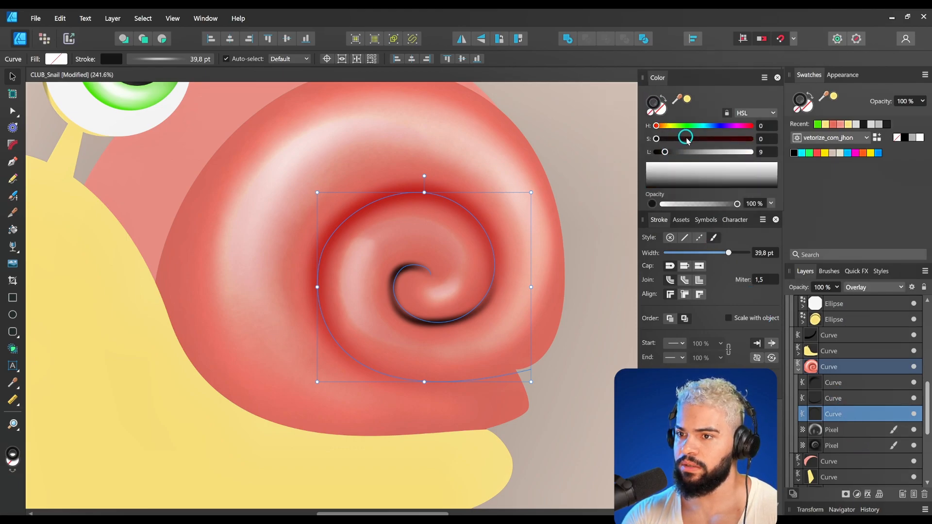
left_click(694, 139)
mouse_move(666, 152)
left_mouse_down()
mouse_move(696, 151)
mouse_move(671, 152)
left_mouse_up()
left_click(848, 289)
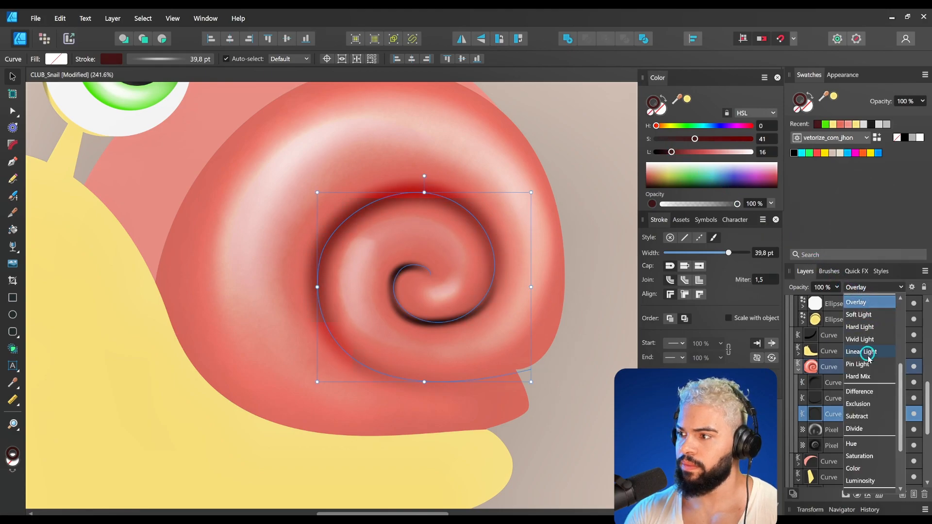
left_click(867, 328)
mouse_move(686, 155)
left_mouse_down()
mouse_move(695, 152)
mouse_move(672, 152)
mouse_move(680, 152)
left_mouse_up()
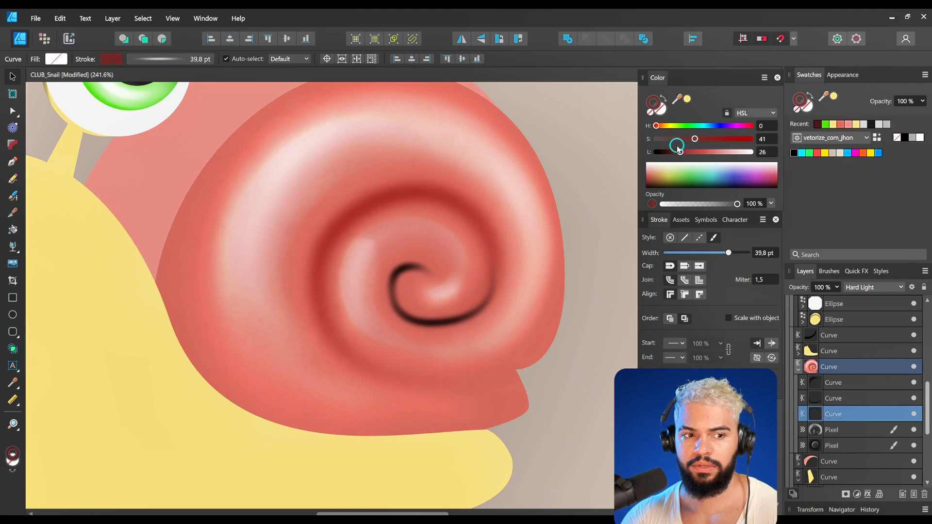
- Darken the outer spiral stroke by lowering its colour's lightness to 18
key("z")
mouse_move(435, 232)
left_mouse_down()
mouse_move(437, 198)
mouse_move(306, 286)
left_mouse_up()
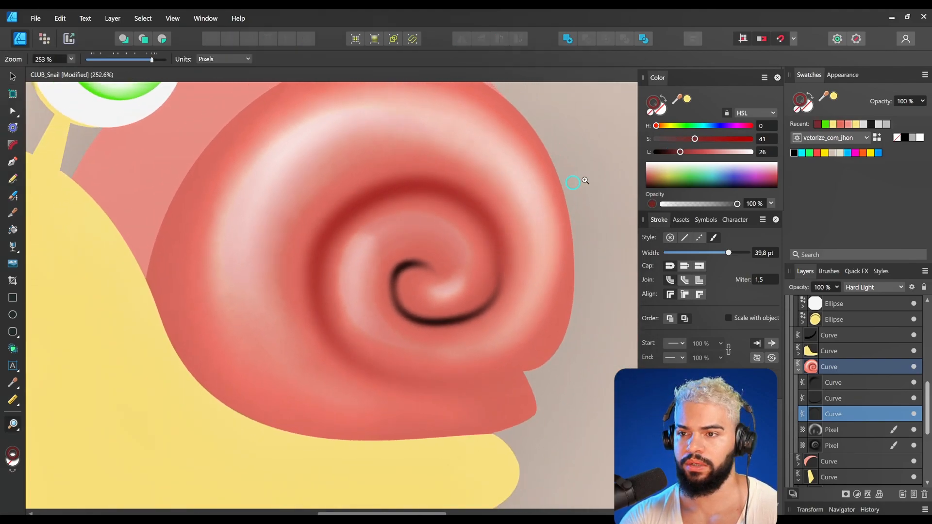
key("v")
left_click_drag(680, 152, 656, 152)
key("z")
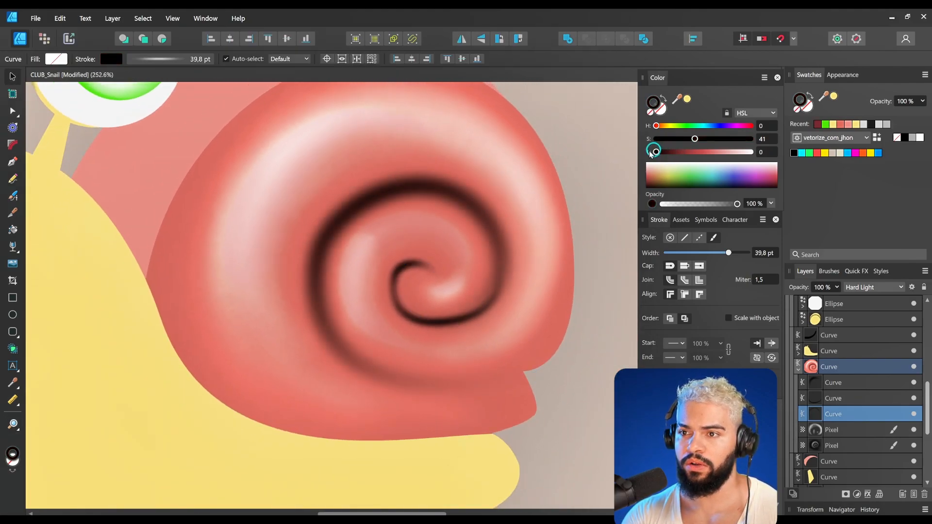
left_click_drag(377, 199, 380, 242)
left_click_drag(672, 152, 675, 156)
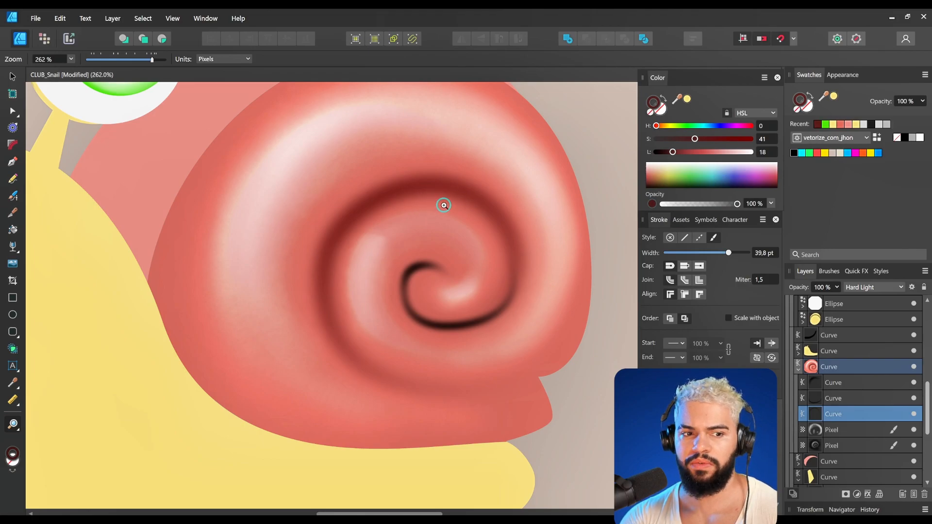
left_click_drag(443, 205, 452, 212)
key("v")
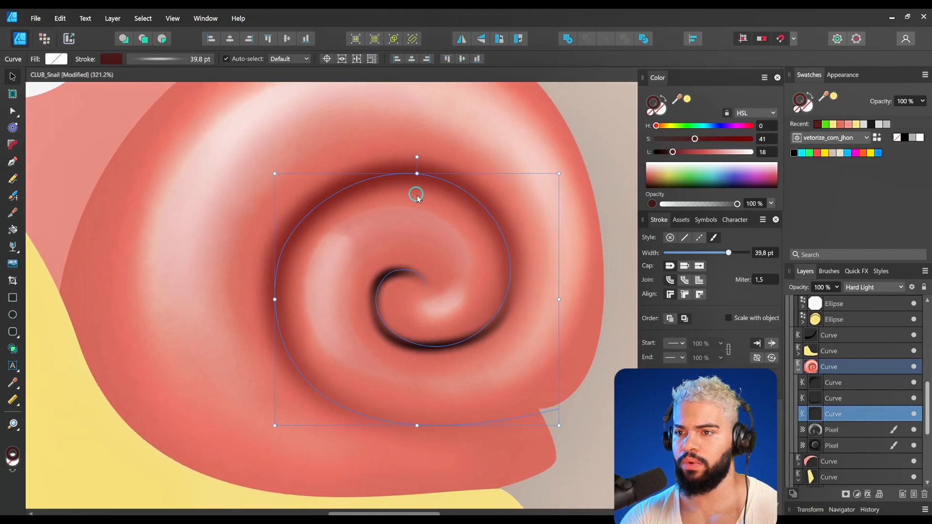
- Paste the outer spiral stroke's style onto the inner spiral curve and reduce its width to 34.5 pt
left_click(388, 277)
key("ctrl+shift+v")
left_click(426, 343)
key("ctrl+shift+v")
key("z")
mouse_move(479, 331)
left_mouse_down()
mouse_move(478, 315)
mouse_move(459, 323)
mouse_move(478, 315)
left_mouse_up()
key("v")
mouse_move(728, 253)
left_mouse_down()
mouse_move(682, 253)
mouse_move(725, 259)
left_mouse_up()
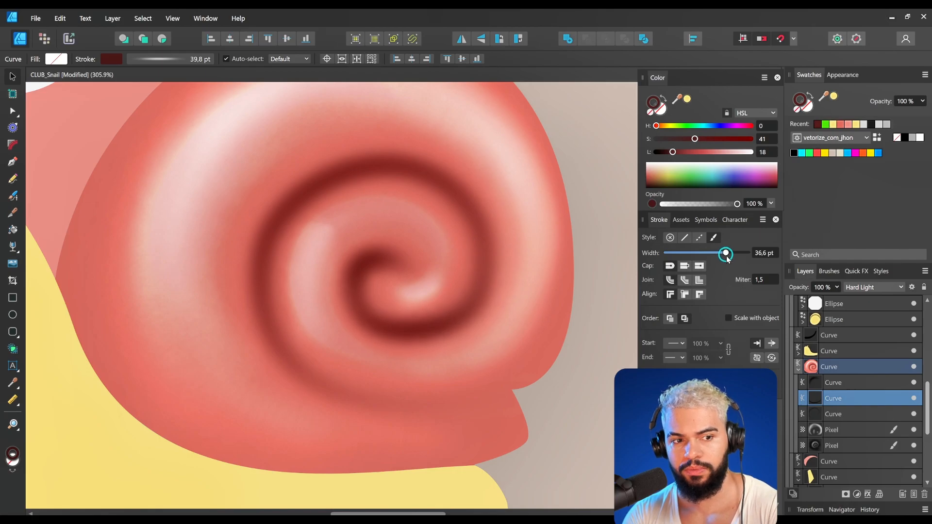
- Fine-tune the node at the bottom of the inner spiral curve so it follows the shell's spiral
key("a")
left_click(406, 331)
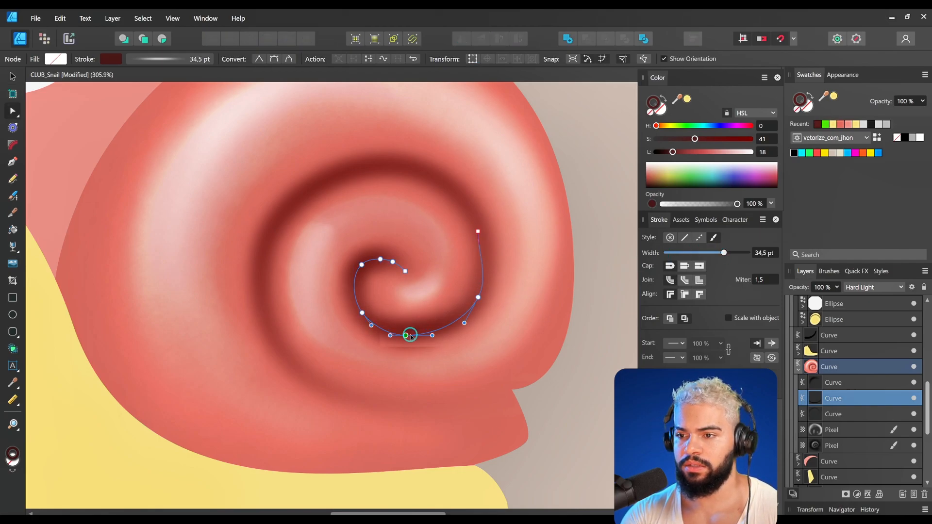
left_click_drag(410, 335, 411, 334)
scroll(418, 287, "up", 1)
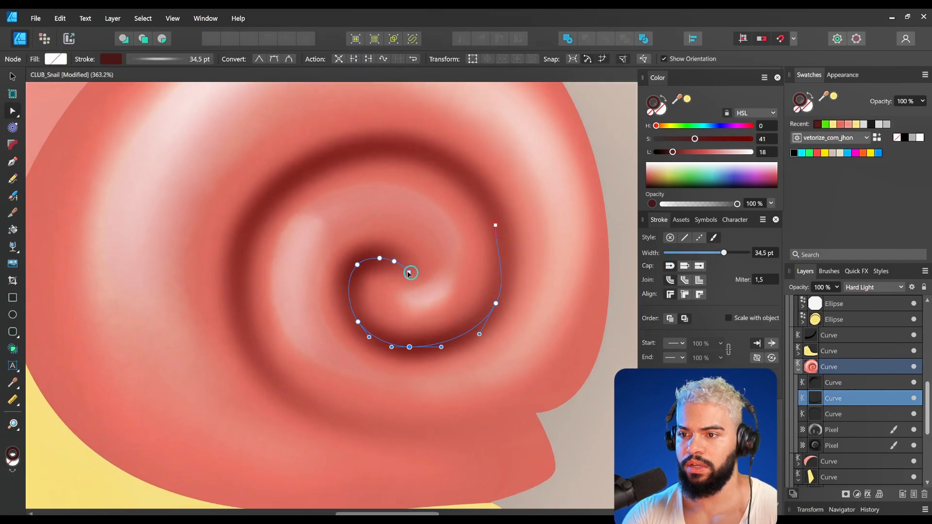
- Add another stroke along the lower outer turn of the shell's spiral and paste the dark red spiral style onto it
mouse_move(378, 253)
left_mouse_down()
mouse_move(406, 261)
mouse_move(372, 333)
mouse_move(430, 326)
mouse_move(487, 335)
mouse_move(480, 344)
mouse_move(304, 329)
mouse_move(376, 347)
mouse_move(553, 309)
left_mouse_up()
key("z")
key("b")
key("ctrl+z")
key("ctrl+shift+v")
key("z")
mouse_move(494, 341)
left_mouse_down()
mouse_move(439, 344)
mouse_move(482, 329)
mouse_move(451, 335)
mouse_move(468, 338)
left_mouse_up()
- Reshape the start of the new lower spiral stroke so it blends into the spiral, and check the whole shell
key("ctrl+space")
left_click_drag(406, 354, 388, 336)
key("space")
left_click_drag(298, 301, 286, 264)
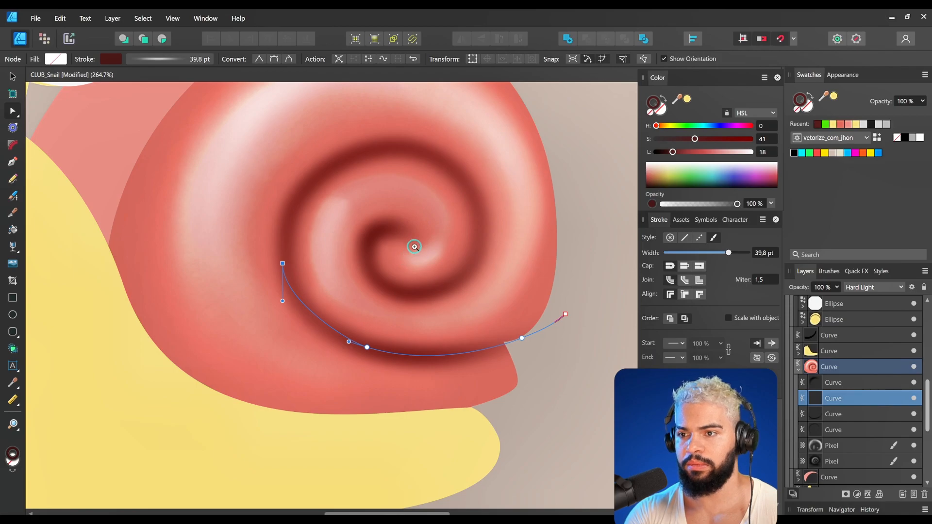
key("ctrl+space")
left_click_drag(427, 235, 469, 274)
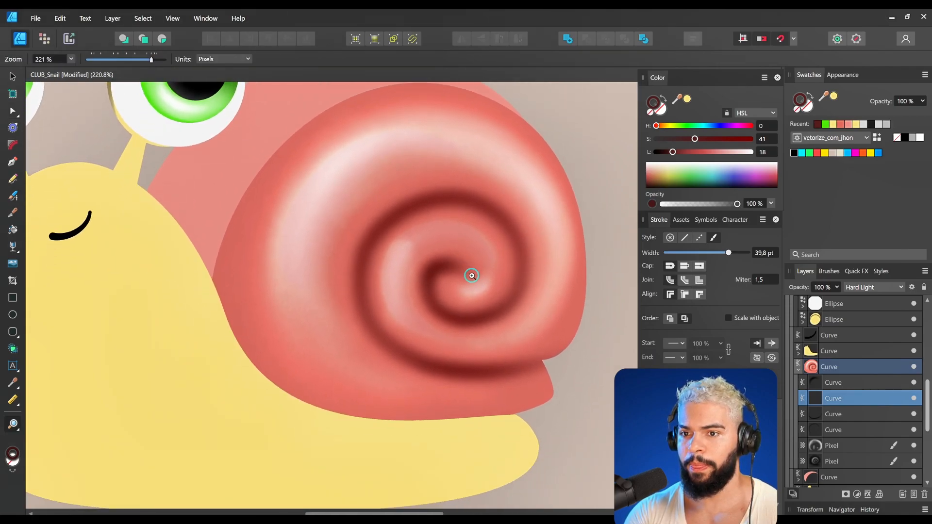
left_click_drag(546, 323, 415, 242)
left_click_drag(322, 223, 379, 220)
- Select the rear shell curve and turn its nested shading pixel layer back on
key("v")
left_click(363, 208)
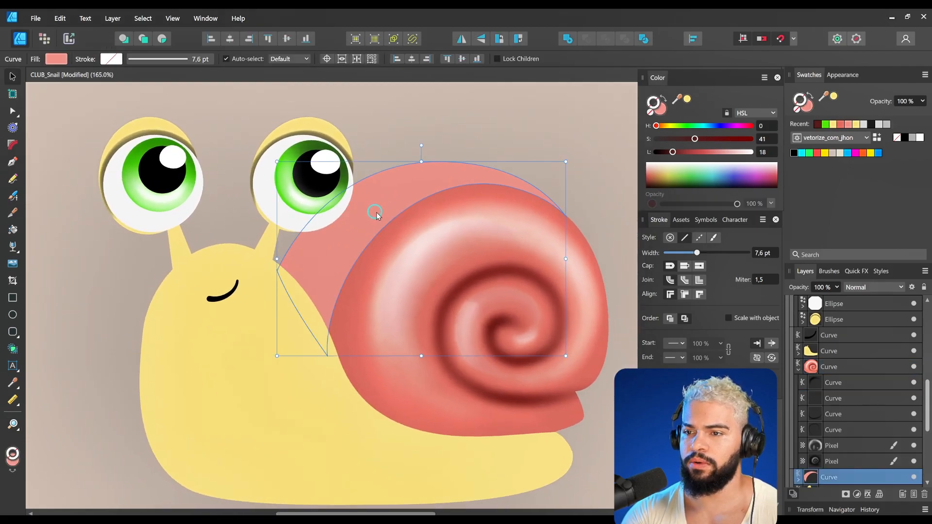
key("z")
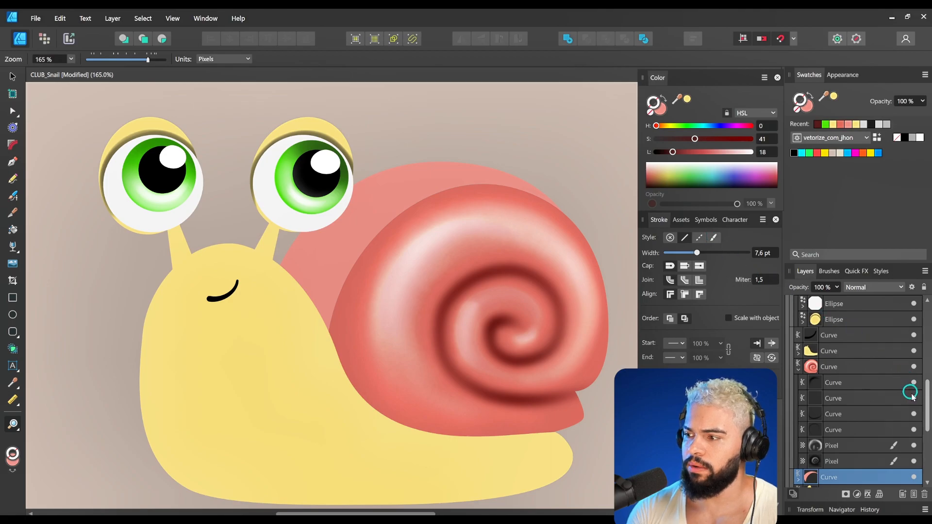
scroll(910, 395, "down", 3)
left_click(798, 385)
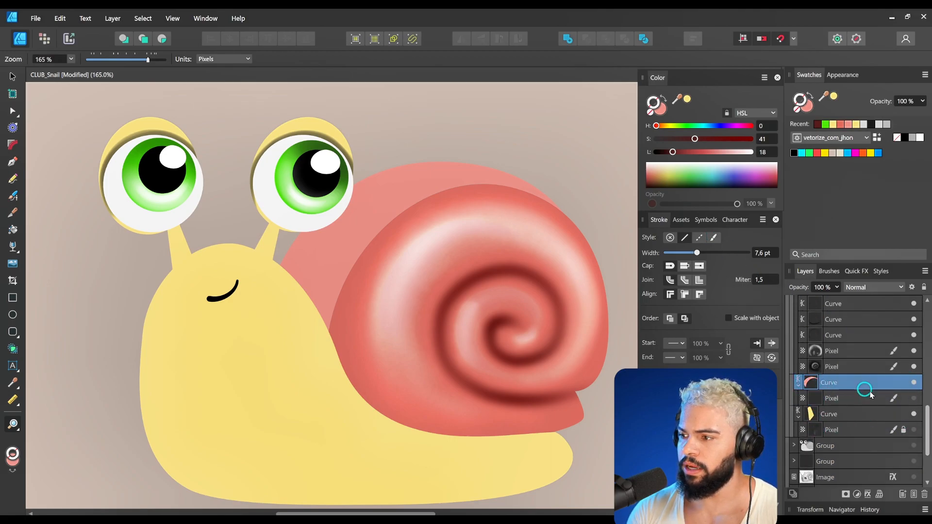
left_click(875, 398)
left_click(914, 398)
- Set the blend mode of the rear shell's shading pixel layer to Soft Light
left_click_drag(567, 341, 548, 321)
left_click(839, 387)
left_click(840, 397)
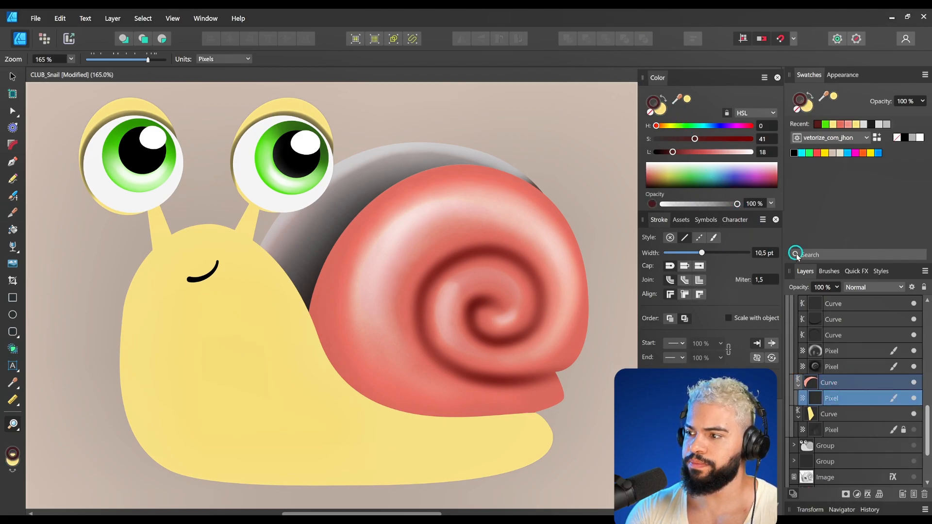
left_click(862, 287)
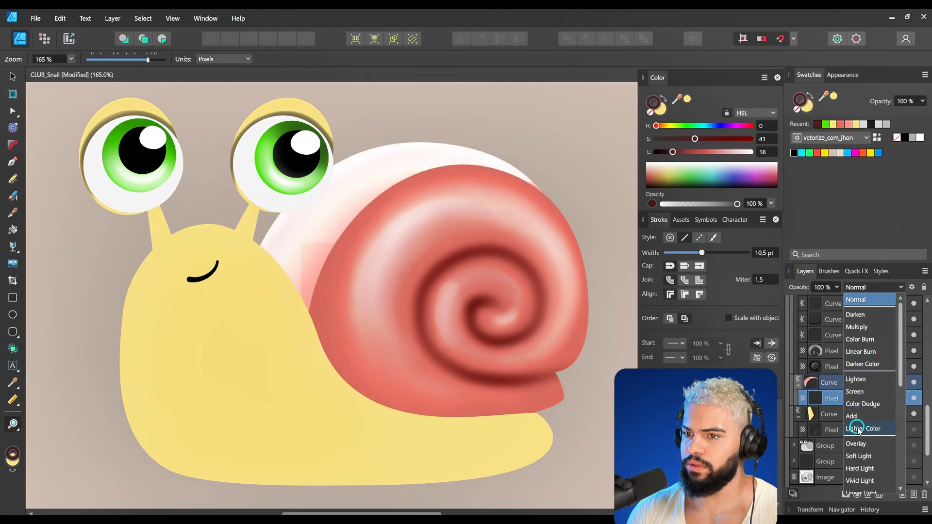
left_click(858, 456)
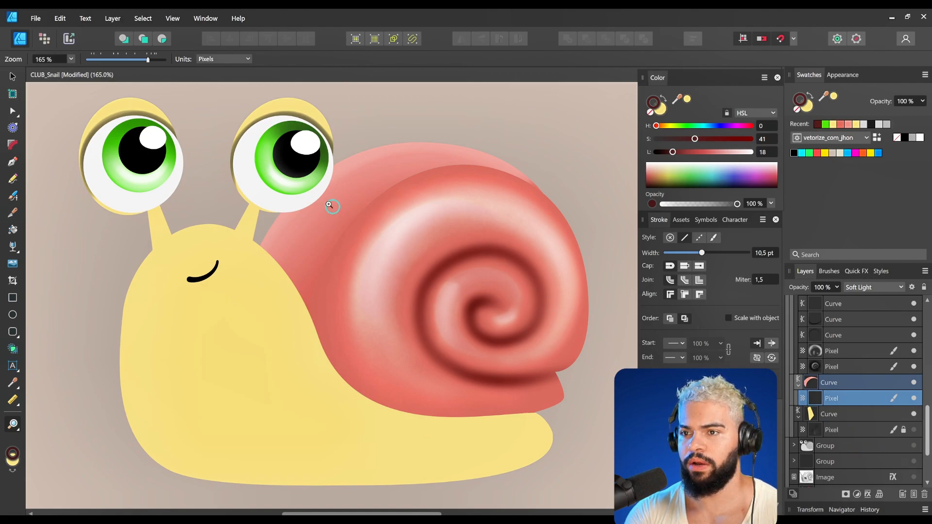
- Paint soft dark red shading (HSL 0, 41, 18) on the rear shell's Soft Light pixel layer, undoing the first oversized stroke and shrinking the brush
left_click(44, 38)
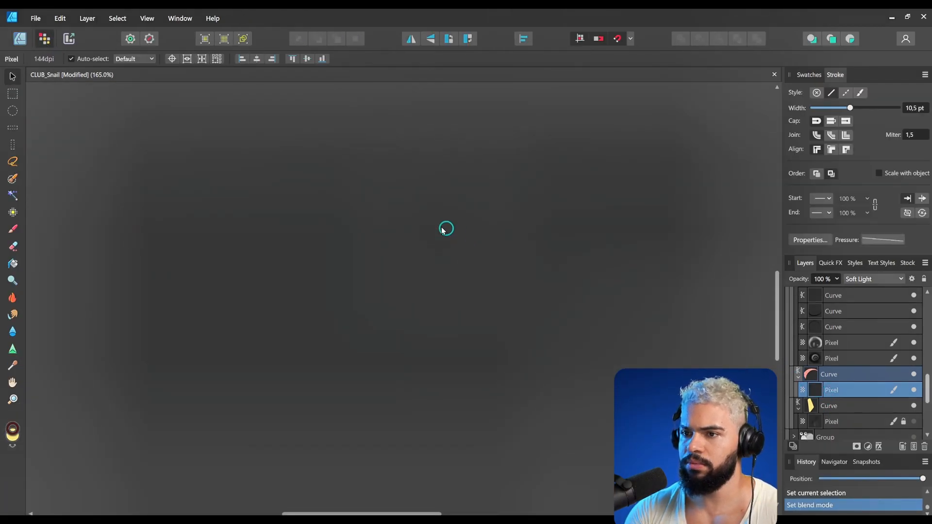
key("b")
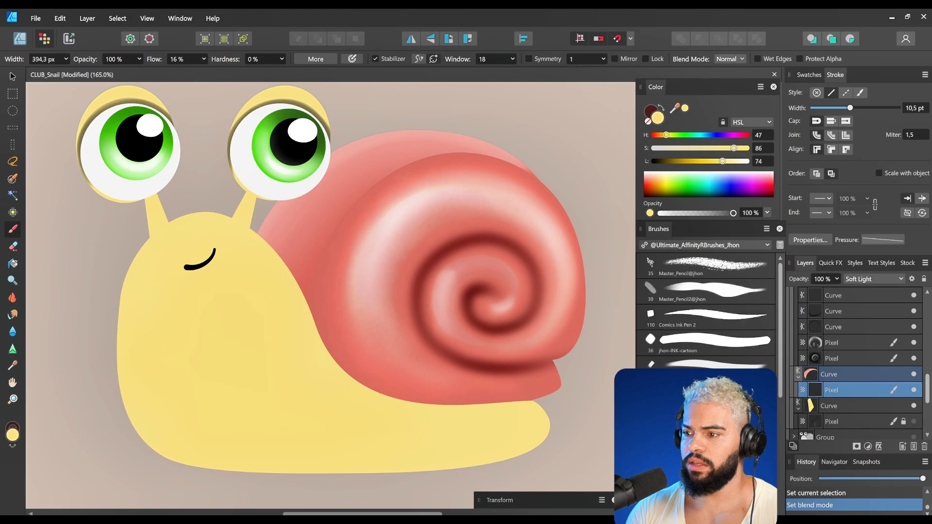
left_click_drag(480, 309, 486, 322)
left_click(653, 149)
left_click_drag(669, 161, 659, 161)
mouse_move(330, 264)
left_mouse_down()
mouse_move(403, 194)
mouse_move(485, 200)
mouse_move(448, 232)
left_mouse_up()
key("ctrl+z")
key("bracketleft")
key("bracketleft")
key("bracketleft")
key("bracketleft")
mouse_move(523, 191)
left_mouse_down()
mouse_move(354, 219)
mouse_move(452, 177)
left_mouse_up()
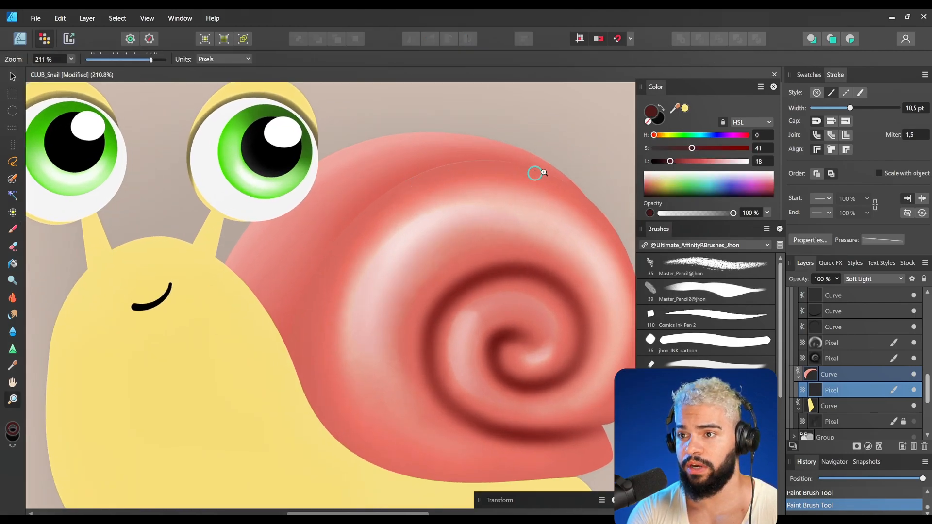
- Set the brush colour to white, shrink the brush and add a new pixel layer inside the rear shell curve
left_click_drag(703, 163, 747, 162)
key("bracketleft")
key("bracketleft")
key("bracketleft")
key("bracketleft")
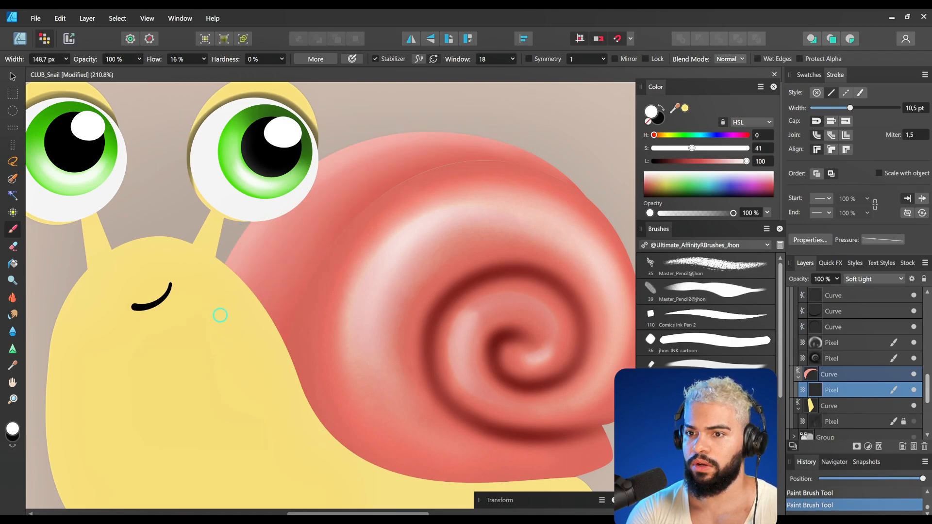
key("ctrl+shift+n")
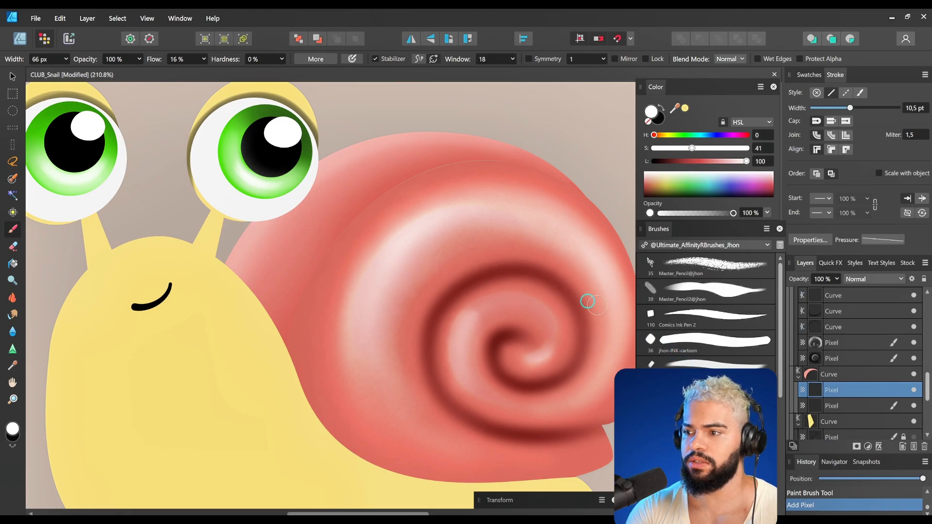
- Dab small white highlight flecks along the outer edge of the rear shell with a hard-edged brush, undoing the unwanted dabs
left_click(642, 334)
left_click_drag(266, 292, 307, 207)
key("ctrl+z")
key("bracketright")
key("bracketright")
key("bracketright")
key("bracketright")
left_click_drag(266, 243, 269, 231)
mouse_move(406, 140)
left_mouse_down()
mouse_move(521, 149)
mouse_move(414, 156)
left_mouse_up()
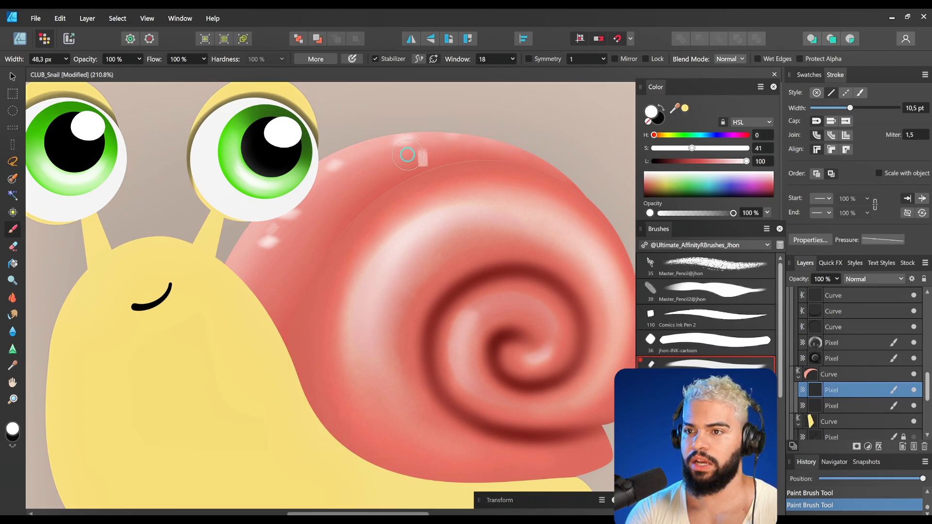
key("ctrl+z")
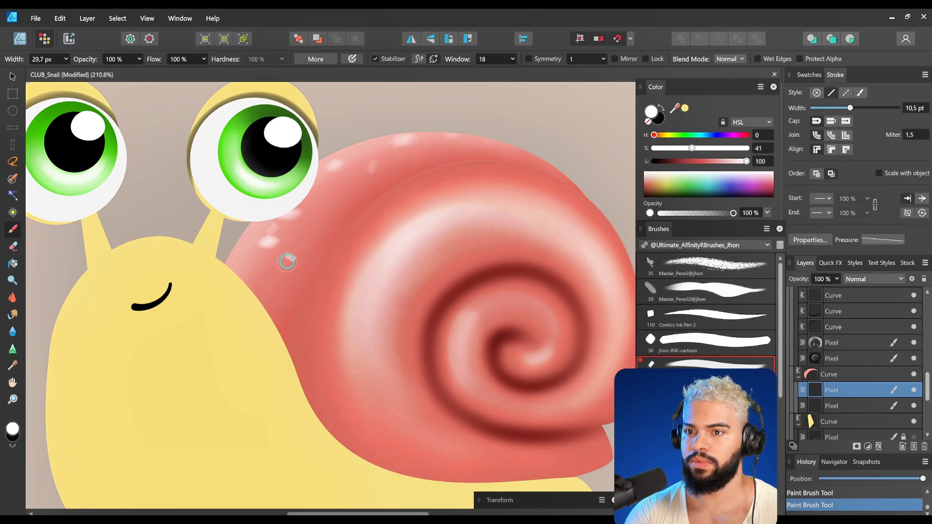
- Dab white flecks over the front shell's Overlay pixel layer, plus muted dark red ones (HSL 0, 19, 23) in its shaded areas
left_click_drag(487, 244, 458, 221)
left_click(434, 223, "ctrl")
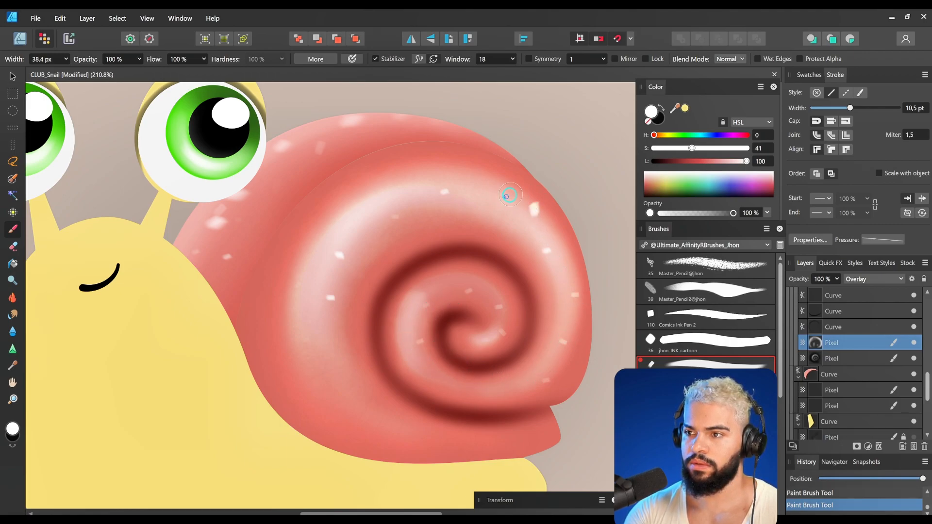
left_click(671, 160)
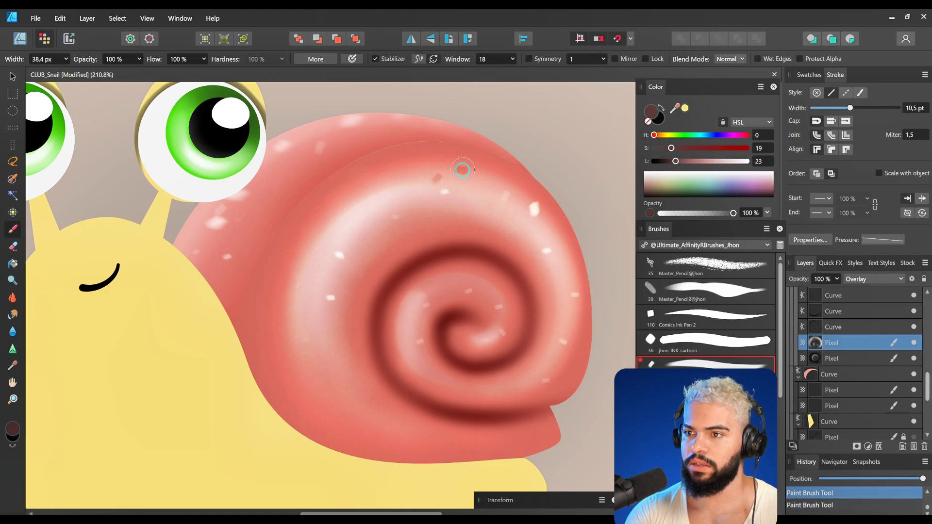
key("ctrl+z")
left_click(403, 378)
left_click(268, 306)
key("[")
mouse_move(529, 385)
left_mouse_down()
mouse_move(491, 383)
mouse_move(490, 356)
left_mouse_up()
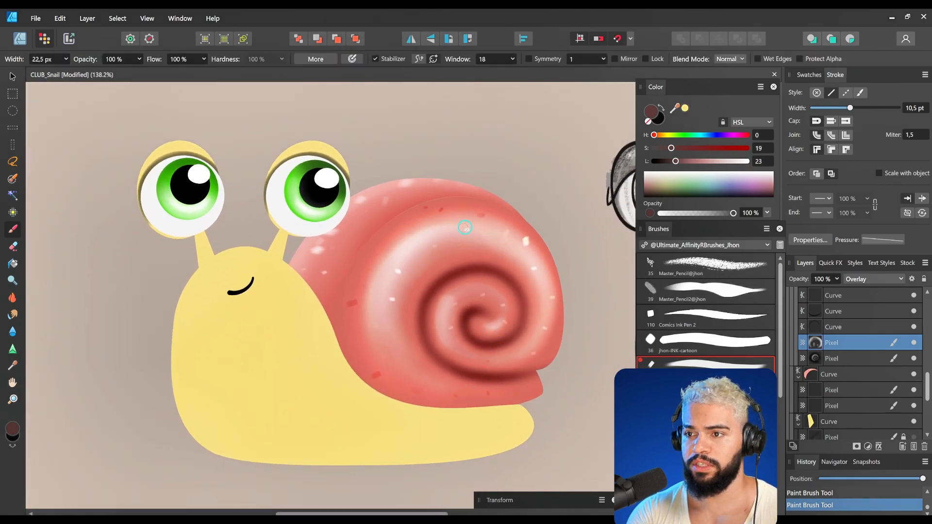
- Add more small dark flecks around the spiral and along the upper edge of the front shell
left_click_drag(466, 227, 486, 262)
mouse_move(431, 247)
left_mouse_down()
mouse_move(491, 267)
mouse_move(478, 257)
mouse_move(401, 368)
left_mouse_up()
key("b")
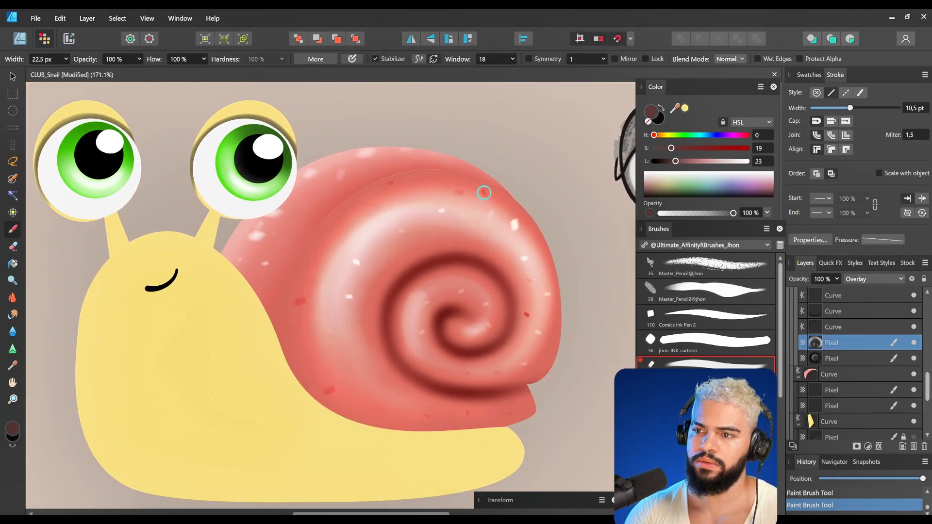
left_click_drag(505, 200, 527, 196)
left_click_drag(439, 179, 451, 185)
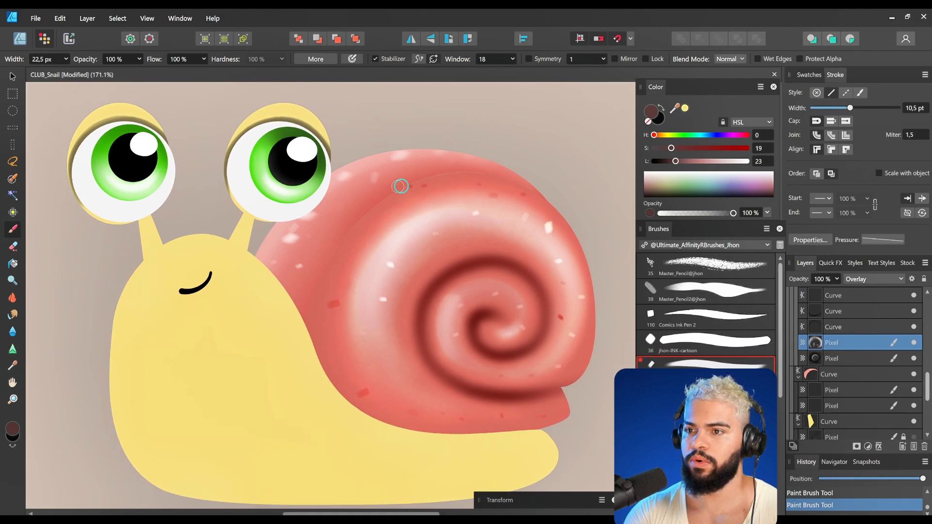
- Select the rear shell's Soft Light pixel layer, set the brush saturation to 38 and dab dark flecks near the shell's top
key("v")
left_click(380, 200)
left_click_drag(380, 199, 406, 202)
key("b")
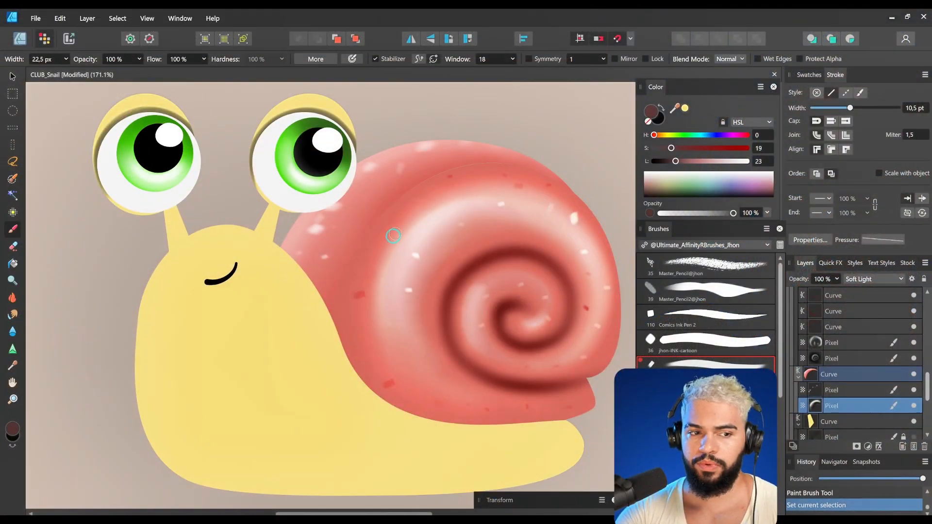
left_click_drag(392, 237, 373, 237)
left_click(378, 167, "ctrl")
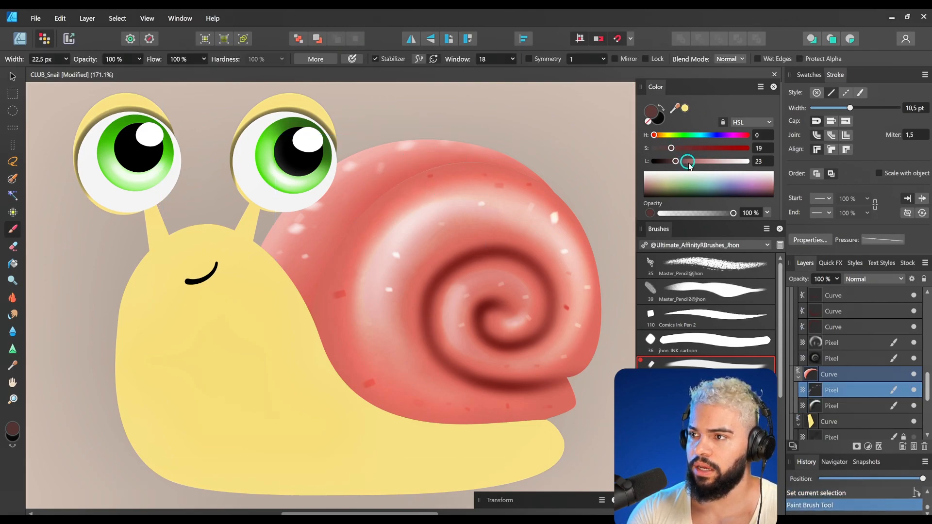
key("ctrl+z")
left_click(830, 409)
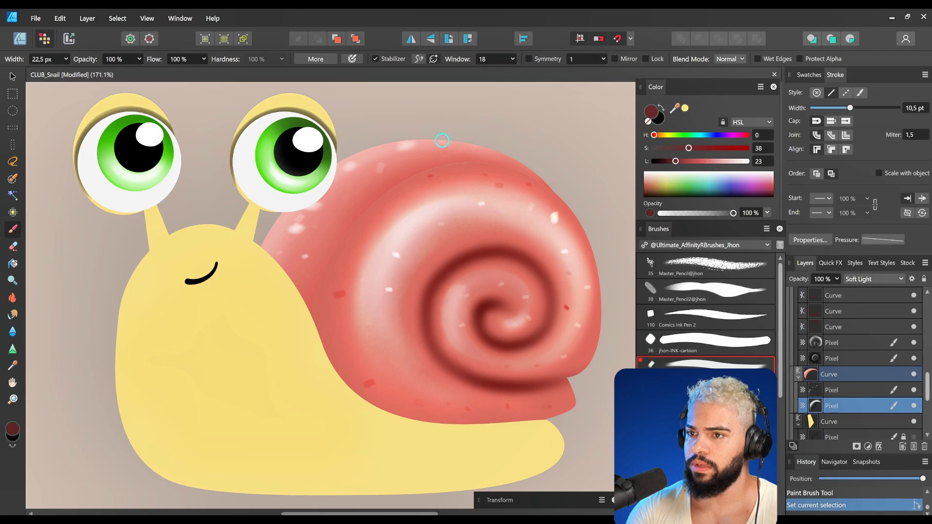
left_click_drag(436, 153, 450, 156)
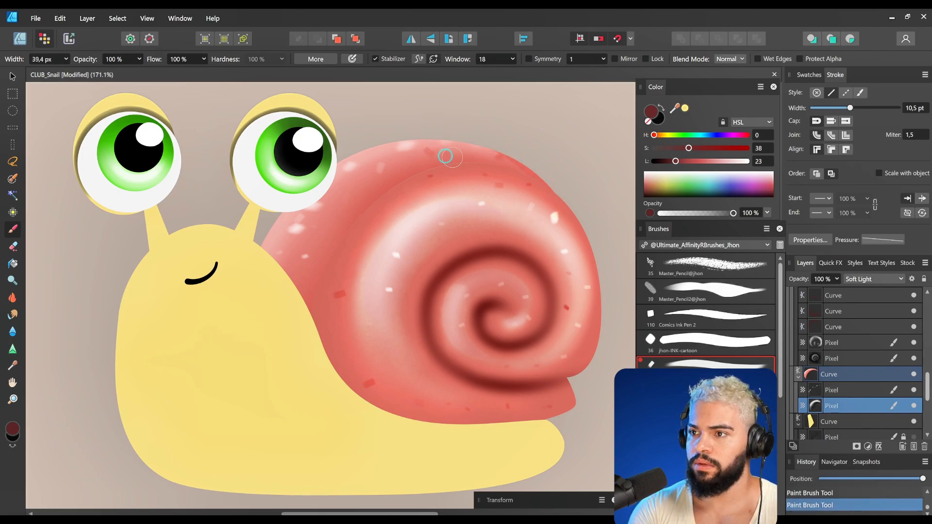
- Replace the dark flecks on the rear shell with broader dark red shading from a larger brush, comparing before and after
key("ctrl+z")
key("bracketright")
key("ctrl+shift+z")
key("ctrl+z")
key("bracketright")
key("bracketright")
key("ctrl+shift+z")
key("ctrl+z")
key("ctrl+shift+z")
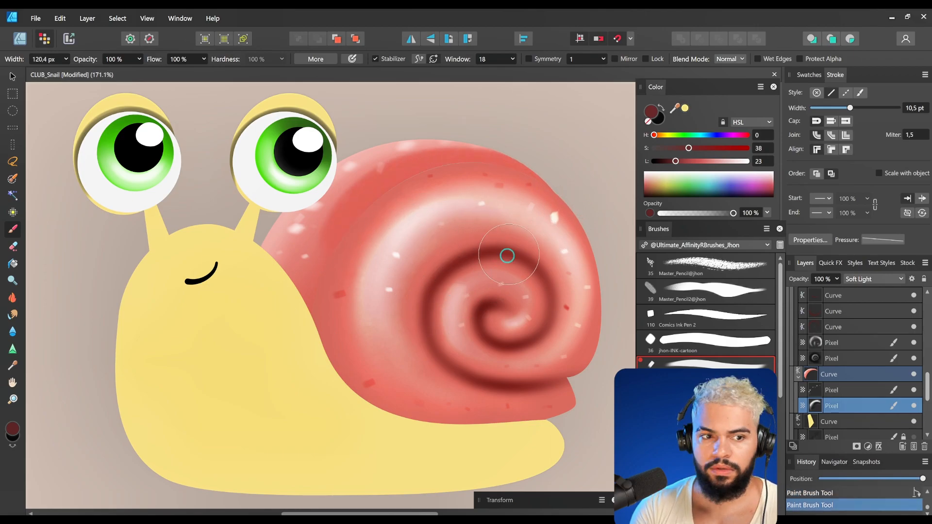
key("ctrl+z")
key("ctrl+shift+z")
key("ctrl+z")
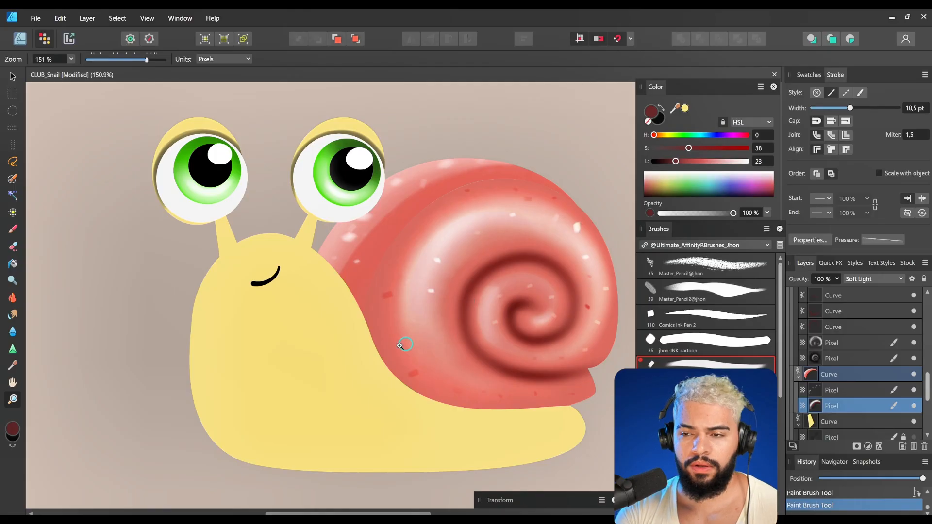
- Turn on the nested shading pixel layer of the snail's yellow body and select it for painting with Protect Alpha on
left_click(343, 366)
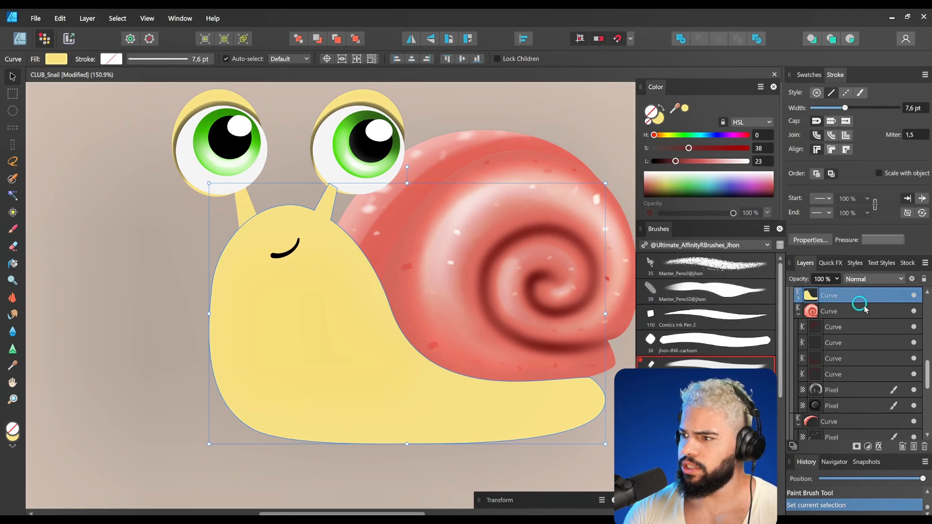
left_click(801, 297)
left_click(915, 311)
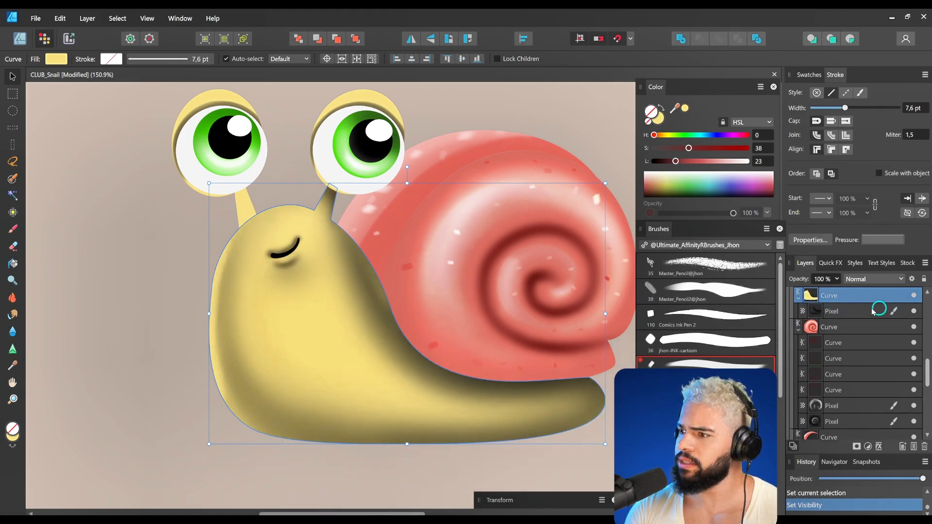
left_click(831, 314)
key("b")
scroll(378, 335, "up", 1)
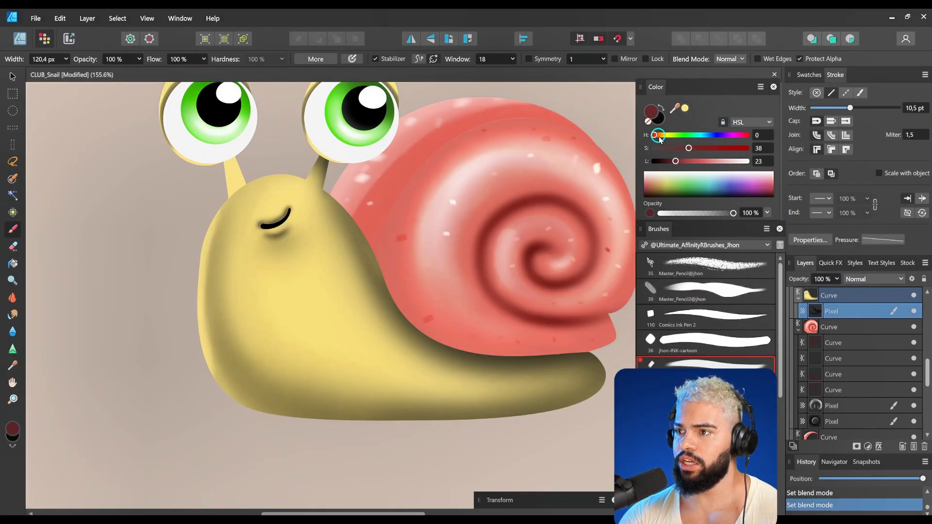
- Recolour the body's dark shading orange (HSL 20, 78, 54) with large soft brush strokes from the tail along the underside to the head
left_click(659, 137)
left_click_drag(698, 148, 727, 149)
mouse_move(676, 161)
left_mouse_down()
mouse_move(711, 162)
mouse_move(703, 161)
left_mouse_up()
left_click_drag(586, 363, 545, 355)
key("ctrl+z")
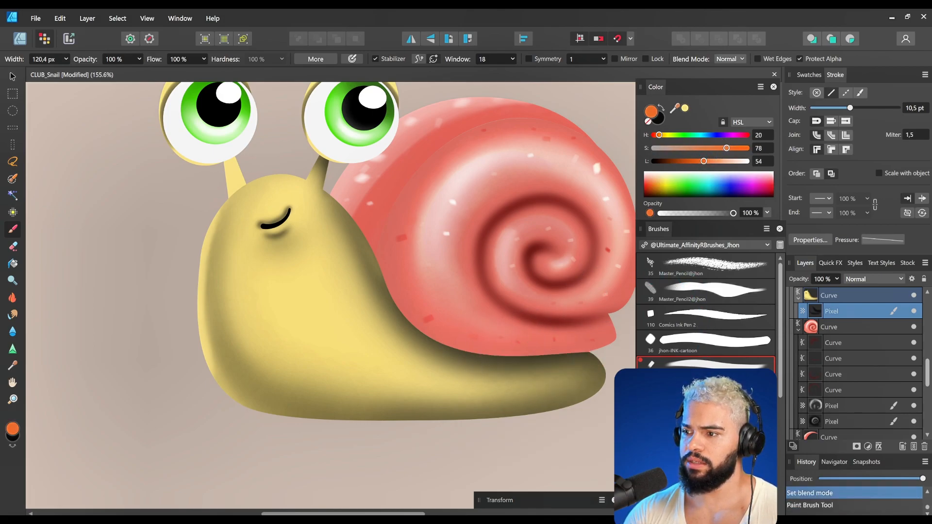
key("bracketright")
key("bracketright")
mouse_move(588, 367)
left_mouse_down()
mouse_move(528, 357)
mouse_move(410, 285)
mouse_move(437, 288)
mouse_move(544, 365)
mouse_move(603, 357)
mouse_move(484, 356)
mouse_move(348, 214)
mouse_move(342, 191)
mouse_move(387, 295)
mouse_move(488, 333)
mouse_move(316, 205)
mouse_move(448, 320)
mouse_move(570, 339)
mouse_move(591, 378)
mouse_move(479, 440)
mouse_move(338, 386)
left_mouse_up()
key("bracketright")
mouse_move(513, 414)
left_mouse_down()
mouse_move(403, 426)
mouse_move(212, 299)
mouse_move(206, 261)
mouse_move(231, 390)
left_mouse_up()
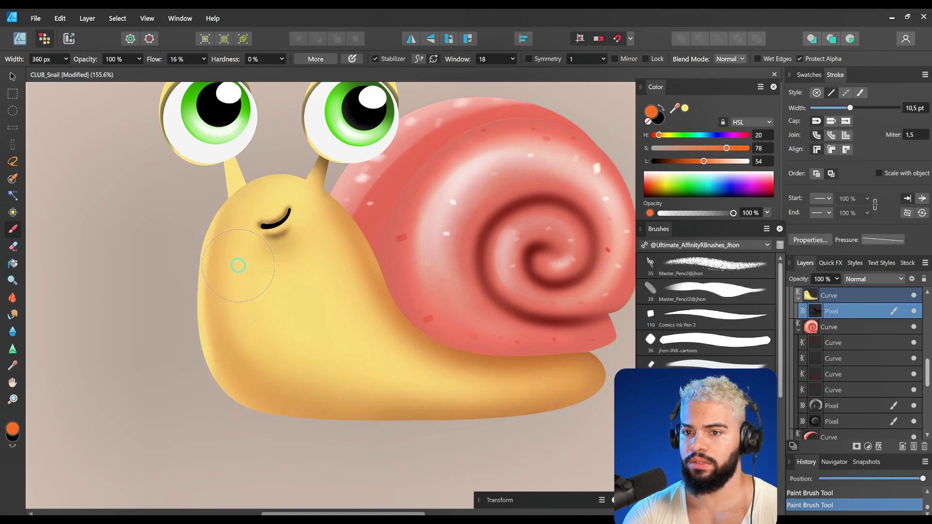
- Deepen the body's shading beside the shell with a darker orange (HSL 20, 78, 33), then enlarge the brush
left_click_drag(698, 161, 684, 161)
left_click_drag(374, 283, 397, 330)
left_click_drag(371, 297, 451, 347)
key("bracketright")
key("bracketright")
key("bracketright")
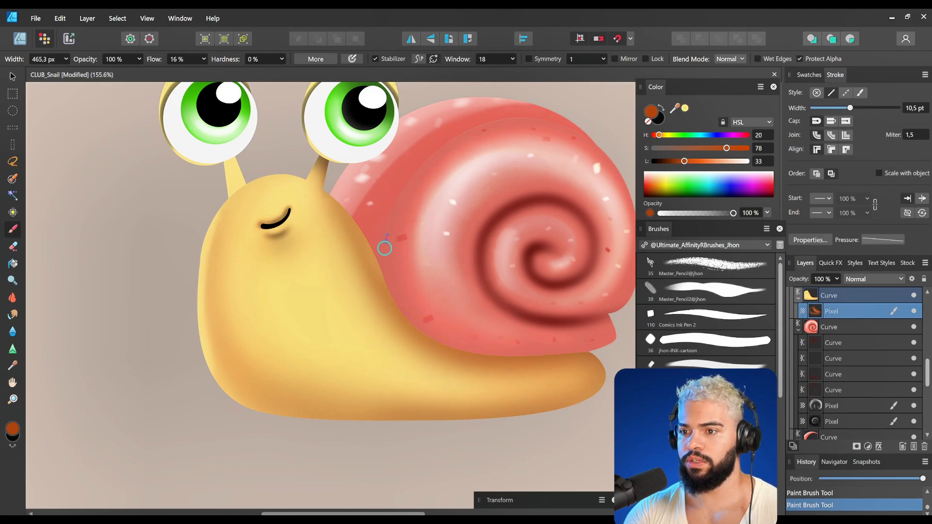
- Darken the shading along the tail and the body's underside with deeper orange tones
left_click_drag(607, 359, 458, 443)
left_click_drag(534, 417, 329, 419)
left_click(663, 160)
mouse_move(593, 380)
left_mouse_down()
mouse_move(383, 418)
mouse_move(439, 423)
left_mouse_up()
- Paint dark red (HSL 0, 78, 29) over the body's shading along the underside and next to the shell
left_click(654, 135)
left_click_drag(663, 160, 680, 162)
left_click_drag(478, 417, 258, 421)
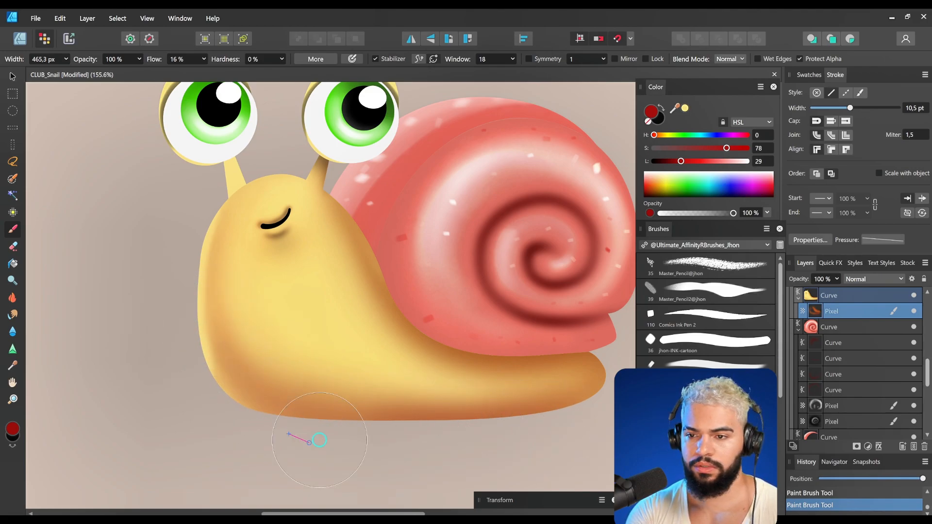
left_click_drag(285, 425, 369, 423)
mouse_move(359, 234)
left_mouse_down()
mouse_move(402, 335)
mouse_move(547, 353)
left_mouse_up()
mouse_move(371, 259)
left_mouse_down()
mouse_move(373, 277)
mouse_move(558, 371)
left_mouse_up()
- Tint the shading around and below the mouth dark red with a smaller soft brush
key("ctrl+space")
mouse_move(251, 239)
left_mouse_down()
mouse_move(356, 248)
mouse_move(398, 311)
left_mouse_up()
key("bracketleft")
key("bracketleft")
key("bracketleft")
key("bracketleft")
key("bracketleft")
key("bracketleft")
key("ctrl+space")
key("space")
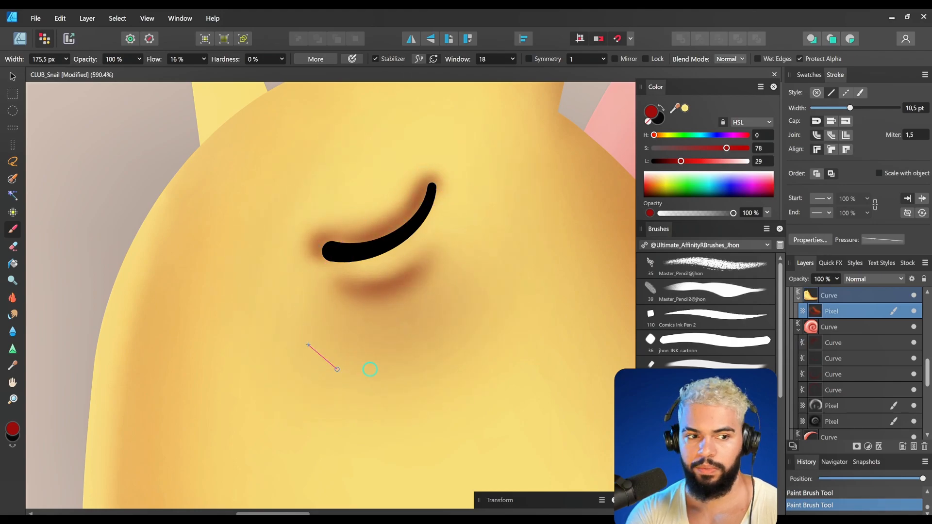
left_click_drag(455, 239, 393, 289)
- Select the black mouth curve, return to vector editing and show the vector brush library
key("v")
left_click(377, 272)
key("ctrl+space")
left_click_drag(409, 248, 279, 296)
left_click_drag(447, 276, 487, 241)
left_click_drag(347, 263, 371, 296)
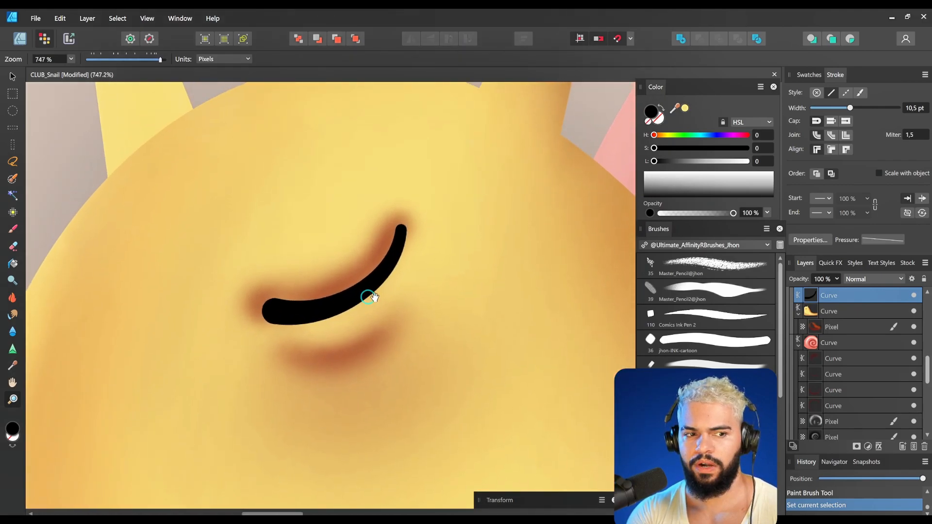
key("v")
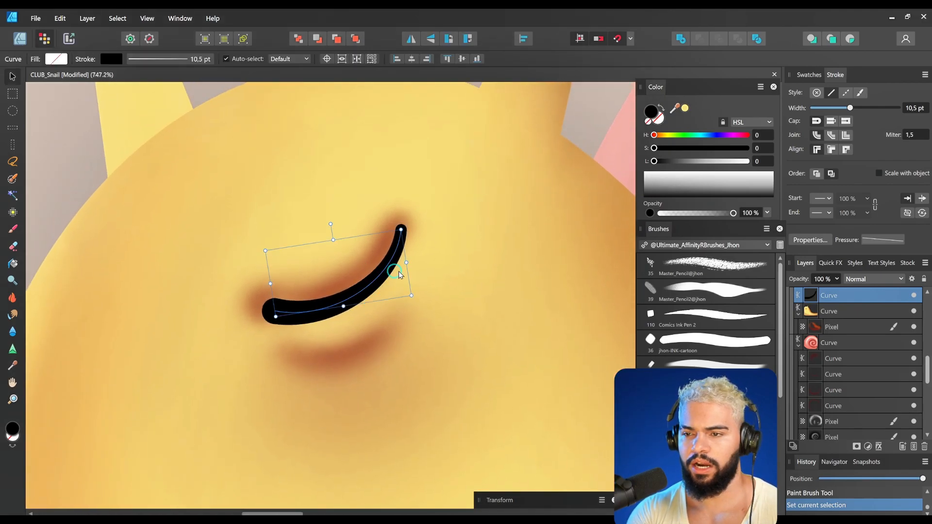
left_click(22, 40)
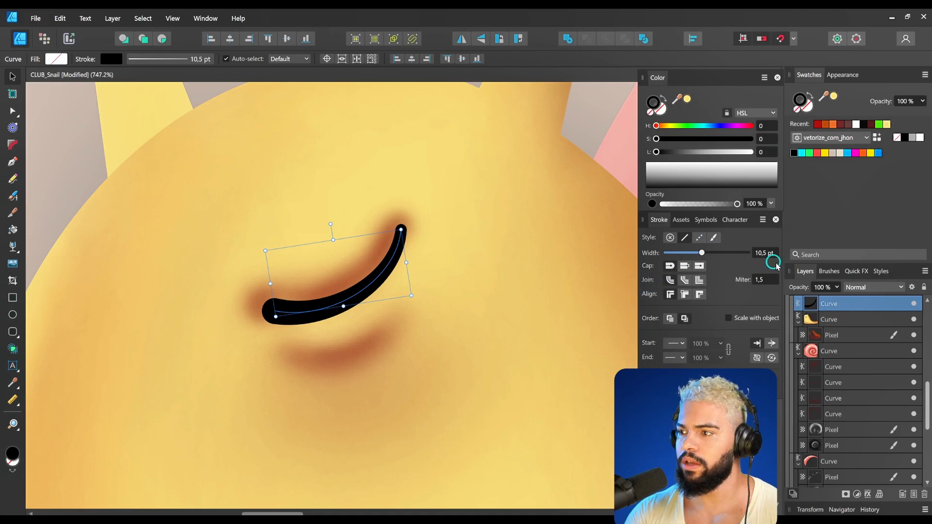
left_click(829, 270)
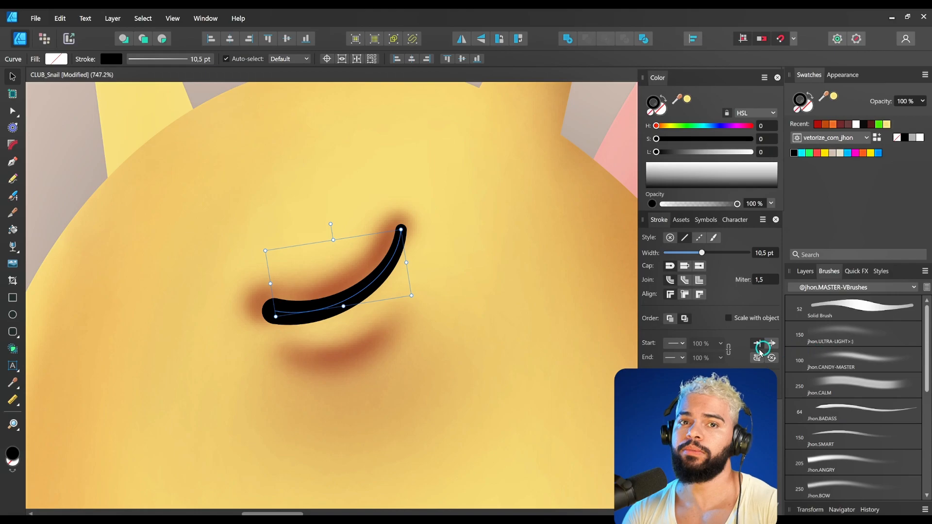
- Apply the CANDY-MASTER brush to the mouth stroke with a 10 pt width and a dark red colour (HSL 0, 76, 17)
left_click_drag(377, 273, 425, 283)
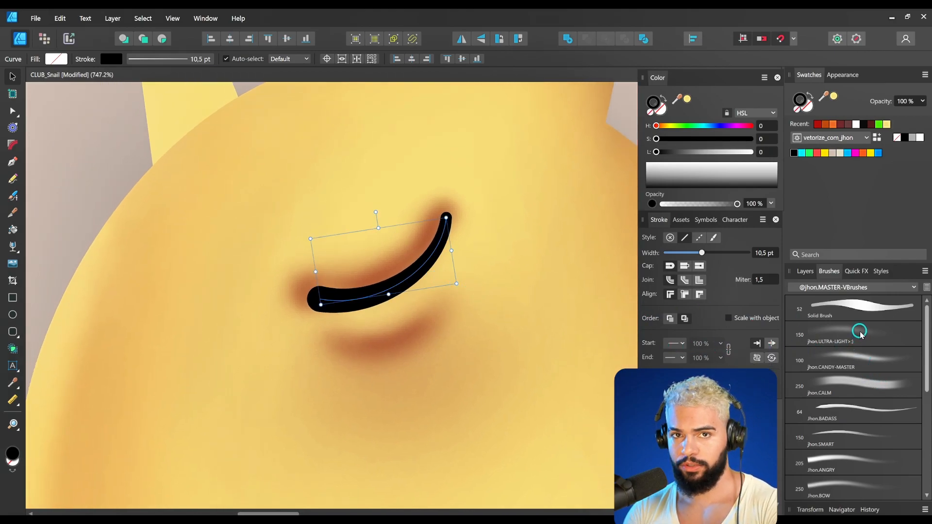
left_click(857, 365)
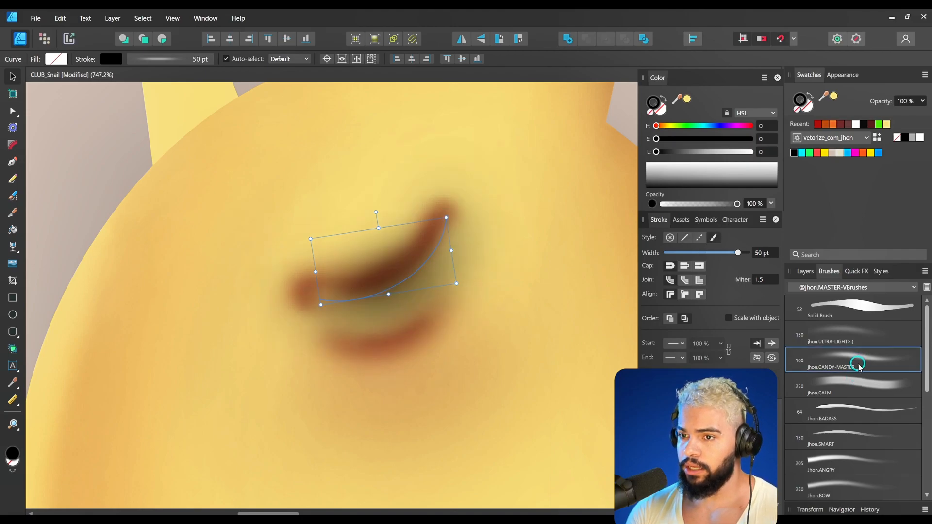
mouse_move(700, 259)
left_mouse_down()
mouse_move(693, 253)
mouse_move(701, 253)
left_mouse_up()
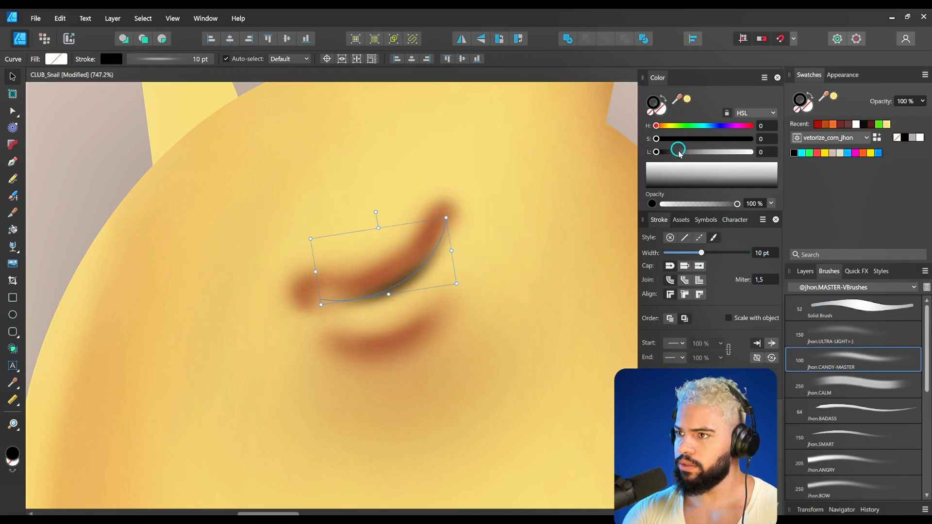
mouse_move(684, 139)
left_mouse_down()
mouse_move(695, 140)
mouse_move(686, 152)
mouse_move(727, 139)
mouse_move(672, 152)
left_mouse_up()
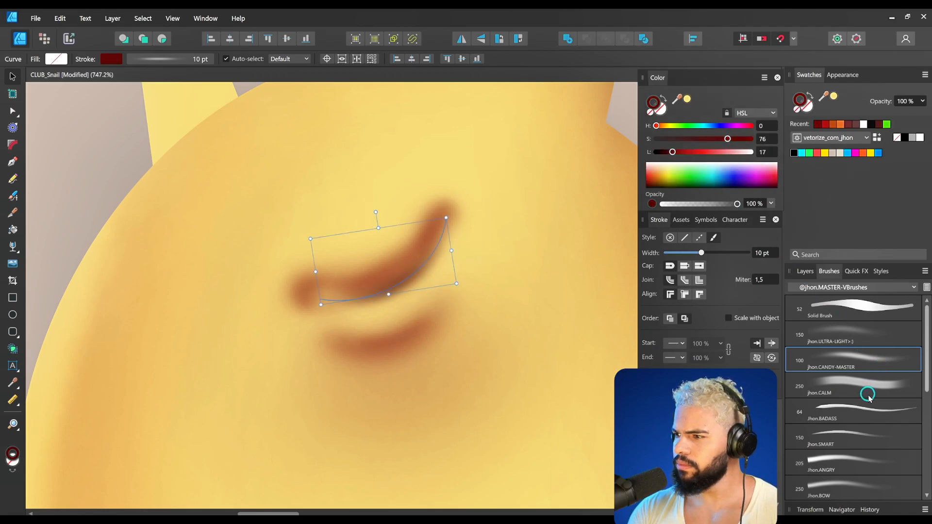
- Switch the mouth stroke to the ANGRY brush, set its width to 9.2 pt and even out its pressure profile
scroll(919, 360, "down", 3)
left_click(874, 378)
mouse_move(701, 252)
left_mouse_down()
mouse_move(720, 255)
mouse_move(688, 256)
mouse_move(701, 256)
left_mouse_up()
left_click(740, 380)
mouse_move(778, 436)
left_mouse_down()
mouse_move(788, 394)
mouse_move(784, 414)
left_mouse_up()
left_click_drag(721, 423, 721, 414)
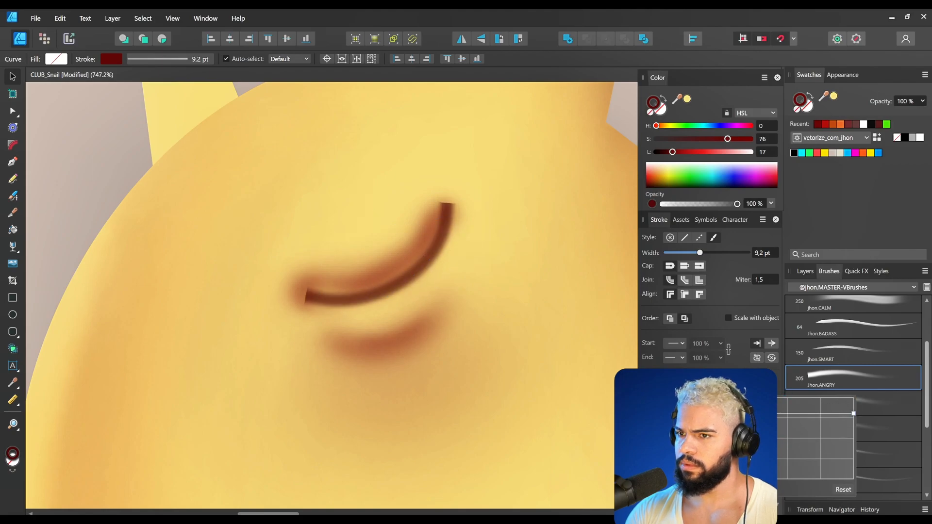
- Reshape the mouth stroke's pressure profile so it is thickest in the middle and tapers towards both ends
left_click(779, 416)
left_click_drag(780, 415, 794, 396)
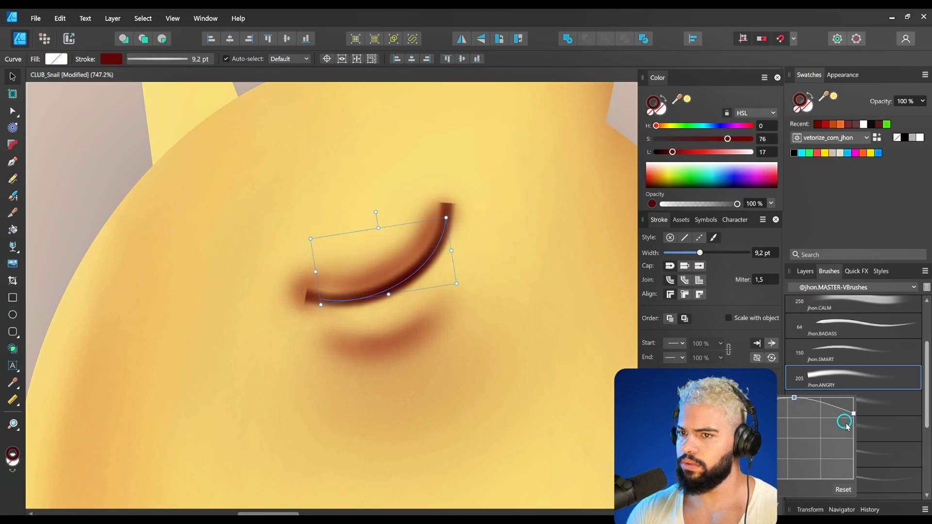
mouse_move(851, 415)
left_mouse_down()
mouse_move(849, 471)
mouse_move(853, 463)
left_mouse_up()
- Move the mouth curve's end nodes outward and adjust their handles so the line follows the red shading
key("a")
left_click_drag(321, 300, 306, 290)
left_click_drag(362, 301, 349, 313)
left_click_drag(446, 218, 450, 206)
mouse_move(502, 245)
left_mouse_down()
mouse_move(497, 262)
mouse_move(485, 246)
left_mouse_up()
scroll(526, 238, "down", 3)
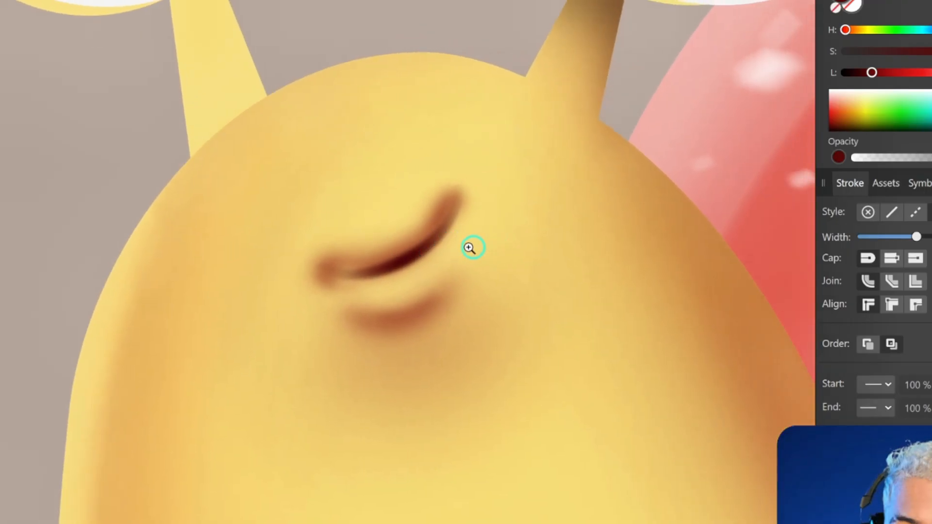
scroll(410, 259, "up", 4)
left_click_drag(251, 287, 210, 275)
mouse_move(299, 327)
left_mouse_down()
mouse_move(288, 350)
mouse_move(298, 343)
left_mouse_up()
scroll(477, 221, "down", 5)
- Return to pixel editing and add a new pixel layer above the body's shading layer
left_click_drag(478, 257, 368, 243)
left_click_drag(447, 226, 372, 213)
left_click_drag(371, 214, 447, 269)
left_click_drag(212, 250, 394, 308)
left_click_drag(396, 310, 348, 246)
mouse_move(224, 278)
left_mouse_down()
mouse_move(252, 358)
mouse_move(163, 380)
left_mouse_up()
left_click(805, 272)
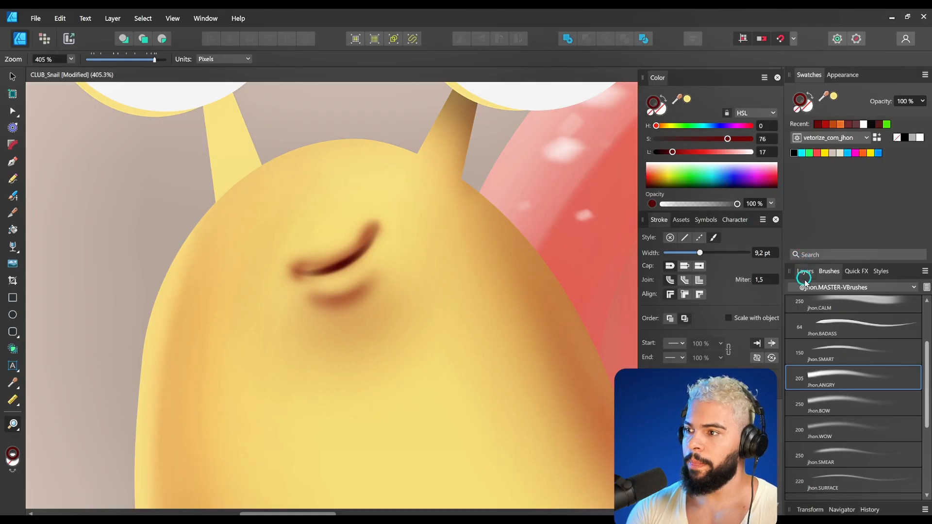
left_click(45, 41)
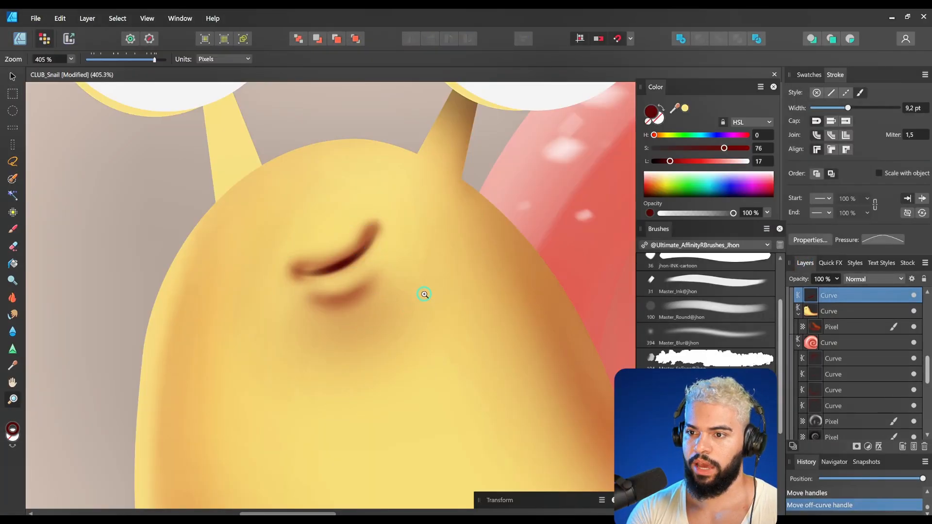
left_click_drag(424, 294, 504, 330)
left_click(820, 326)
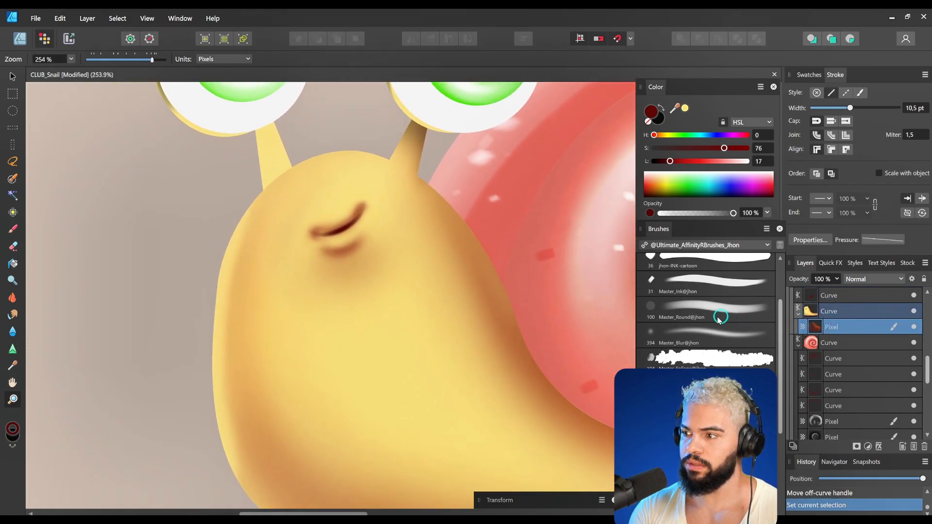
key("ctrl+shift+n")
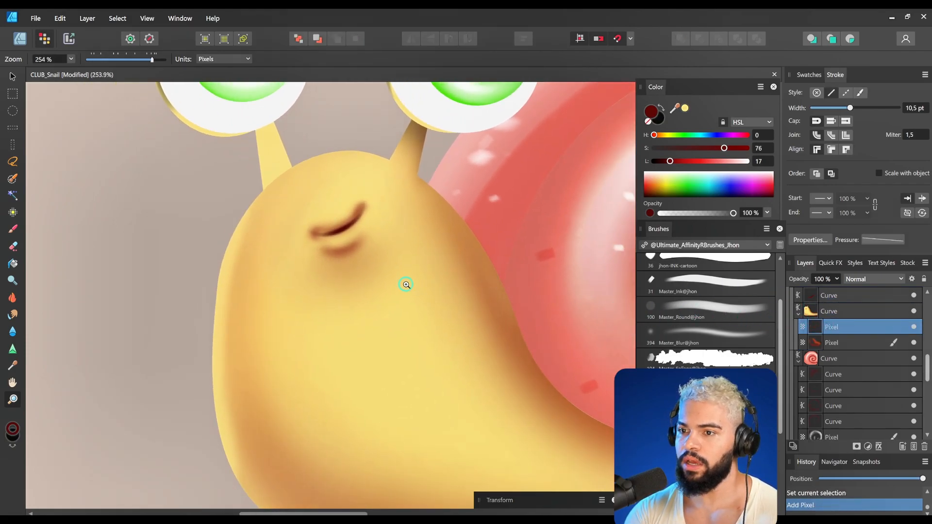
- Choose the Master_Round brush and set its colour to dark brown (HSL 35, 76, 21)
left_click_drag(418, 279, 397, 264)
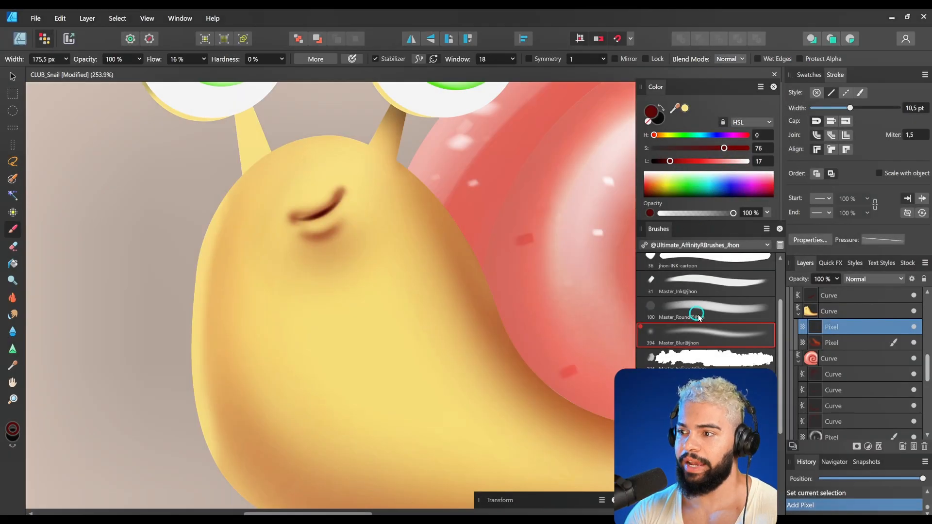
left_click(698, 315)
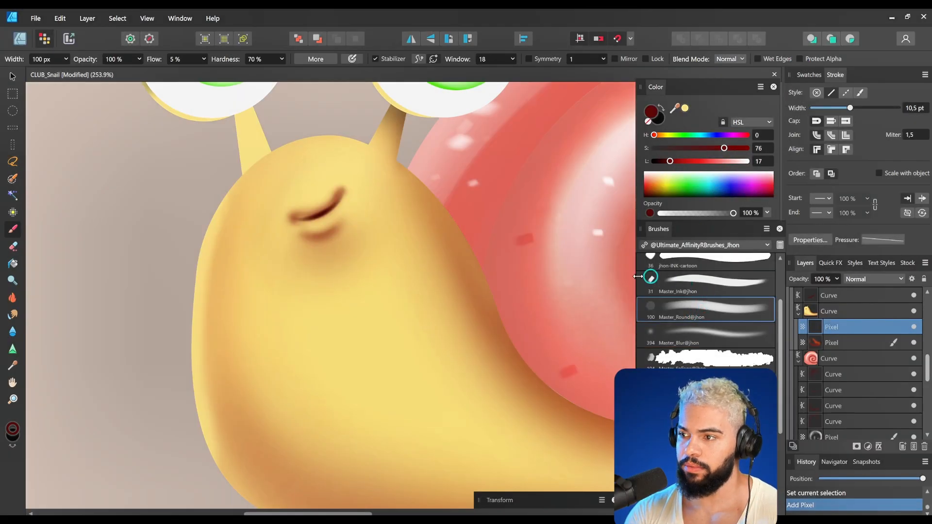
key("ctrl+z")
mouse_move(365, 245)
left_mouse_down()
mouse_move(434, 222)
mouse_move(366, 258)
mouse_move(328, 244)
left_mouse_up()
key("ctrl+z")
left_click_drag(639, 161, 663, 136)
left_click(673, 161)
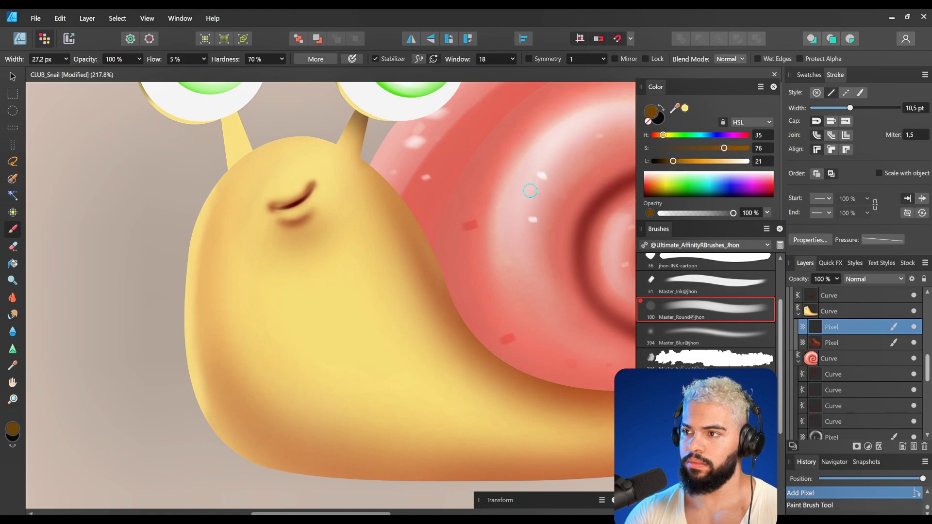
left_click_drag(372, 213, 368, 208)
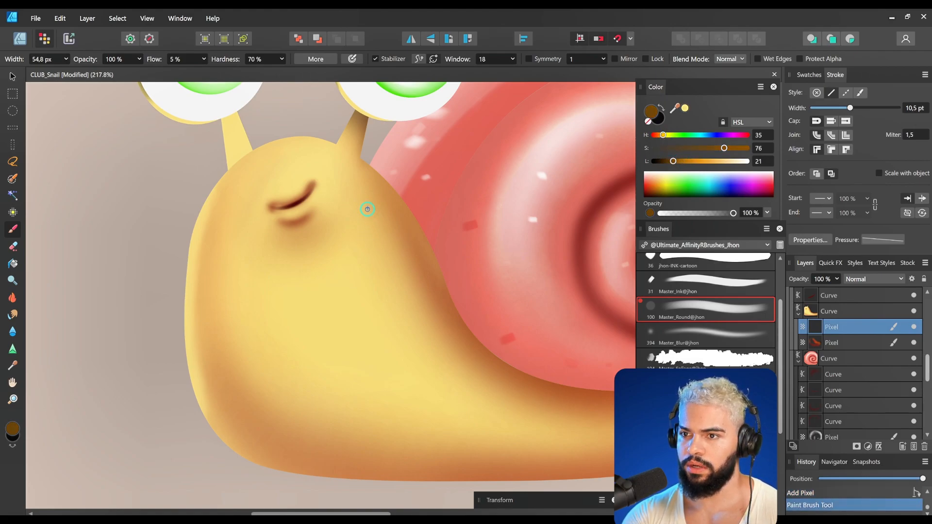
key("ctrl+z")
key("[")
key("[")
key("[")
key("[")
key("[")
key("[")
left_click(368, 208)
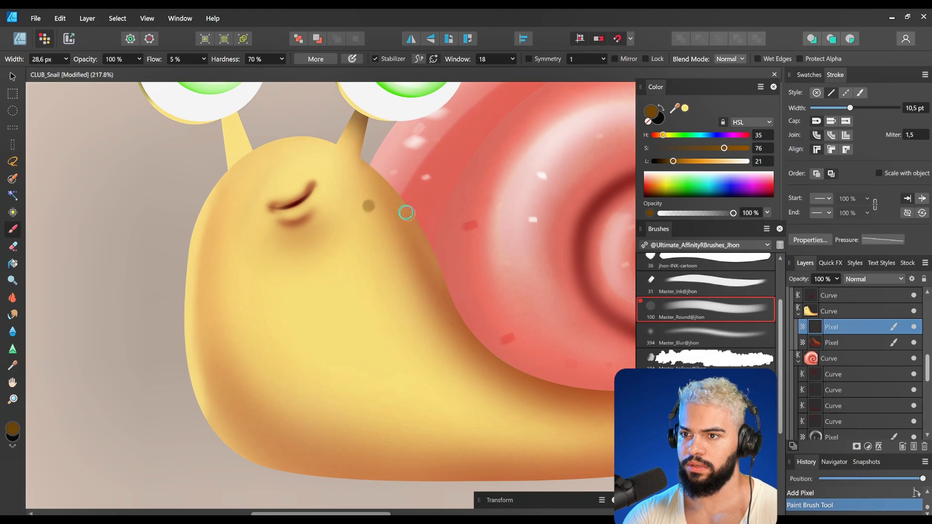
scroll(398, 245, "down", 2)
key("ctrl+z")
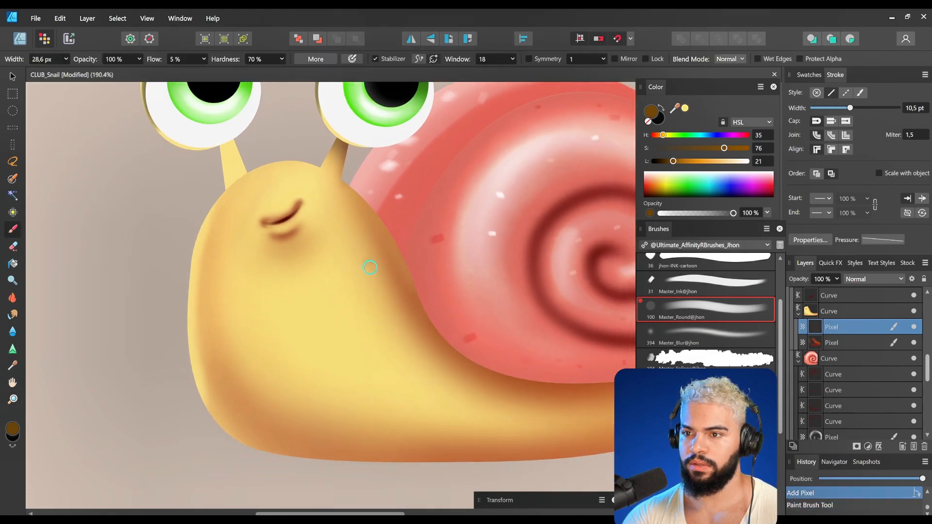
- Dot small brown spots of varying size and strength down the neck and along the body under the shell
left_click_drag(368, 265, 370, 268)
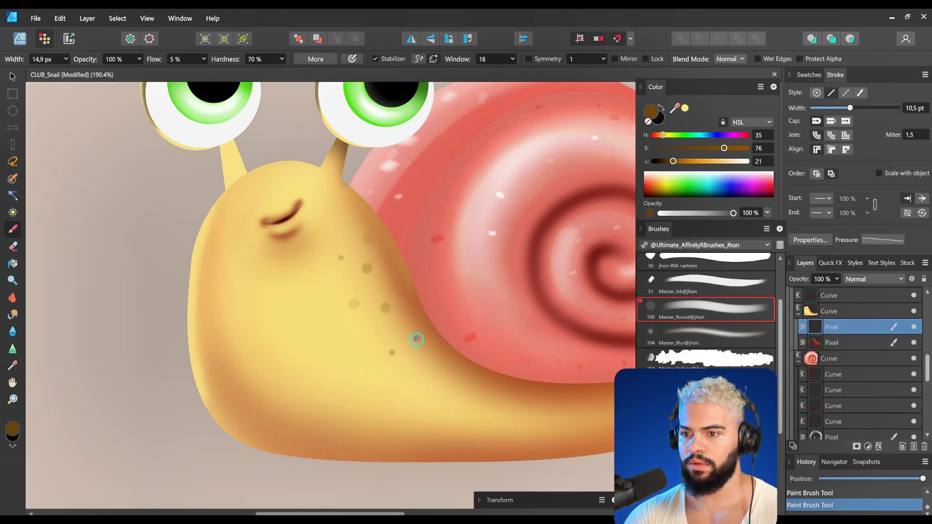
left_click(377, 331)
mouse_move(443, 372)
left_mouse_down()
mouse_move(364, 351)
mouse_move(415, 374)
left_mouse_up()
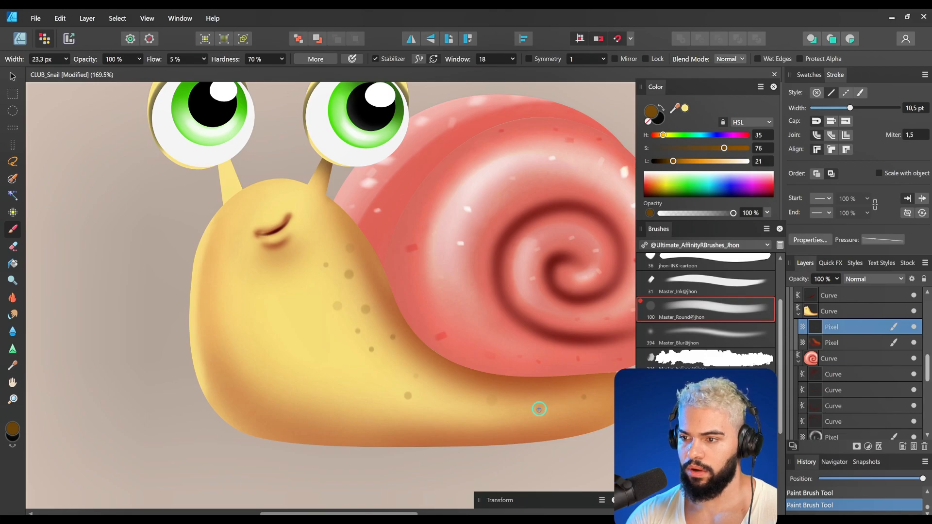
mouse_move(446, 393)
left_mouse_down()
mouse_move(418, 398)
mouse_move(384, 357)
left_mouse_up()
left_click(410, 403)
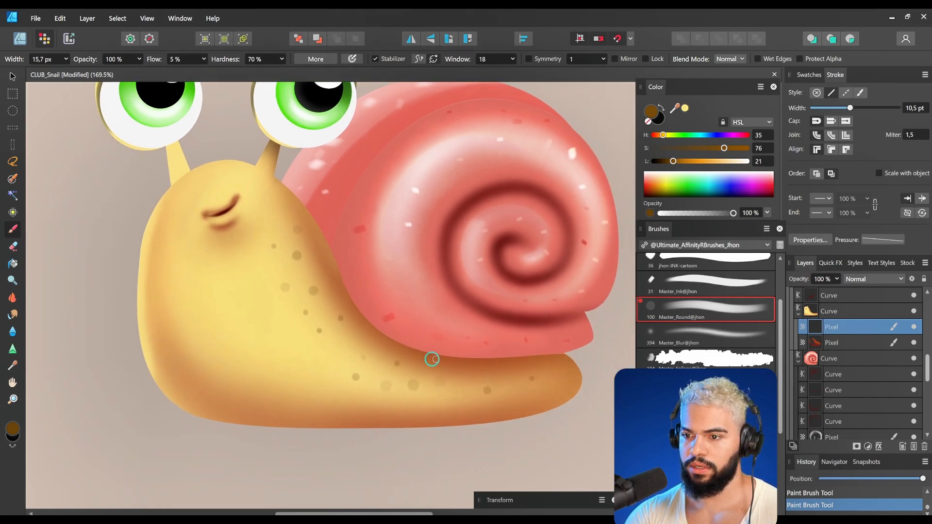
- Add brown spots on the upper neck, with a larger one beside the shell edge using a 63.6 px brush
left_click_drag(276, 248, 331, 246)
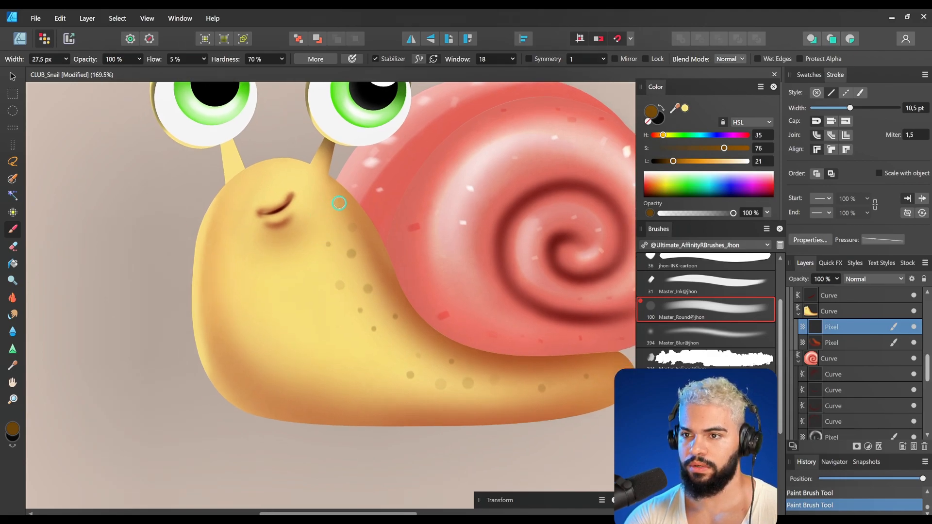
key("bracketright")
key("bracketright")
key("bracketright")
key("bracketright")
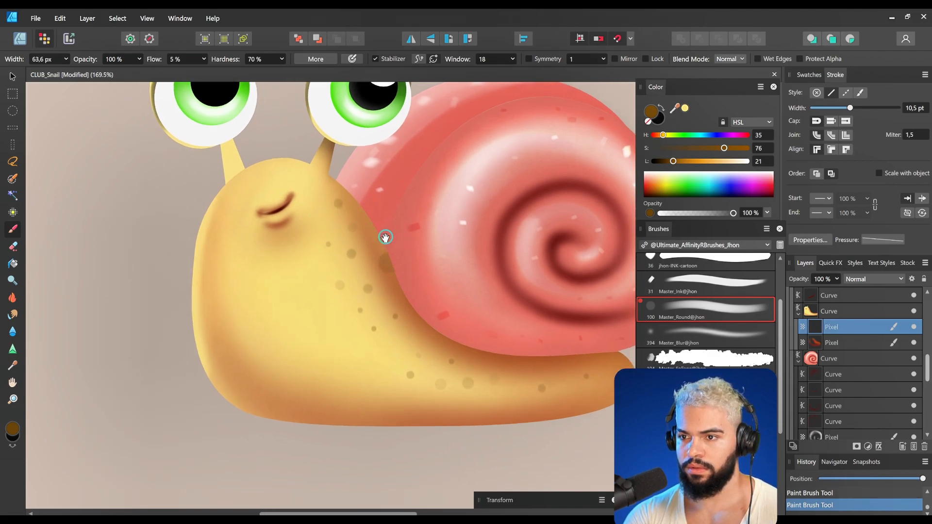
left_click_drag(388, 238, 407, 254)
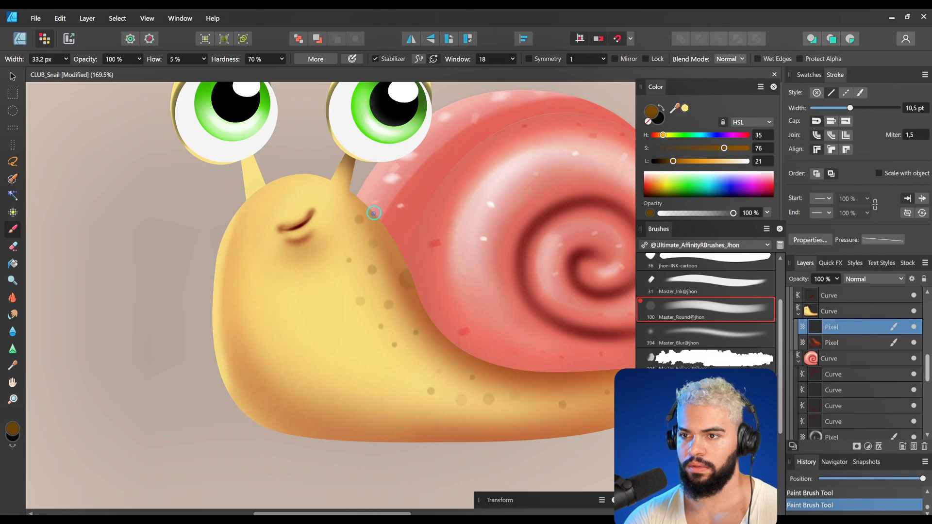
- Scatter smaller brown spots across the top of the head between the eye stalks
key("bracketleft")
key("ctrl+z")
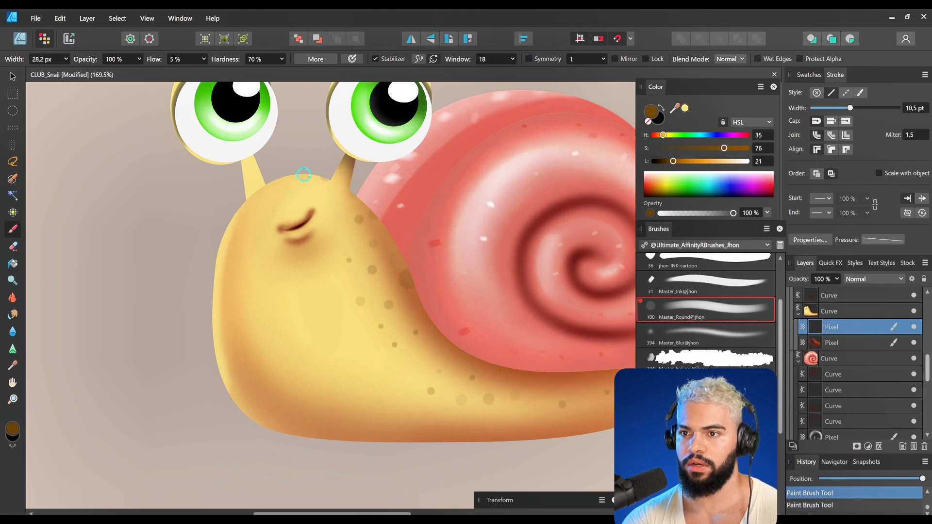
key("ctrl+shift+z")
left_click_drag(279, 189, 305, 184)
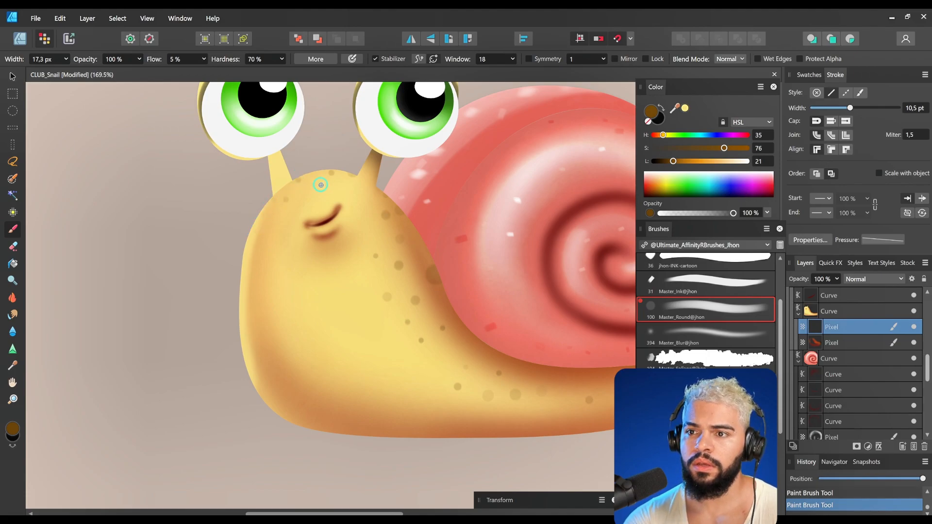
- Paint a soft white highlight on the lower lip just under the mouth line with an 8.8 px brush (HSL 35, 76, 100)
key("ctrl+space")
left_click_drag(407, 265, 344, 267)
mouse_move(500, 253)
left_mouse_down()
mouse_move(428, 264)
mouse_move(466, 279)
left_mouse_up()
mouse_move(279, 238)
left_mouse_down()
mouse_move(395, 237)
mouse_move(426, 266)
mouse_move(409, 271)
left_mouse_up()
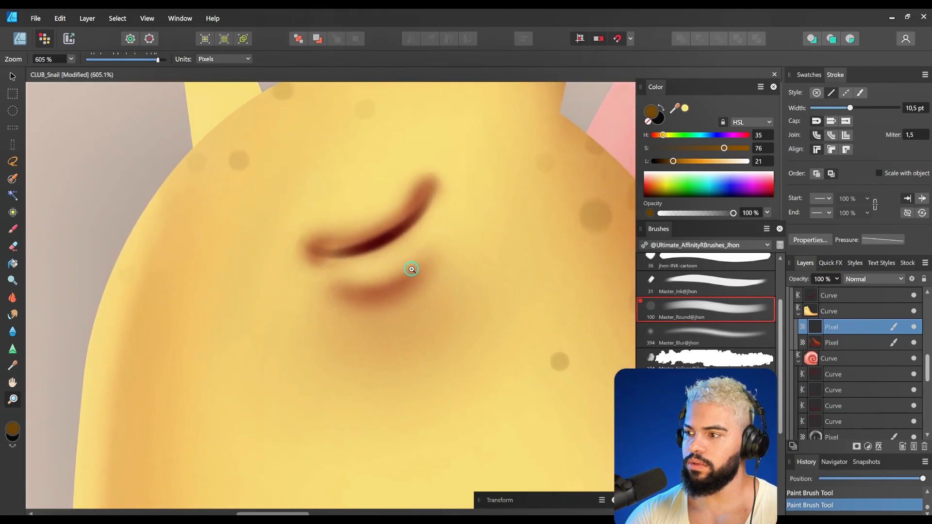
left_click(722, 161)
left_click_drag(727, 164, 750, 162)
mouse_move(360, 267)
left_mouse_down()
mouse_move(392, 262)
mouse_move(385, 266)
mouse_move(418, 245)
left_mouse_up()
key("ctrl+z")
key("bracketleft")
key("ctrl+z")
key("ctrl+z")
mouse_move(335, 270)
left_mouse_down()
mouse_move(362, 275)
mouse_move(416, 244)
left_mouse_up()
key("ctrl+z")
mouse_move(328, 219)
left_mouse_down()
mouse_move(423, 172)
mouse_move(365, 211)
left_mouse_up()
key("ctrl+z")
key("ctrl+z")
left_click_drag(354, 270, 415, 249)
key("ctrl+z")
key("ctrl+z")
left_click_drag(355, 271, 400, 257)
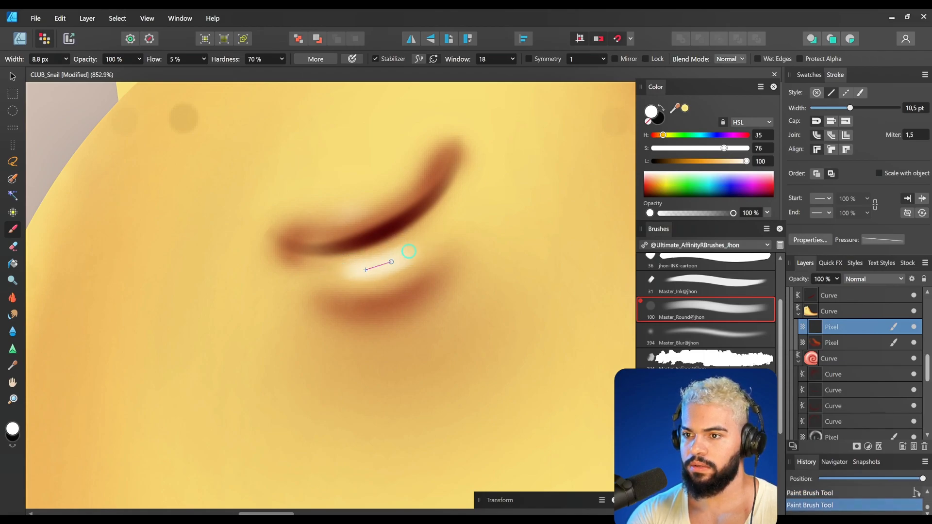
- Smudge the white lip highlight with a 40.6 px brush so its ends blend into the skin
left_click_drag(444, 200, 142, 364)
mouse_move(533, 198)
left_mouse_down()
mouse_move(441, 252)
mouse_move(370, 240)
left_mouse_up()
key("r")
key("bracketleft")
key("bracketleft")
key("bracketleft")
key("bracketleft")
key("bracketleft")
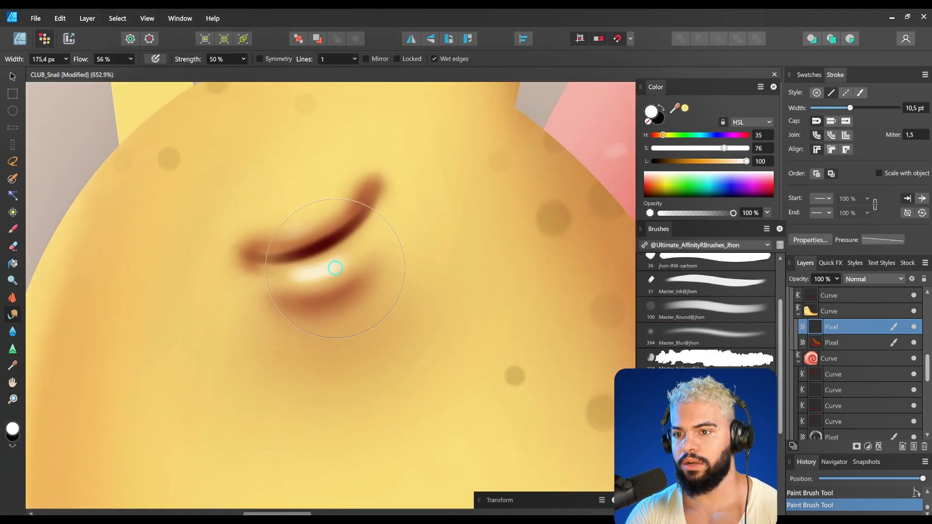
key("bracketleft")
key("bracketleft")
key("bracketleft")
key("bracketleft")
key("bracketleft")
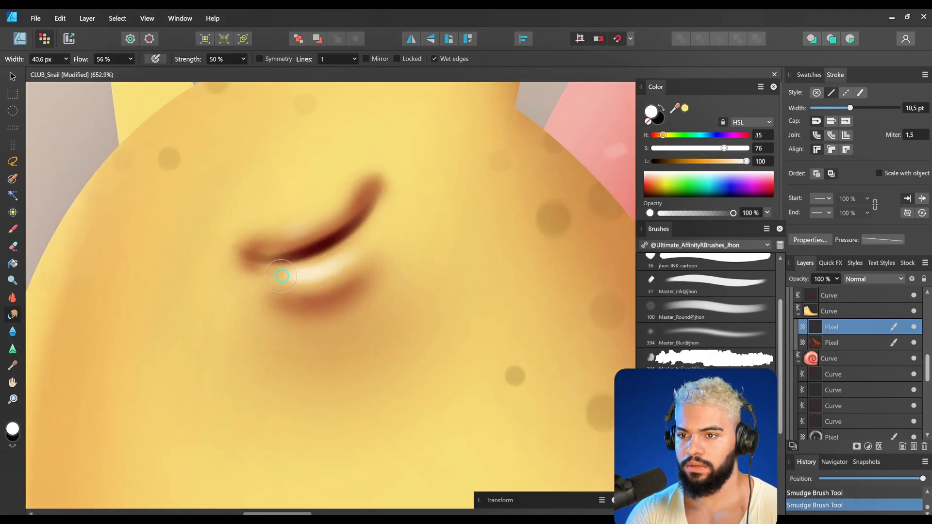
- Select the body's shading layer and pick an orange-brown brush colour (HSL 23, 48, 50) for the eye stalk nearest the shell
left_click_drag(430, 258, 194, 320)
mouse_move(314, 313)
left_mouse_down()
mouse_move(339, 316)
mouse_move(365, 252)
mouse_move(412, 267)
mouse_move(398, 256)
left_mouse_up()
key("v")
left_click(399, 241)
key("b")
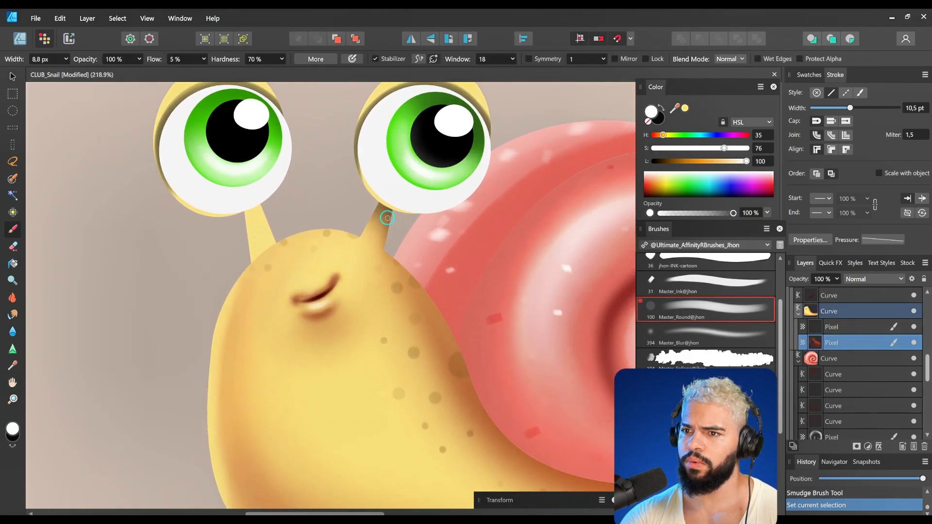
left_click_drag(435, 322, 474, 407)
key("bracketleft")
key("z")
left_click_drag(388, 216, 416, 240)
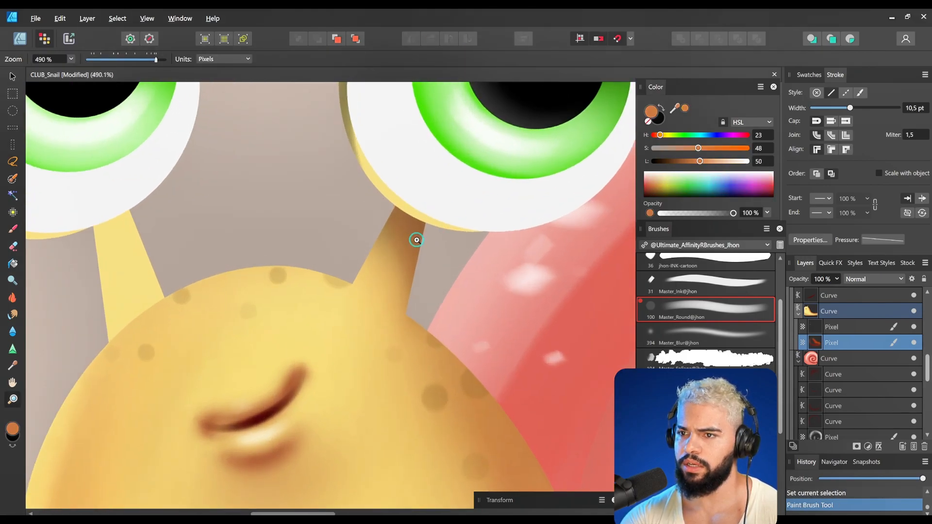
- Shade the eye stalk nearest the shell in stronger orange (HSL 23, 62, 45) with a 62.6 px brush
key("b")
left_click(689, 161)
mouse_move(697, 148)
left_mouse_down()
mouse_move(711, 148)
mouse_move(695, 161)
left_mouse_up()
key("z")
left_click_drag(415, 202, 475, 197)
key("b")
left_click_drag(399, 170, 414, 154)
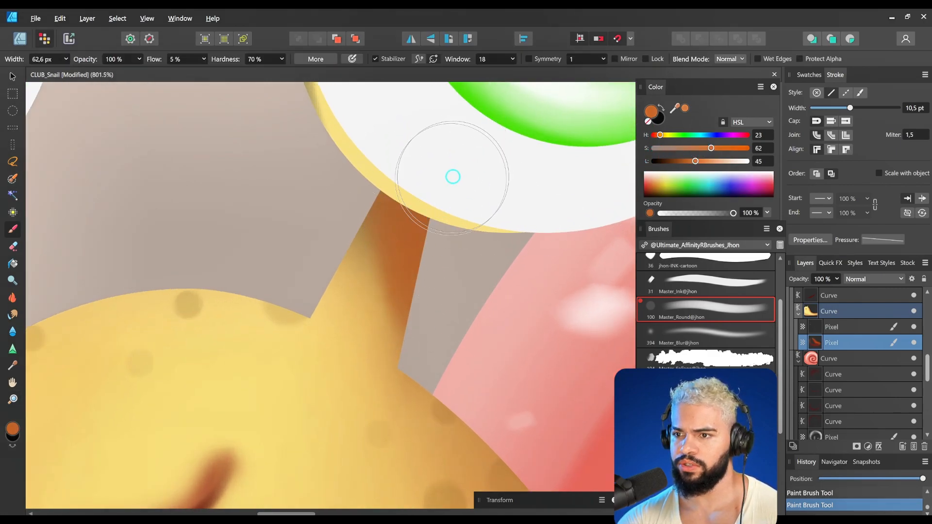
- Brush orange shading along the neck where it meets the shell with a larger Master_Round brush
key("z")
mouse_move(495, 252)
left_mouse_down()
mouse_move(193, 452)
mouse_move(128, 478)
left_mouse_up()
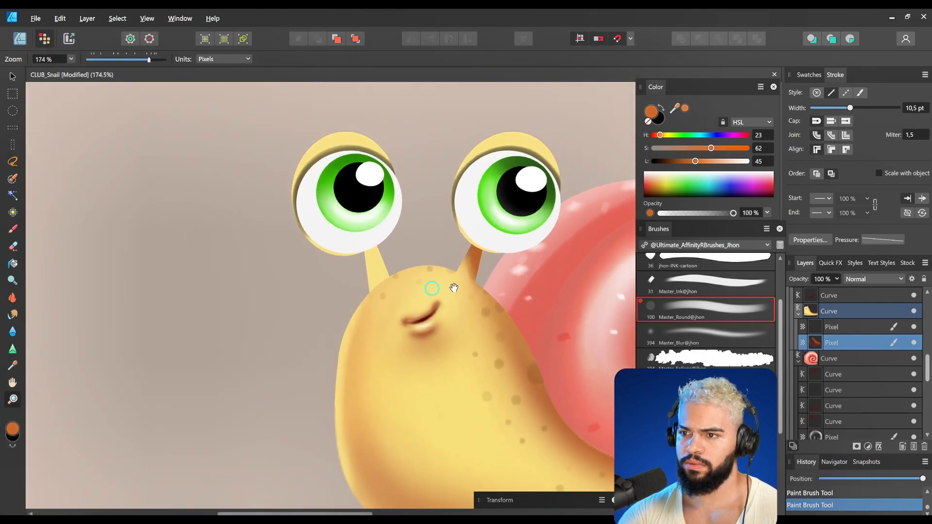
left_click_drag(398, 297, 205, 239)
key("b")
left_click_drag(318, 247, 353, 314)
key("ctrl+z")
key("bracketright")
key("bracketright")
key("bracketright")
key("bracketright")
key("bracketright")
left_click_drag(321, 257, 366, 342)
key("ctrl+z")
key("ctrl+shift+z")
left_click_drag(453, 381, 455, 398)
- Paint a dark brown shadow (HSL 23, 62, 23) along the body beneath the shell with a 191.5 px brush
left_click(675, 161)
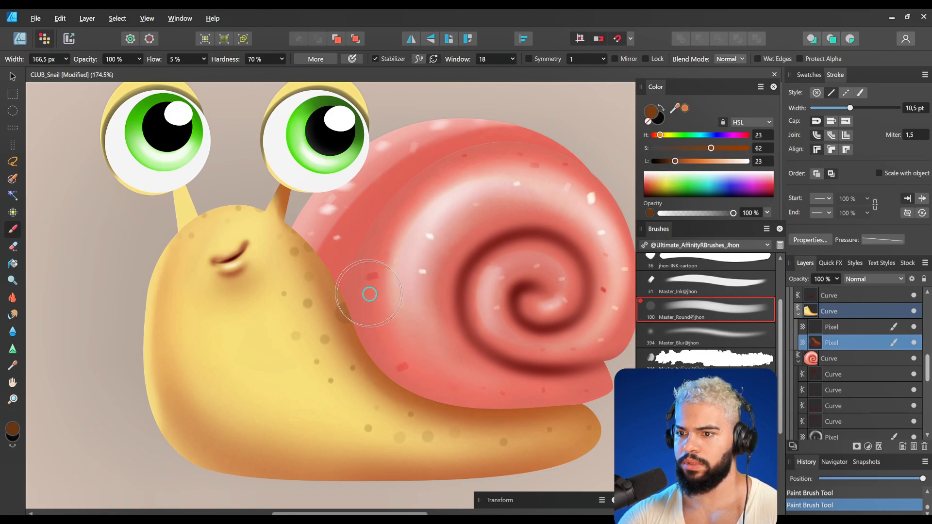
key("bracketright")
key("bracketright")
key("bracketright")
key("ctrl+z")
left_click_drag(357, 296, 534, 398)
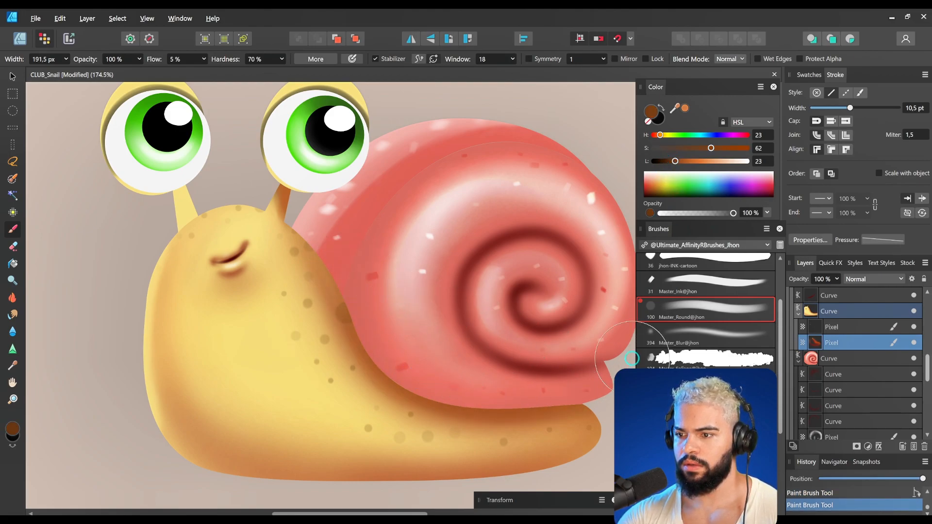
- Smudge the body shading with a large brush of about 437 px to blend the shadows smoothly into the yellow
mouse_move(508, 349)
left_mouse_down()
mouse_move(389, 364)
mouse_move(394, 326)
mouse_move(436, 357)
left_mouse_up()
key("s")
key("bracketright")
key("bracketright")
key("bracketright")
key("bracketright")
key("bracketright")
key("bracketright")
key("bracketright")
key("bracketright")
mouse_move(382, 283)
left_mouse_down()
mouse_move(476, 366)
mouse_move(374, 324)
left_mouse_up()
key("ctrl+z")
key("bracketright")
key("bracketright")
key("bracketright")
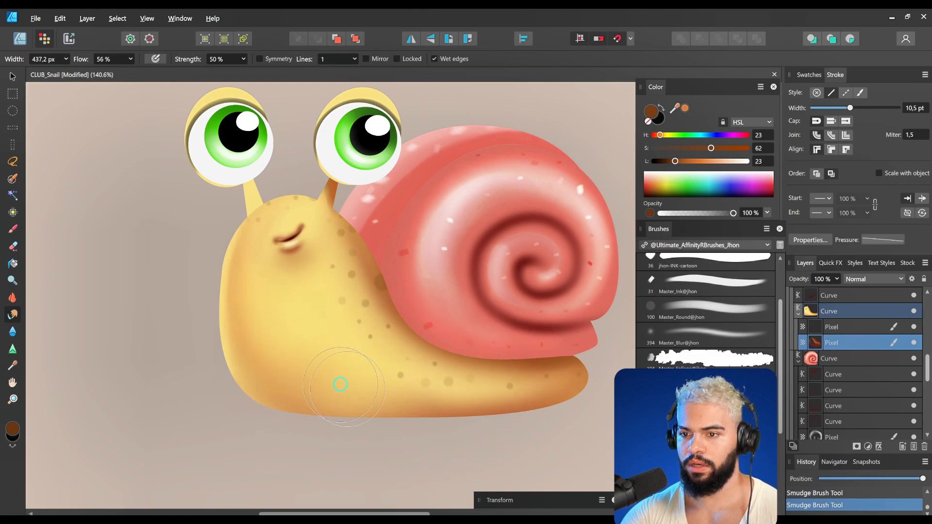
key("ctrl+z")
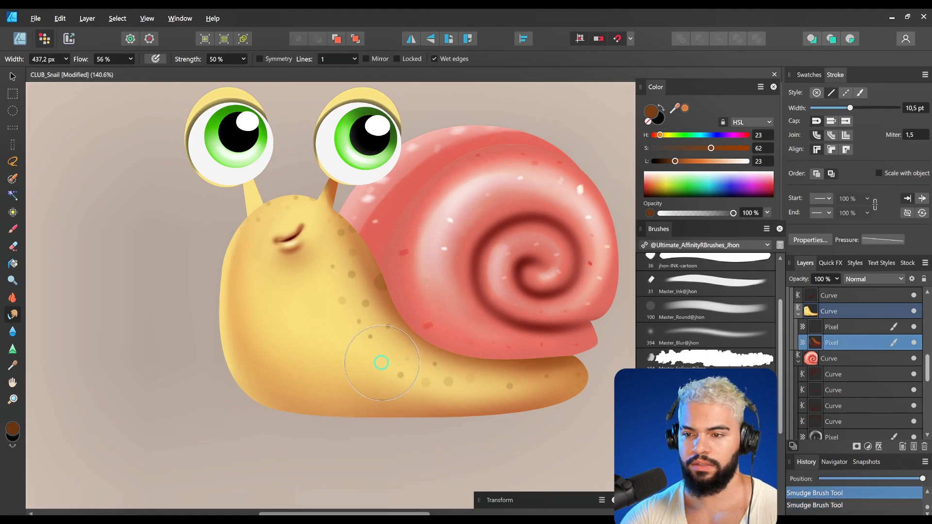
key("bracketright")
key("bracketright")
key("bracketright")
key("ctrl+shift+z")
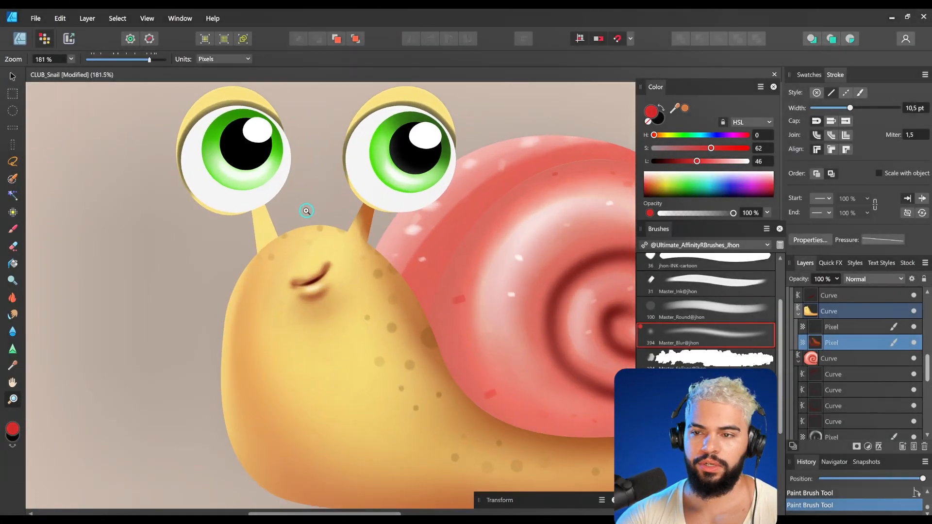
left_click_drag(306, 211, 340, 212)
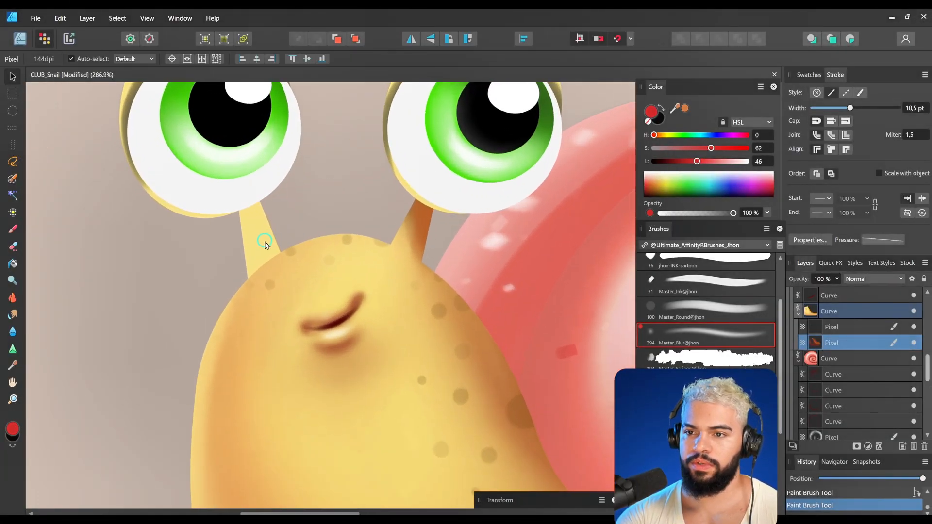
- Prepare the left eye stalk for shading: sample the other stalk's orange, reduce the brush to 100.3 px and show the stalk's hidden shading layer
left_click(265, 242)
mouse_move(247, 221)
left_mouse_down()
mouse_move(331, 235)
mouse_move(342, 246)
mouse_move(339, 186)
left_mouse_up()
key("b")
left_click(551, 245, "alt")
key("bracketleft")
key("bracketleft")
key("bracketleft")
key("bracketleft")
key("bracketleft")
key("bracketleft")
key("bracketleft")
key("bracketleft")
key("bracketleft")
key("bracketleft")
key("bracketleft")
key("bracketleft")
key("bracketleft")
key("bracketleft")
key("bracketleft")
key("bracketleft")
key("bracketleft")
key("bracketleft")
key("bracketleft")
key("bracketleft")
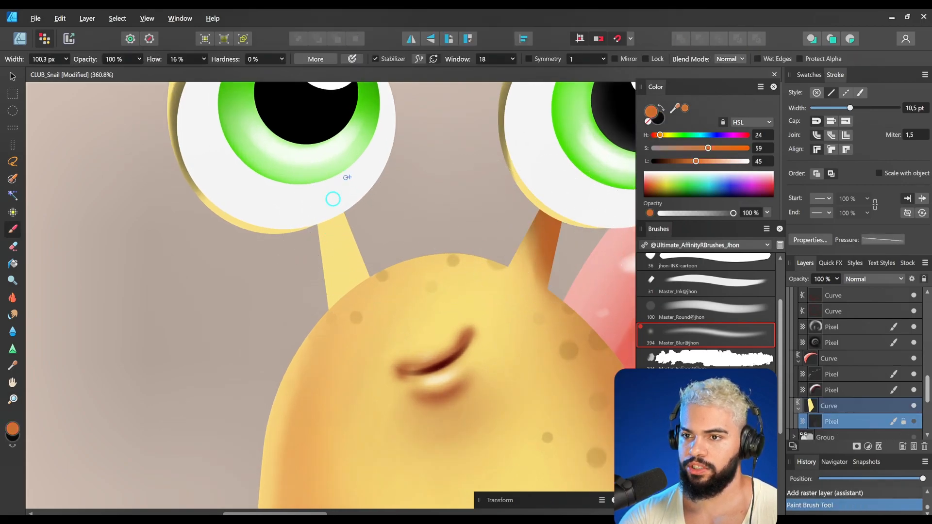
left_click(913, 421)
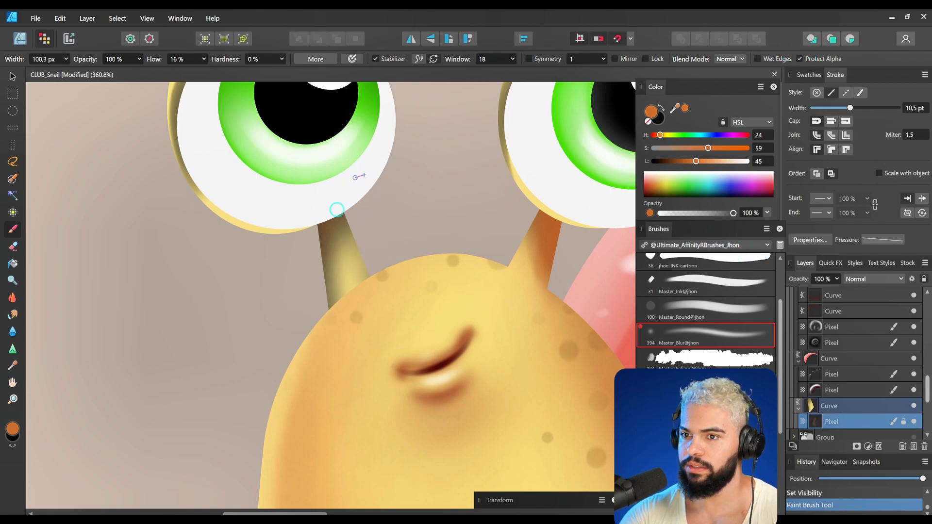
- Paint over the left eye stalk's grey shading with orange sampled from the other stalk (HSL 23, 59, 45)
left_click_drag(345, 191, 325, 366)
left_click(546, 248, "alt")
mouse_move(323, 198)
left_mouse_down()
mouse_move(330, 190)
mouse_move(327, 362)
left_mouse_up()
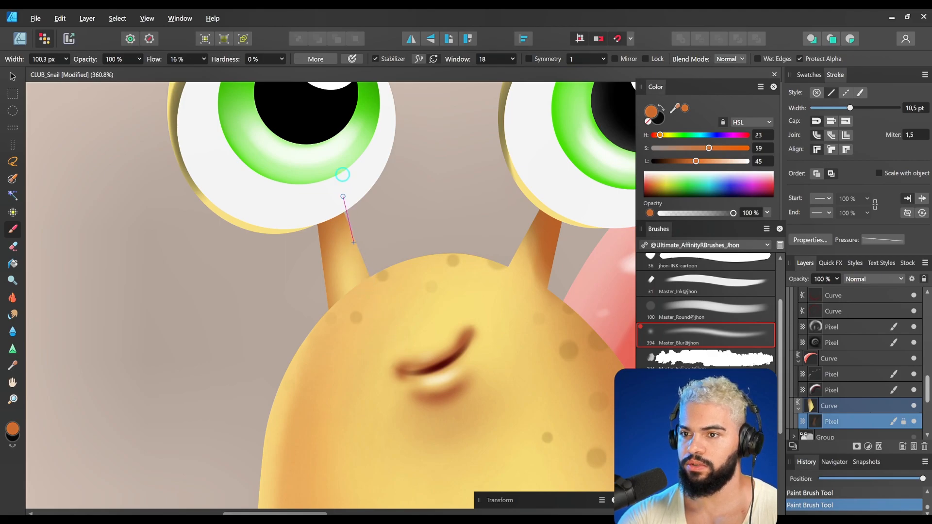
- Undo the last stroke and brush dark red (HSL 0, 59, 38) along the outer edge of the left eye stalk
mouse_move(696, 161)
left_mouse_down()
mouse_move(680, 162)
mouse_move(694, 161)
left_mouse_up()
key("ctrl+z")
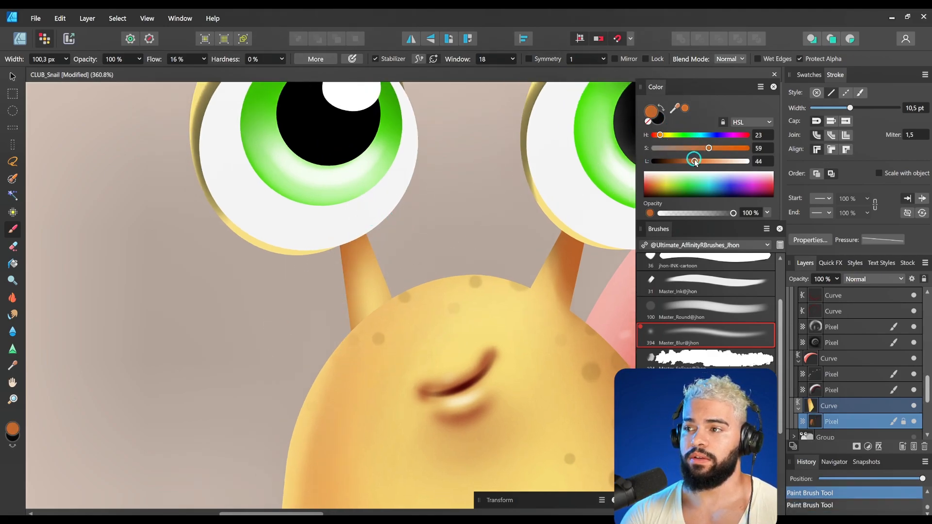
left_click_drag(659, 135, 655, 137)
left_click_drag(694, 161, 688, 161)
left_click_drag(348, 255, 353, 316)
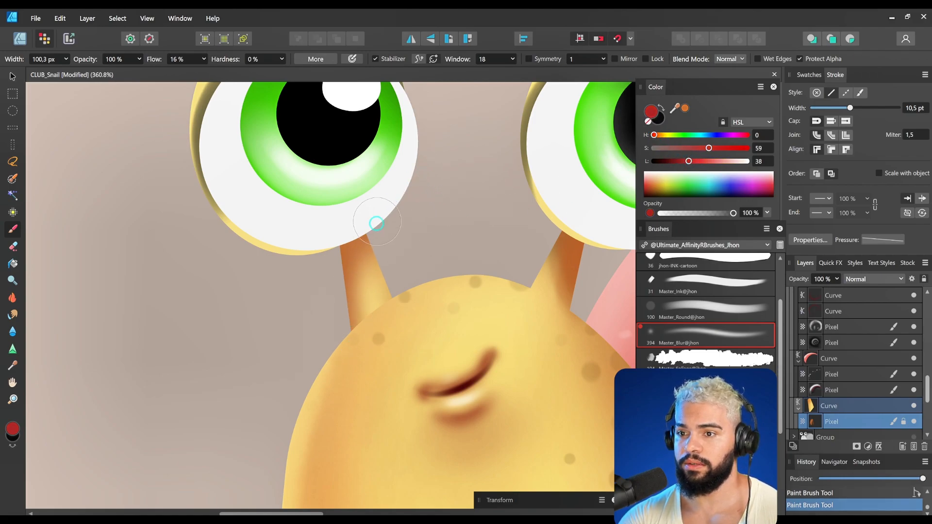
- Recolour the grey shadow on the left eyelid with the dark red brush (HSL 0, 59, 38) at 100.3 px
left_click_drag(447, 189, 235, 350)
left_click_drag(399, 116, 366, 235)
left_click(312, 179, "ctrl")
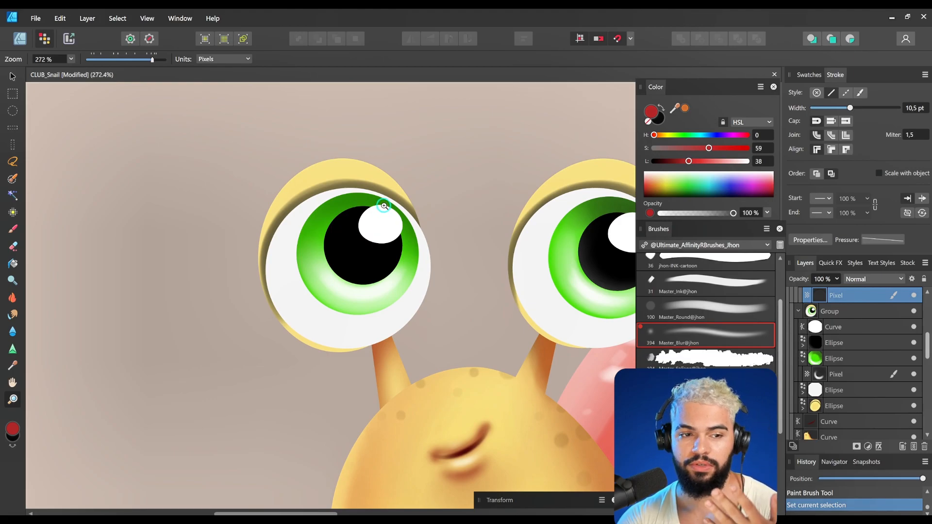
left_click_drag(363, 205, 389, 209)
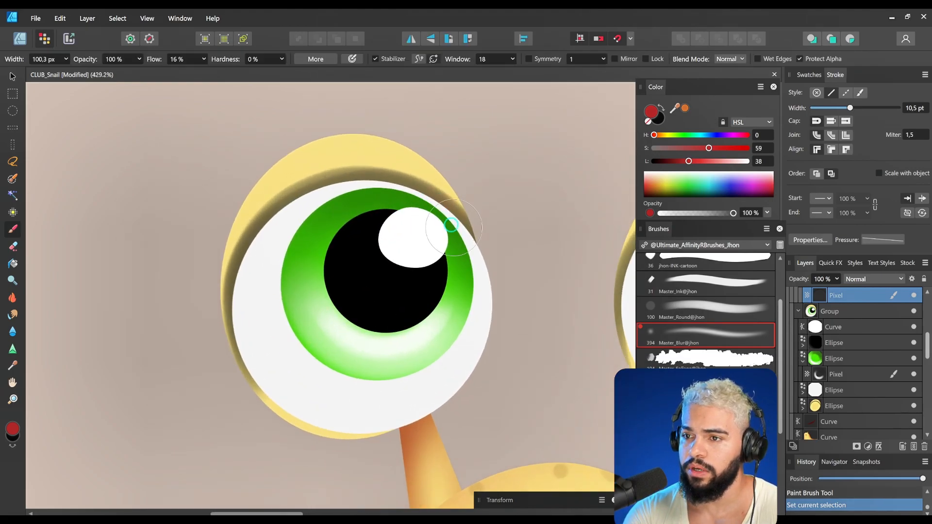
left_click_drag(451, 233, 463, 220)
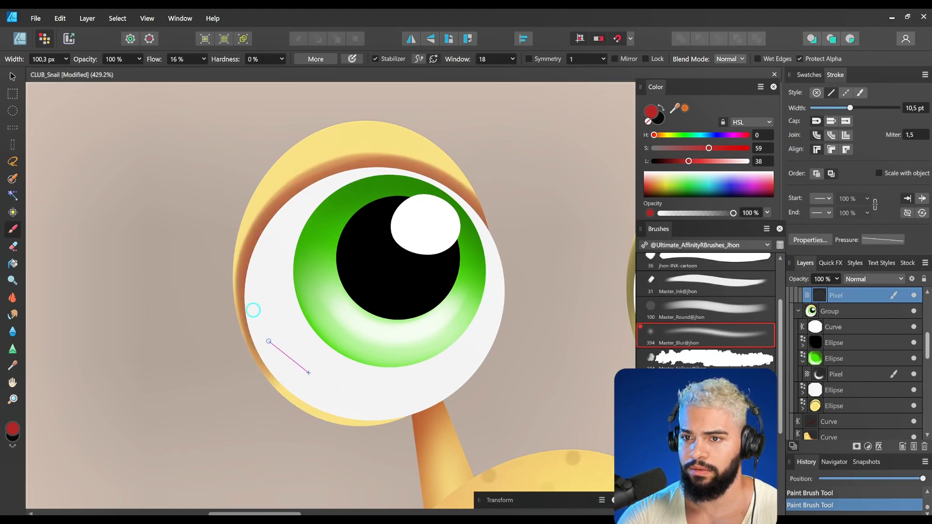
left_click_drag(316, 269, 242, 272)
left_click_drag(374, 282, 273, 276)
- Recolour the grey shadow on the right eyelid's shading layer with the same dark red brush
key("v")
left_click(524, 197, "ctrl")
left_click_drag(518, 218, 568, 247)
key("b")
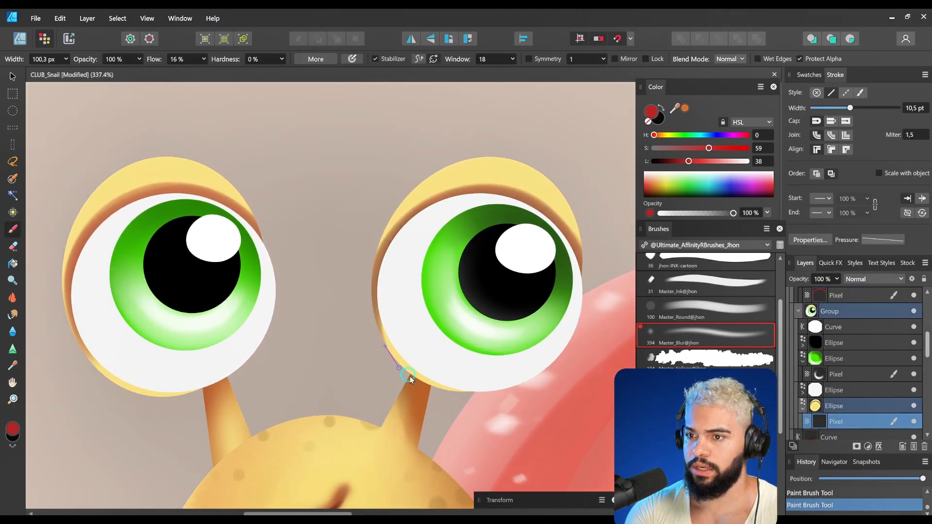
left_click_drag(508, 297, 427, 262)
left_click_drag(465, 294, 485, 272)
- Show the hidden shading layer inside the right eye's white ellipse and slightly resize the ellipse
key("v")
left_click(449, 294)
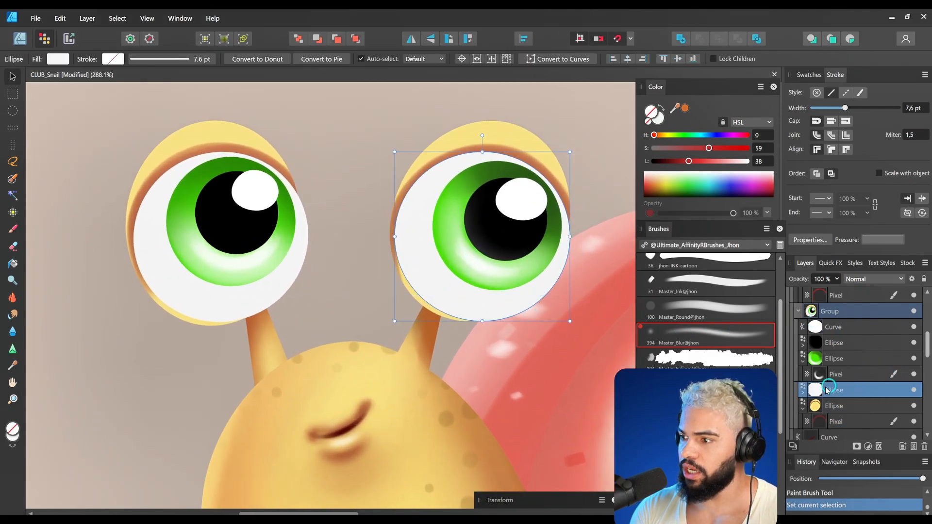
left_click(805, 392)
left_click(913, 406)
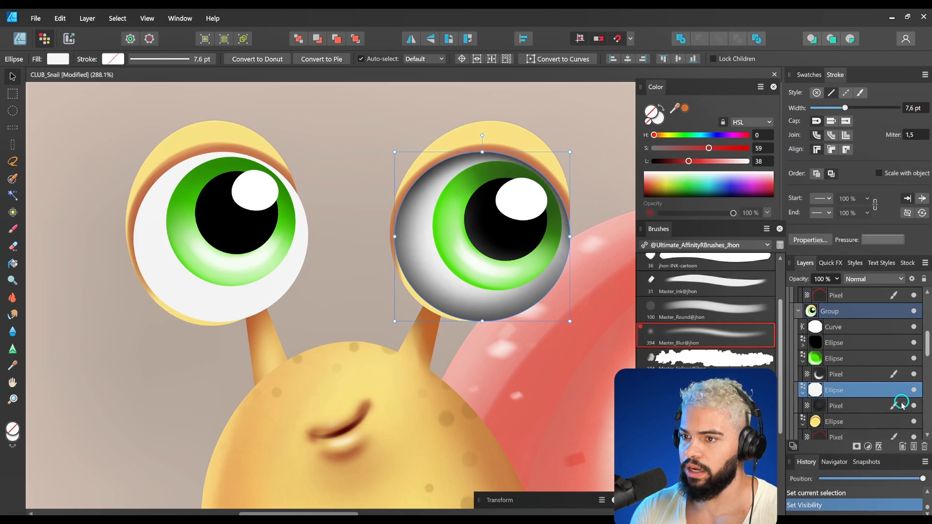
left_click_drag(596, 324, 539, 332)
left_click_drag(452, 278, 481, 296)
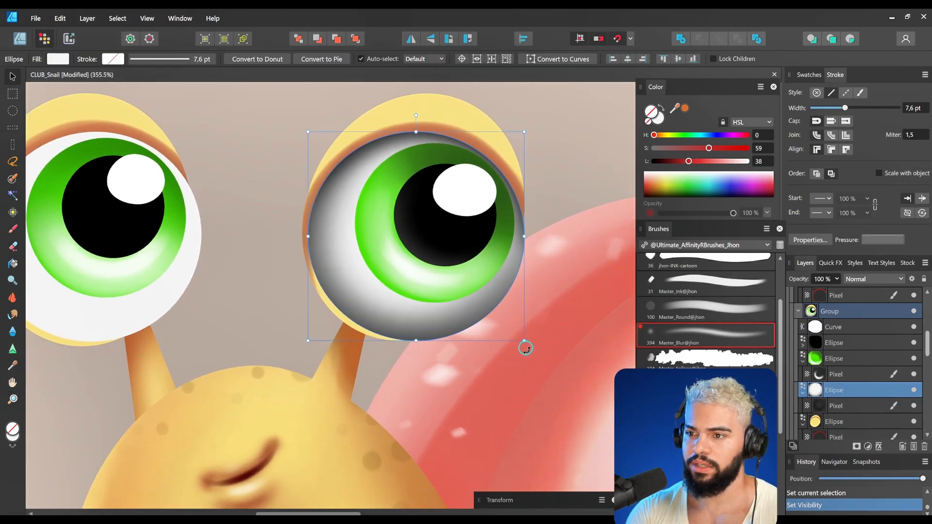
mouse_move(526, 342)
left_mouse_down()
mouse_move(533, 349)
mouse_move(525, 342)
left_mouse_up()
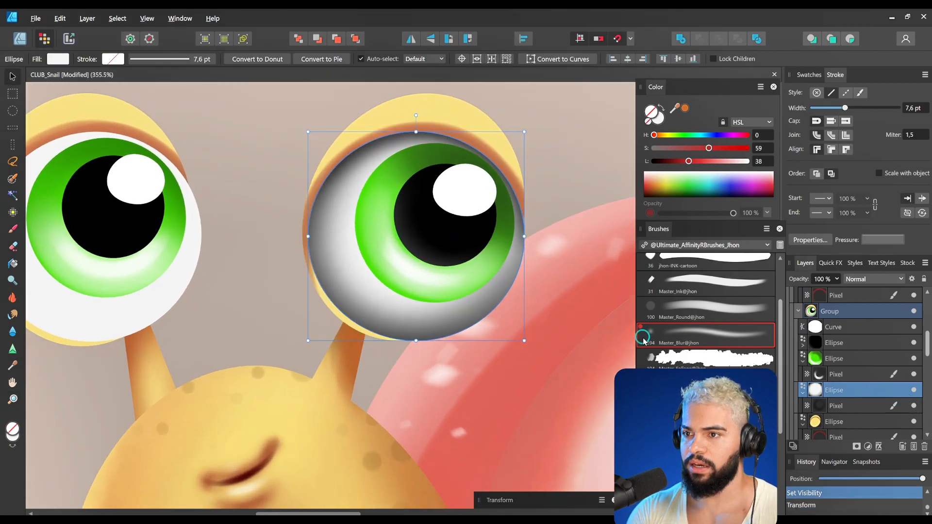
- Tint the right eye white's grey shading light blue (HSL 189, 59, 55) with a 266.9 px Master_Blur brush
left_click(825, 404)
left_click(750, 335)
mouse_move(464, 212)
left_mouse_down()
mouse_move(467, 235)
mouse_move(437, 253)
left_mouse_up()
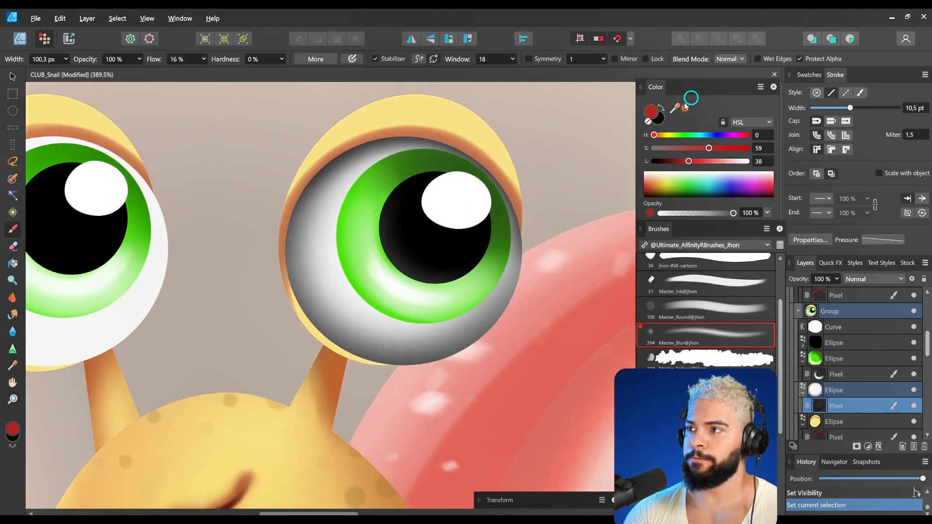
left_click(702, 134)
key("bracketright")
left_click(704, 161)
key("bracketright")
key("bracketright")
mouse_move(505, 301)
left_mouse_down()
mouse_move(517, 234)
mouse_move(367, 372)
mouse_move(287, 242)
mouse_move(470, 127)
mouse_move(508, 363)
mouse_move(314, 157)
left_mouse_up()
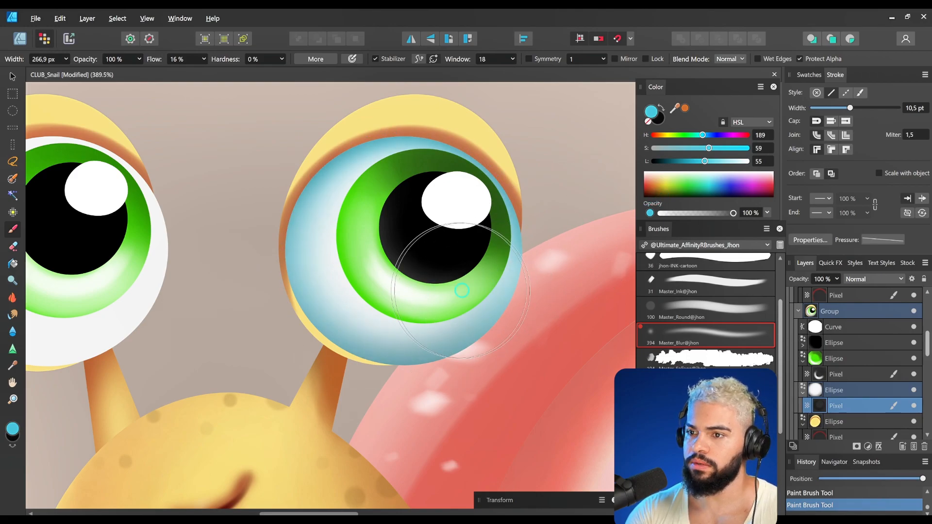
- Erase the inner part of the blue shading on the right eye's white with a large soft eraser
key("e")
mouse_move(366, 183)
left_mouse_down()
mouse_move(368, 201)
mouse_move(339, 225)
mouse_move(364, 312)
mouse_move(469, 280)
mouse_move(468, 227)
mouse_move(432, 174)
mouse_move(396, 166)
mouse_move(338, 267)
left_mouse_up()
key("z")
left_click_drag(451, 209, 484, 267)
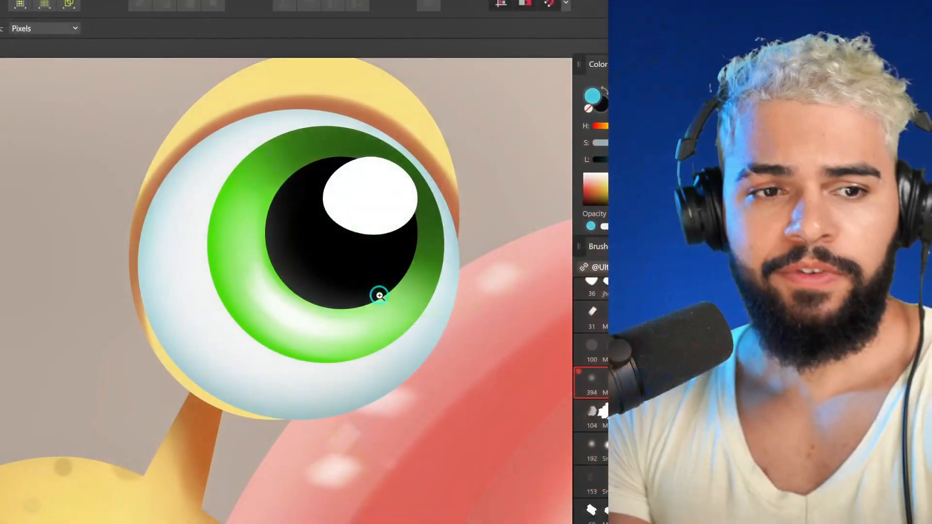
left_click_drag(407, 264, 344, 205)
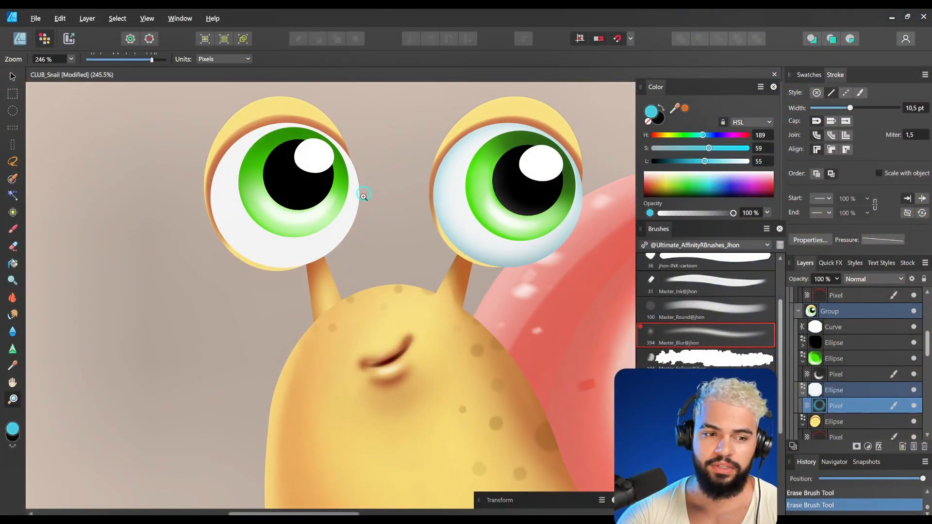
- Show the hidden shading layer on the left eye's white and tint it light blue (HSL 189, 59, 55)
key("v")
left_click(316, 249, "ctrl")
left_click_drag(315, 249, 350, 265)
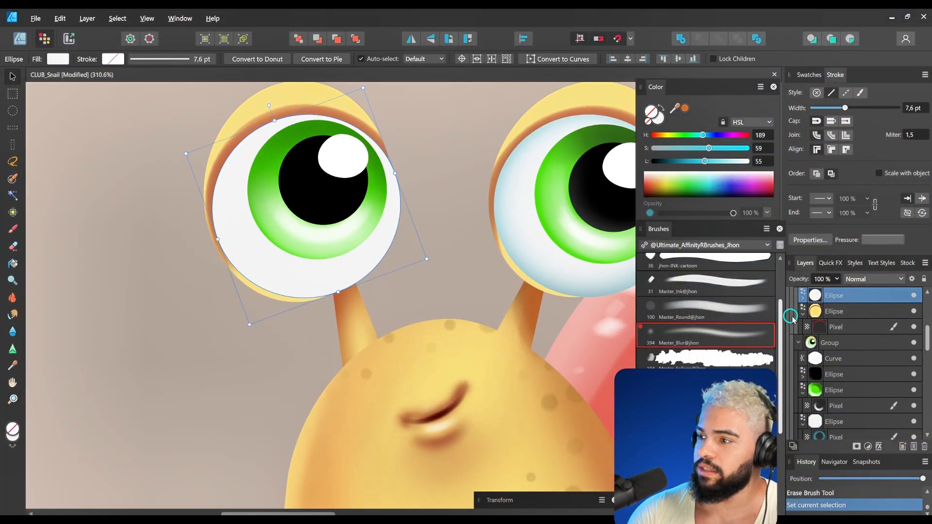
left_click(802, 297)
left_click(913, 311)
left_click(854, 312)
key("b")
mouse_move(344, 210)
left_mouse_down()
mouse_move(388, 270)
mouse_move(412, 258)
mouse_move(395, 231)
left_mouse_up()
mouse_move(440, 238)
left_mouse_down()
mouse_move(431, 284)
mouse_move(252, 168)
mouse_move(343, 133)
mouse_move(443, 187)
mouse_move(460, 240)
left_mouse_up()
- Erase the inner part of the left eye's blue shading with a 242.9 px soft eraser
key("e")
mouse_move(360, 196)
left_mouse_down()
mouse_move(302, 181)
mouse_move(250, 262)
mouse_move(321, 328)
left_mouse_up()
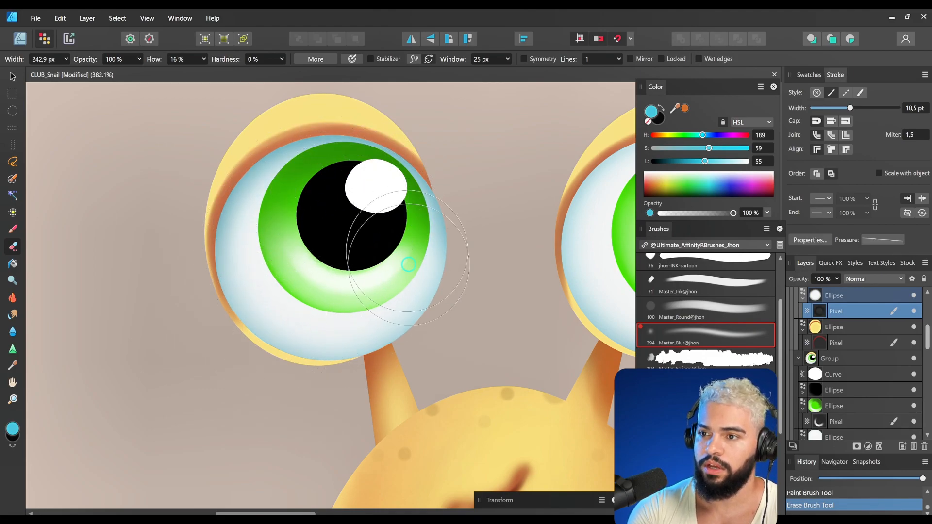
left_click_drag(422, 253, 360, 264)
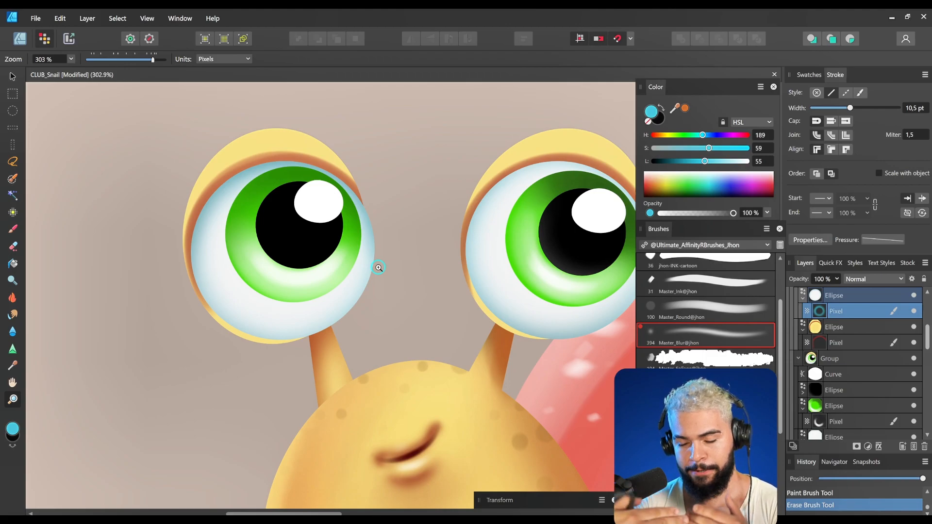
left_click_drag(262, 269, 311, 276)
key("e")
mouse_move(320, 213)
left_mouse_down()
mouse_move(372, 235)
mouse_move(328, 214)
left_mouse_up()
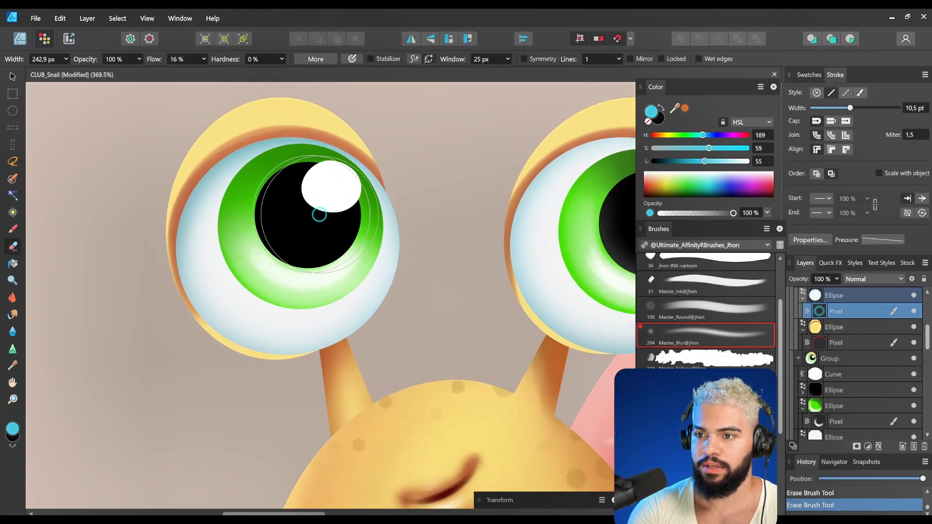
key("z")
left_click_drag(404, 249, 301, 314)
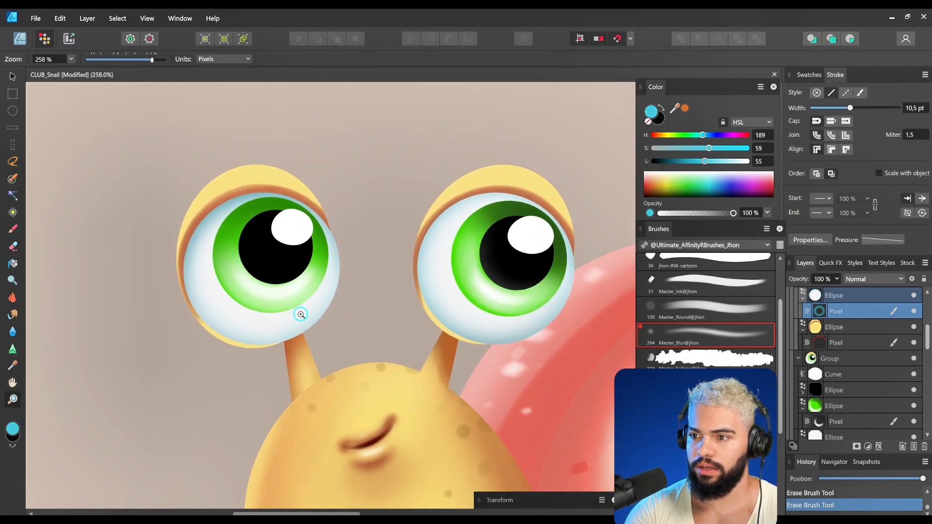
left_click_drag(209, 253, 289, 269)
left_click_drag(426, 314, 288, 288)
key("v")
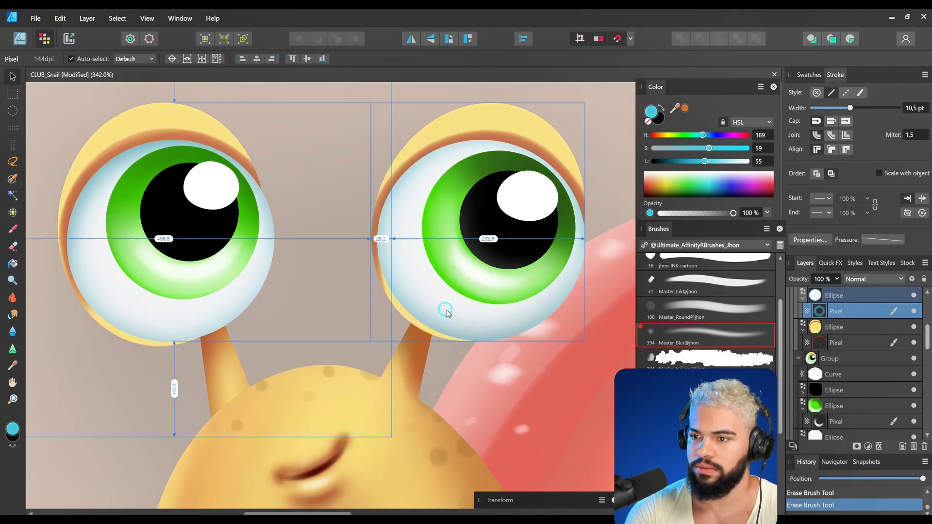
left_click(443, 310, "ctrl")
left_click_drag(470, 308, 427, 302)
key("e")
left_click_drag(387, 277, 485, 257)
left_click_drag(364, 258, 480, 268)
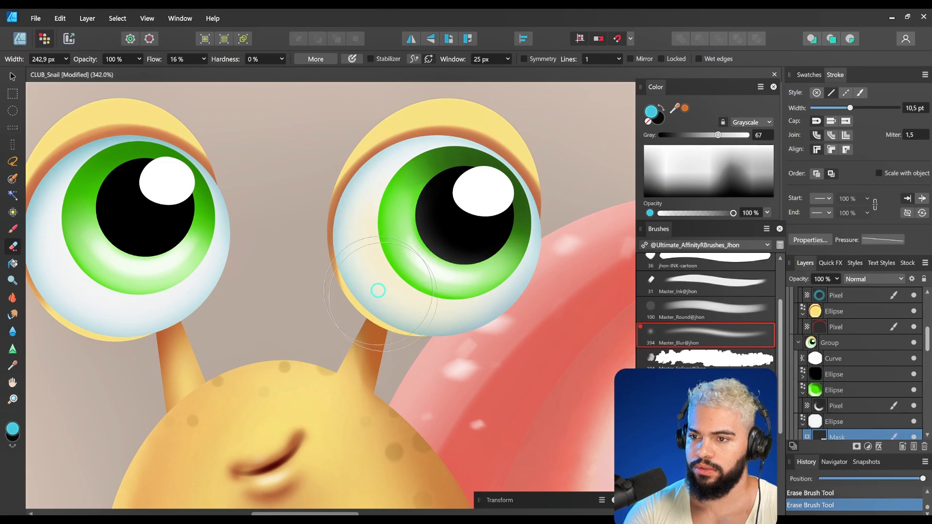
left_click_drag(373, 281, 462, 296)
key("ctrl+z")
key("ctrl+z")
key("v")
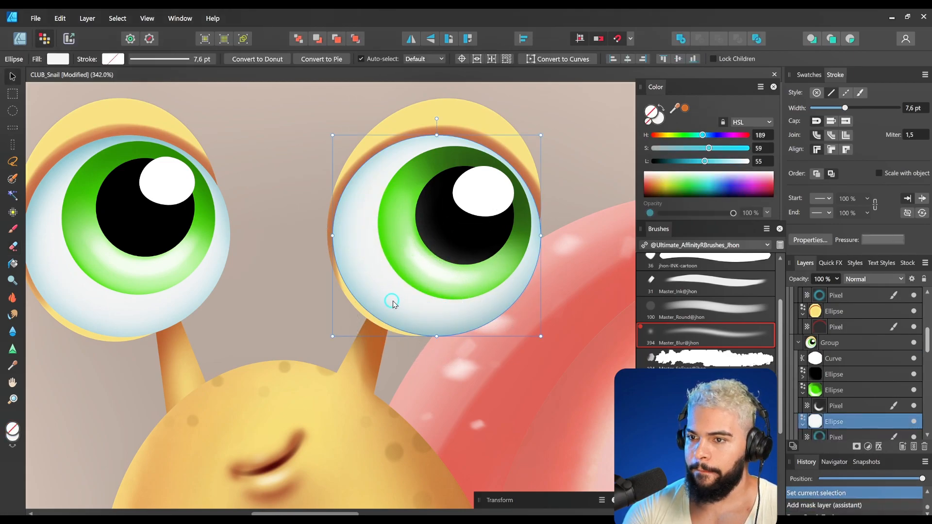
- Soften the blue shading on the right eye's white further by erasing on its pixel layer
left_click(390, 304, "ctrl")
key("e")
left_click_drag(394, 300, 500, 272)
mouse_move(406, 258)
left_mouse_down()
mouse_move(521, 257)
mouse_move(503, 273)
mouse_move(534, 224)
left_mouse_up()
- Select the right eye's green iris ellipse and make its fill the active colour
key("z")
key("v")
left_click(533, 264, "ctrl")
key("space")
left_click_drag(536, 275, 502, 270)
key("space")
mouse_move(510, 225)
left_mouse_down()
mouse_move(471, 244)
mouse_move(492, 229)
left_mouse_up()
key("z")
mouse_move(433, 274)
left_mouse_down()
mouse_move(174, 365)
mouse_move(517, 286)
mouse_move(478, 302)
left_mouse_up()
key("space")
key("v")
left_click(844, 372)
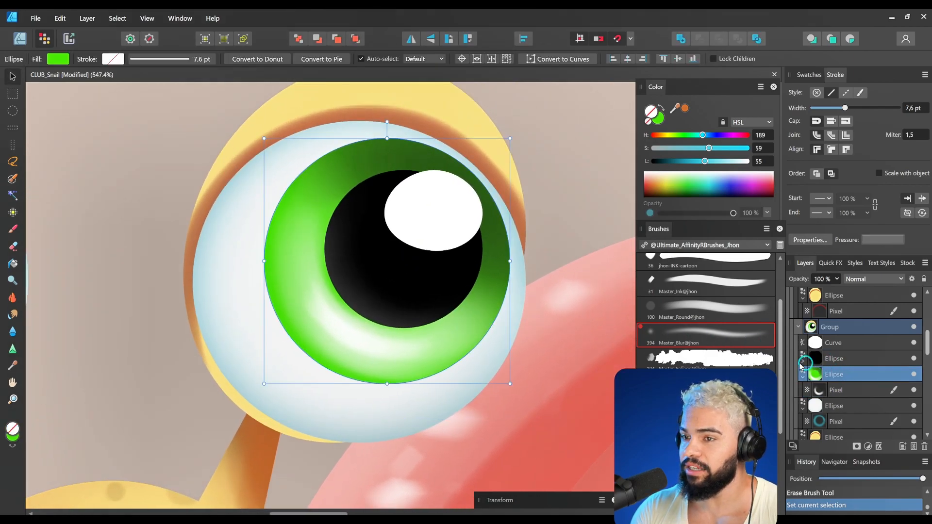
left_click(662, 124)
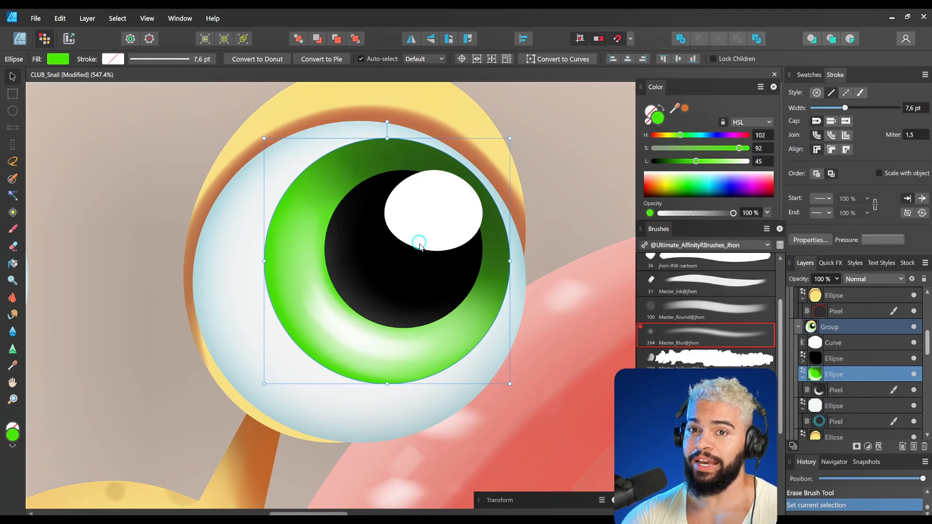
- Set the blend mode of the right iris's pixel shading layer to Color Dodge
left_click(840, 390)
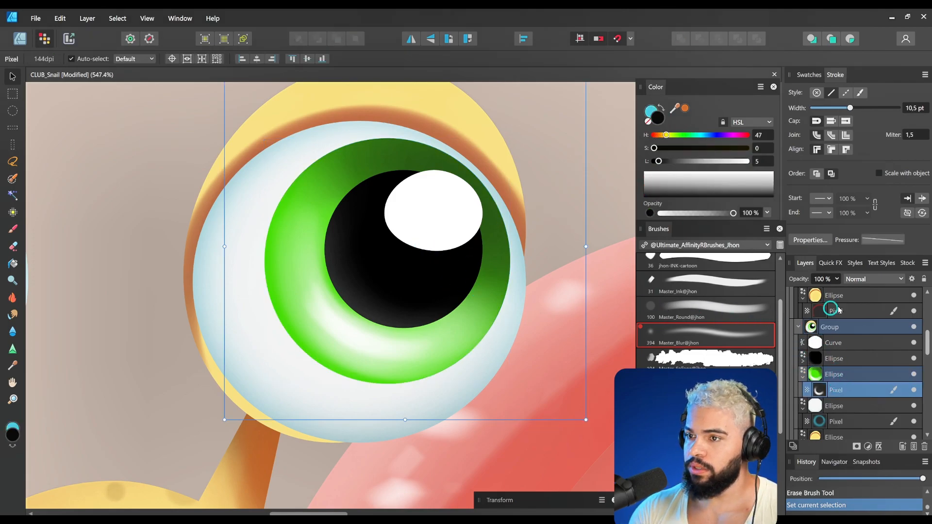
left_click(860, 279)
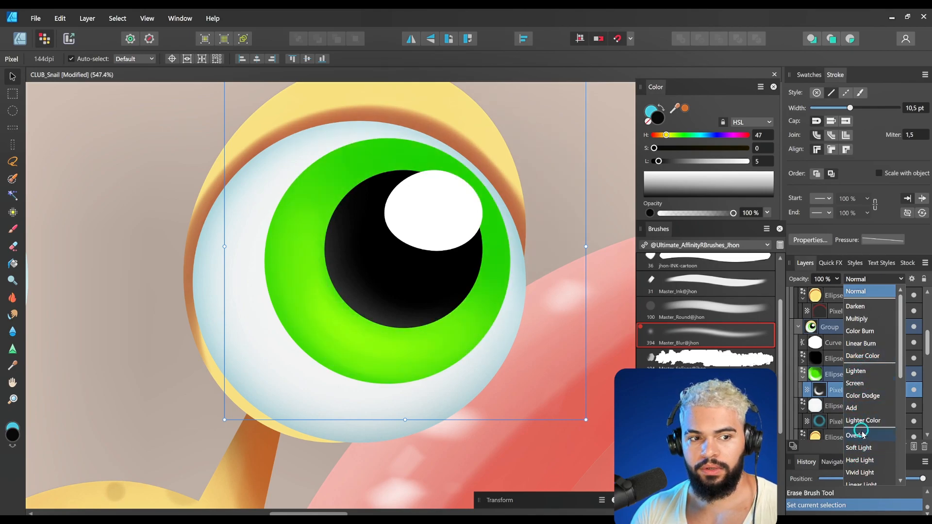
left_click_drag(898, 371, 899, 400)
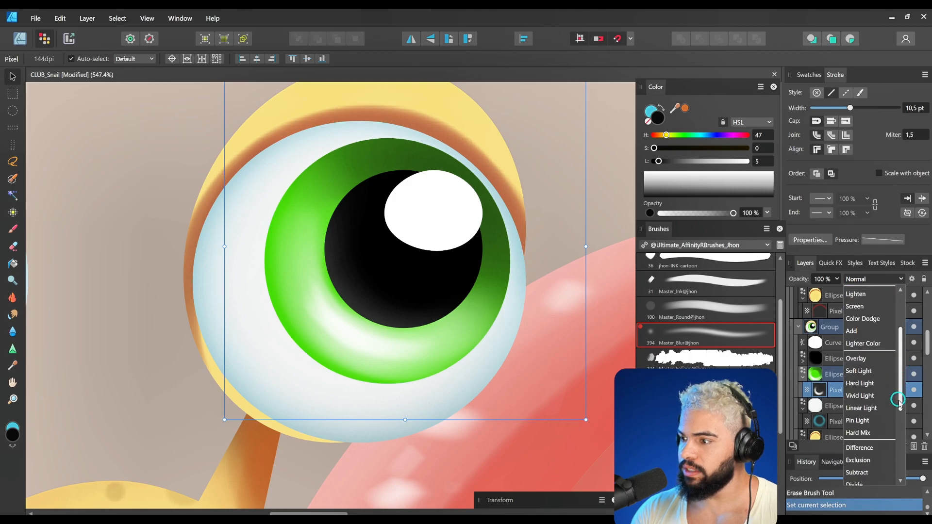
left_click(863, 320)
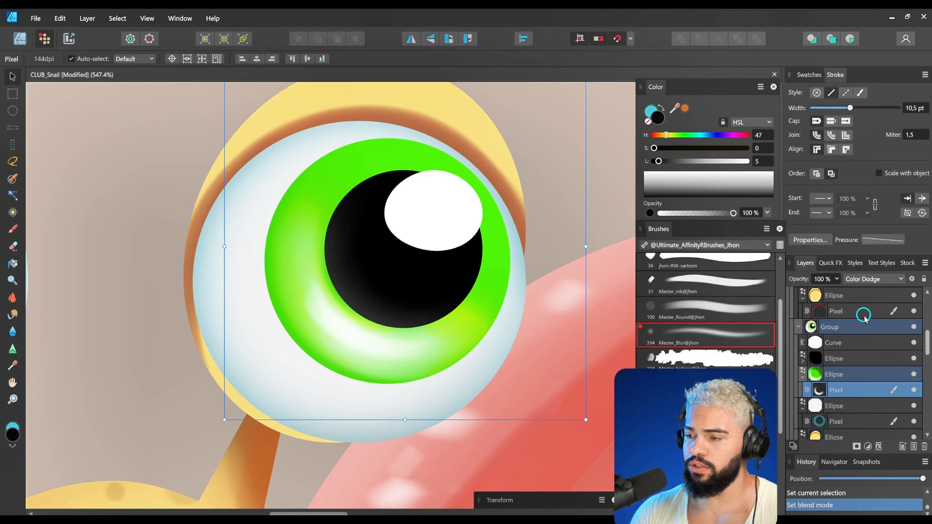
- Select the right eye's green iris ellipse and switch to the Designer persona for vector editing
left_click(847, 376)
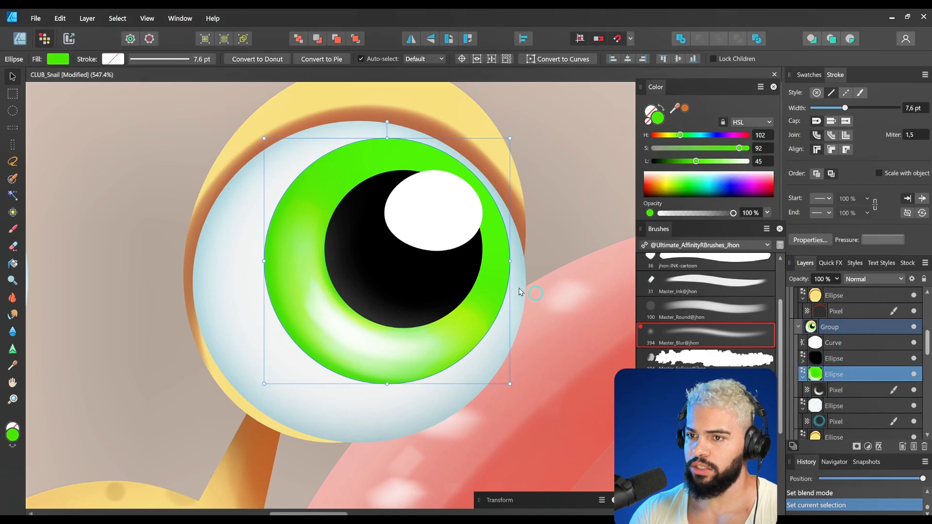
left_click(18, 40)
key("ctrl+space")
left_click_drag(431, 231, 374, 265)
left_click_drag(405, 263, 331, 231)
left_click_drag(340, 221, 388, 287)
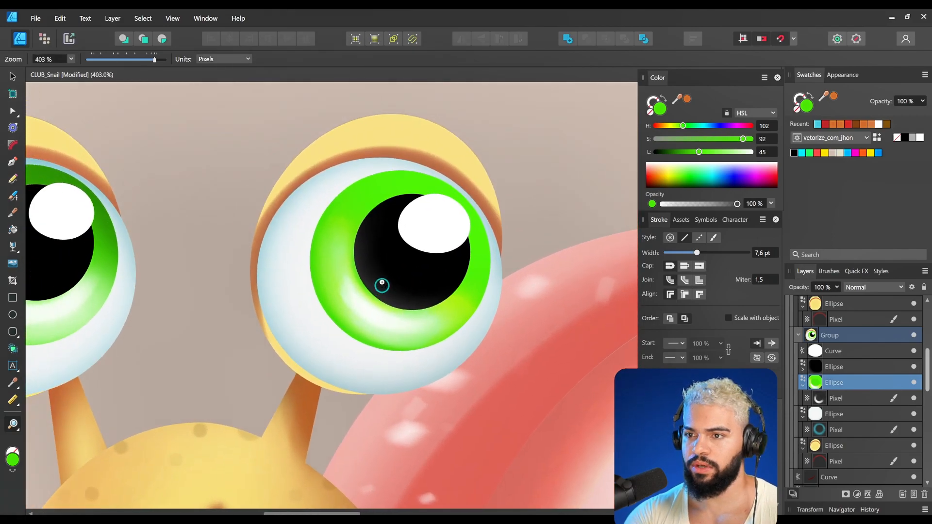
left_click_drag(358, 241, 329, 186)
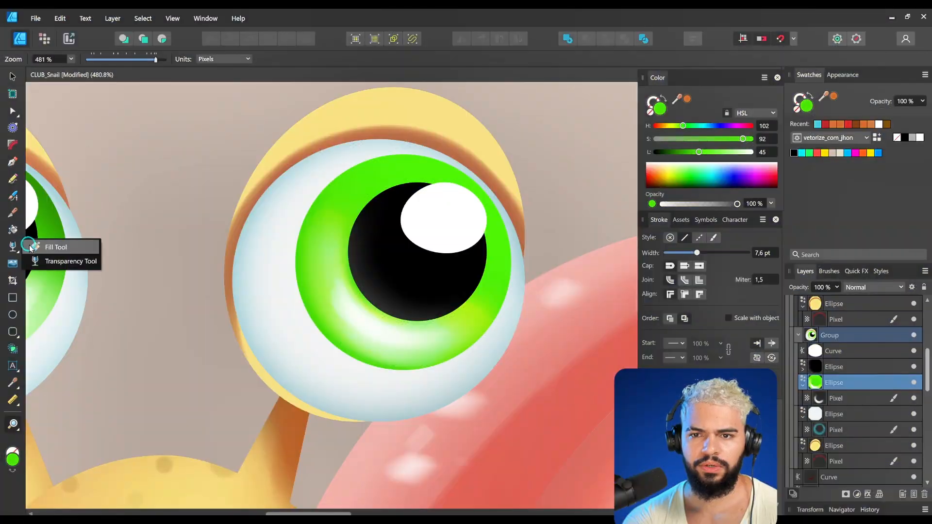
- Try a diagonal gradient fill across the right iris and darken its green to HSL 102, 92, 39
left_click(13, 246)
left_click_drag(366, 344, 448, 182)
left_click_drag(678, 127, 670, 154)
key("z")
left_click_drag(453, 222, 477, 194)
key("v")
left_click_drag(682, 152, 694, 154)
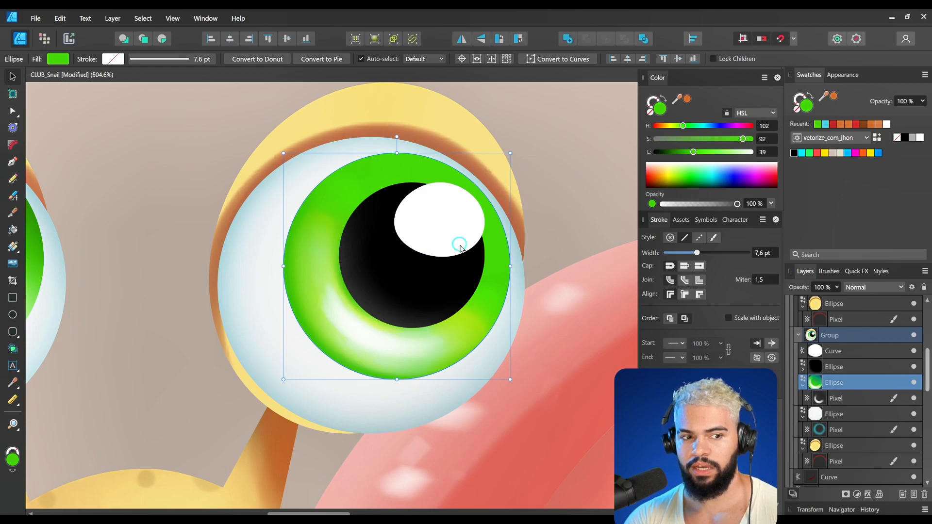
- Apply a linear gradient fill from lower left to upper right across the right iris, with the upper stop at HSL 163, 100, 47
key("k")
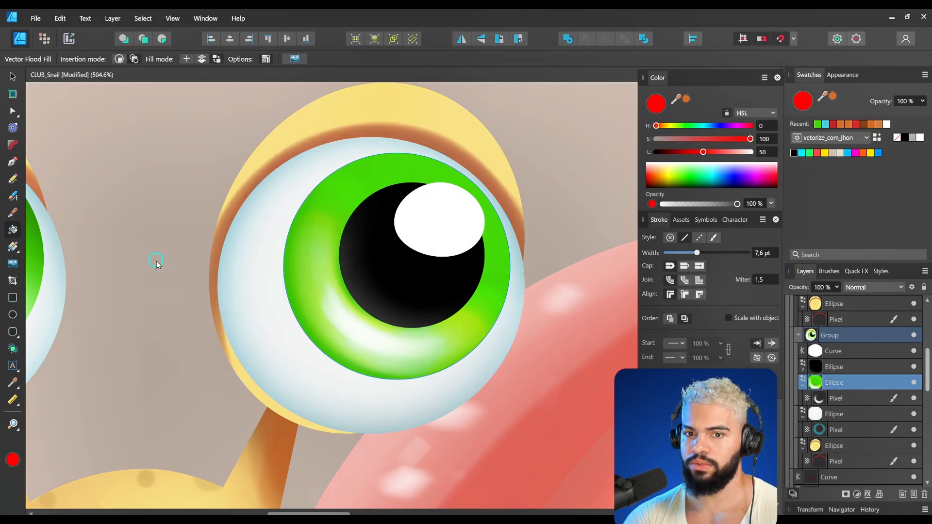
left_click(16, 247)
left_click_drag(357, 321, 474, 167)
left_click_drag(358, 320, 369, 335)
left_click_drag(475, 168, 463, 161)
left_click_drag(692, 127, 701, 153)
- Set the lower-left gradient stop of the right iris to HSL 114, 92, 33
key("ctrl+minus")
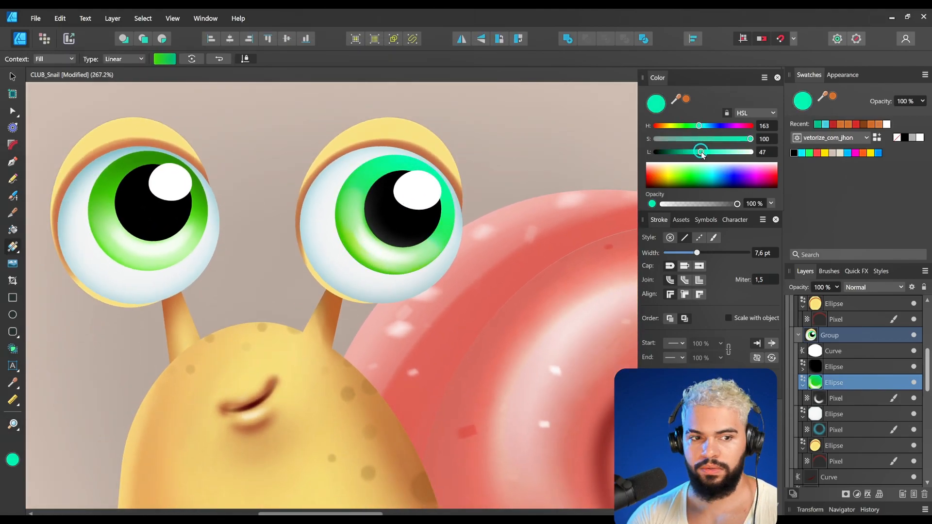
scroll(177, 318, "down", 3)
scroll(374, 210, "up", 4)
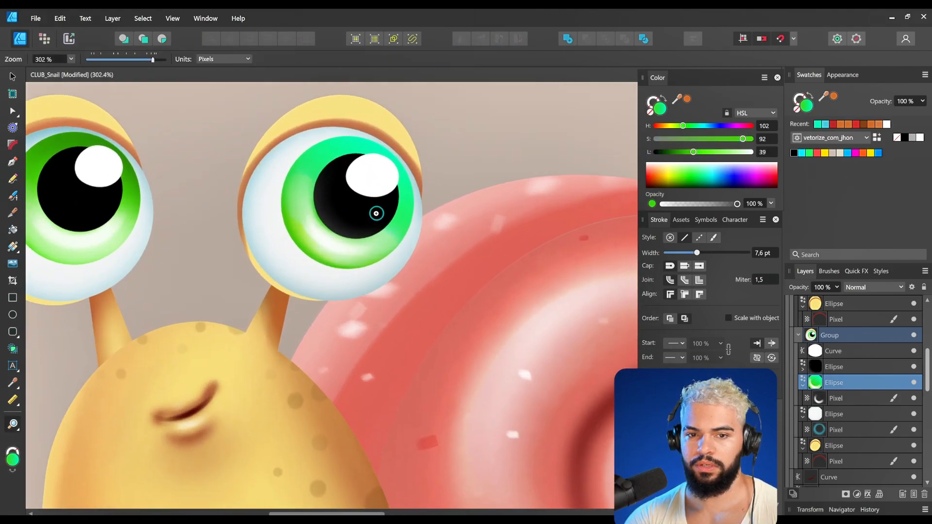
left_click_drag(325, 250, 316, 244)
scroll(597, 168, "left", 2)
mouse_move(698, 133)
left_mouse_down()
mouse_move(704, 130)
mouse_move(685, 152)
mouse_move(697, 154)
mouse_move(688, 126)
mouse_move(687, 152)
mouse_move(685, 127)
left_mouse_up()
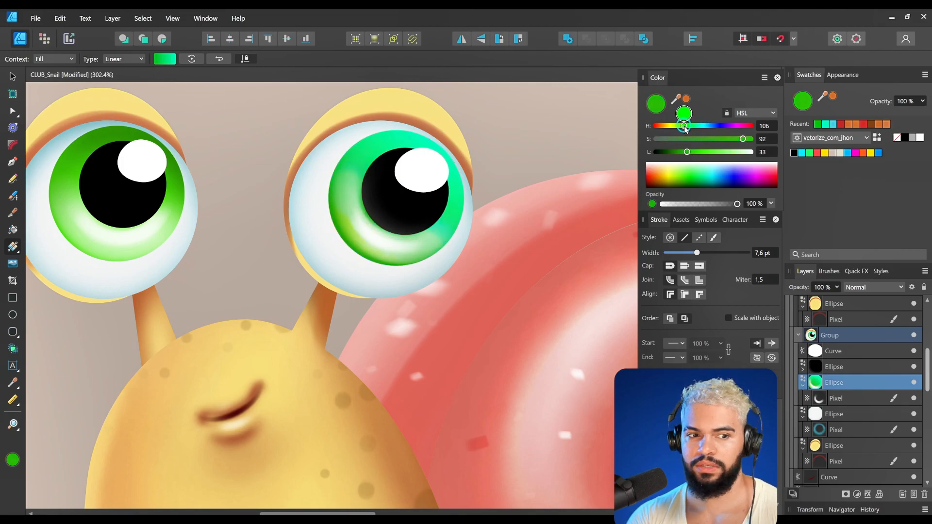
- Select the right iris's pixel shading layer and set its blend mode to Lighter Color
key("z")
left_click_drag(387, 201, 391, 277)
key("v")
double_click(385, 253)
left_click_drag(389, 282, 382, 301)
scroll(393, 279, "down", 1)
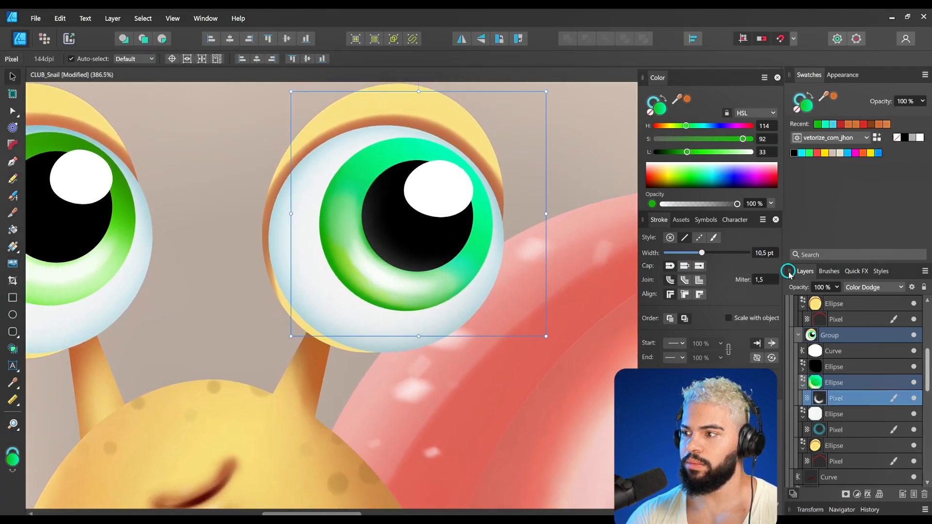
left_click(873, 287)
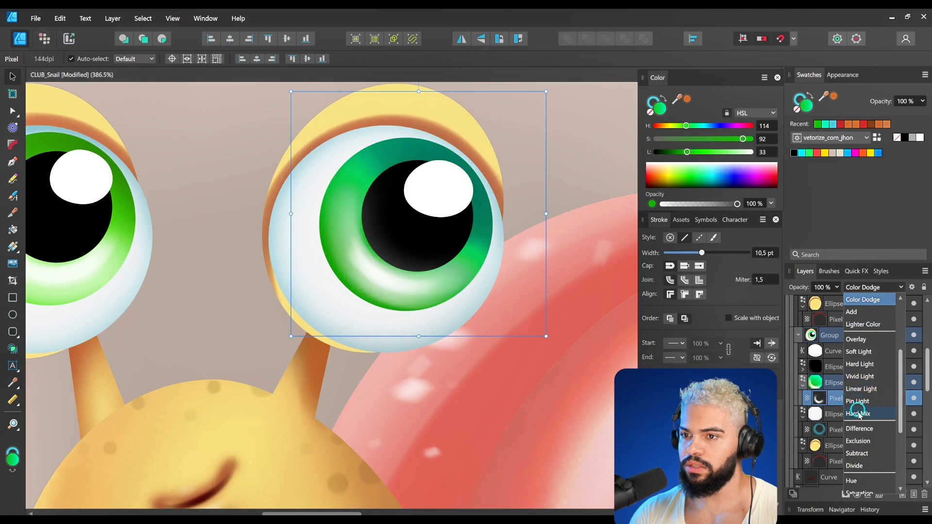
left_click(870, 326)
key("z")
left_click_drag(465, 221, 114, 360)
left_click_drag(451, 238, 379, 267)
left_click_drag(430, 225, 514, 240)
- Select the left iris's pixel shading layer and give it the Lighter Color blend mode
key("v")
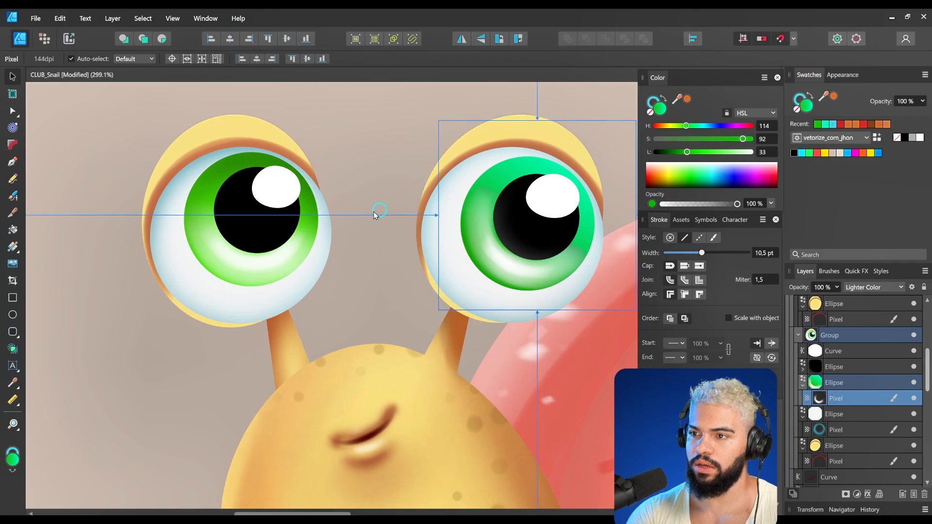
scroll(302, 261, "left", 2)
left_click(303, 262)
key("z")
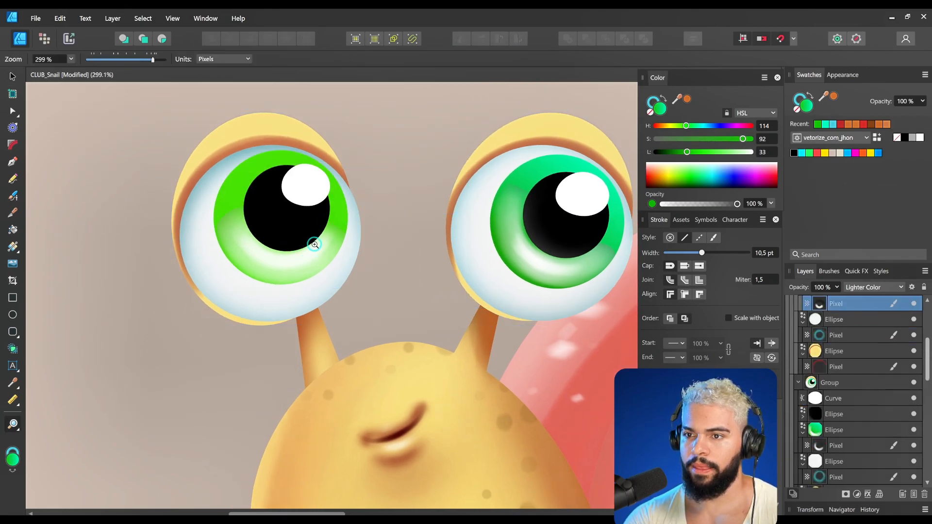
left_click_drag(301, 226, 336, 237)
key("v")
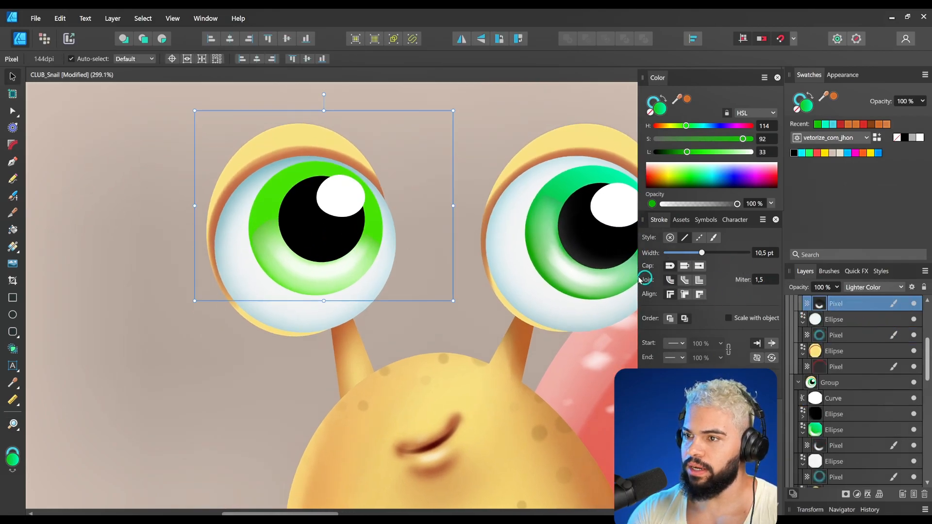
- Copy the right iris's gradient fill onto the left eye's green iris ellipse
left_click(566, 196)
left_click(831, 430)
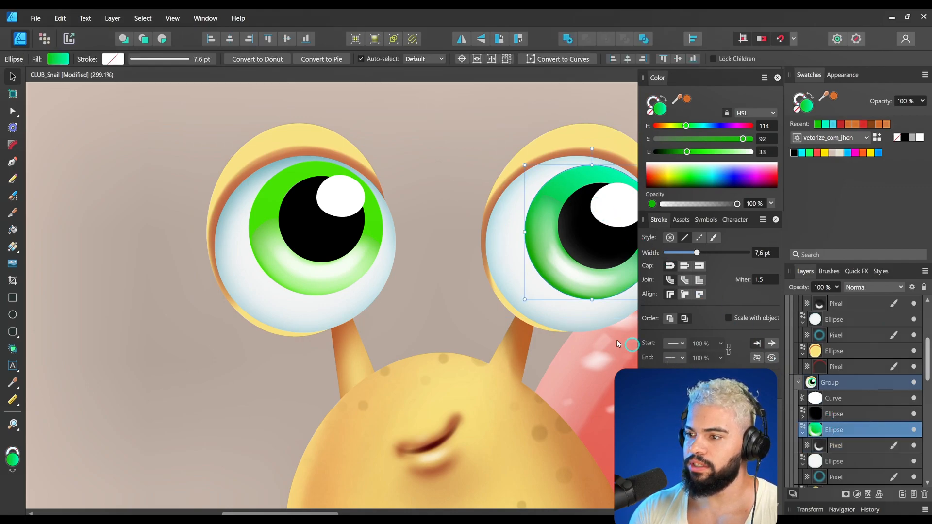
scroll(328, 202, "up", 2)
left_click(389, 245)
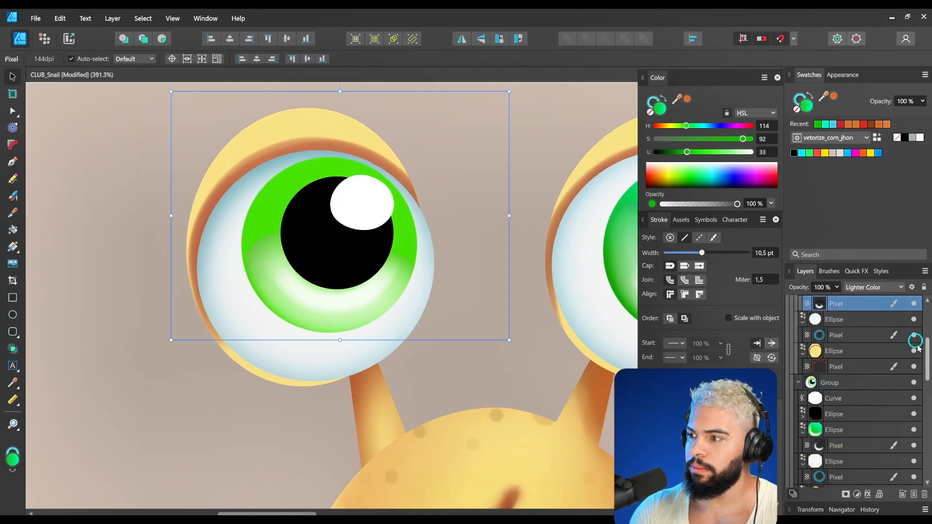
scroll(928, 340, "up", 2)
left_click(863, 339)
key("z")
scroll(364, 197, "up", 2)
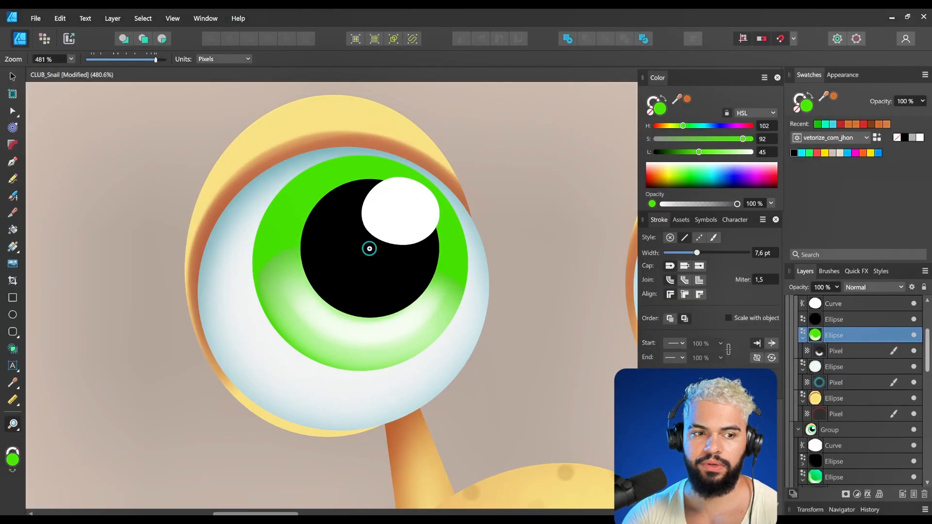
left_click_drag(369, 247, 396, 254)
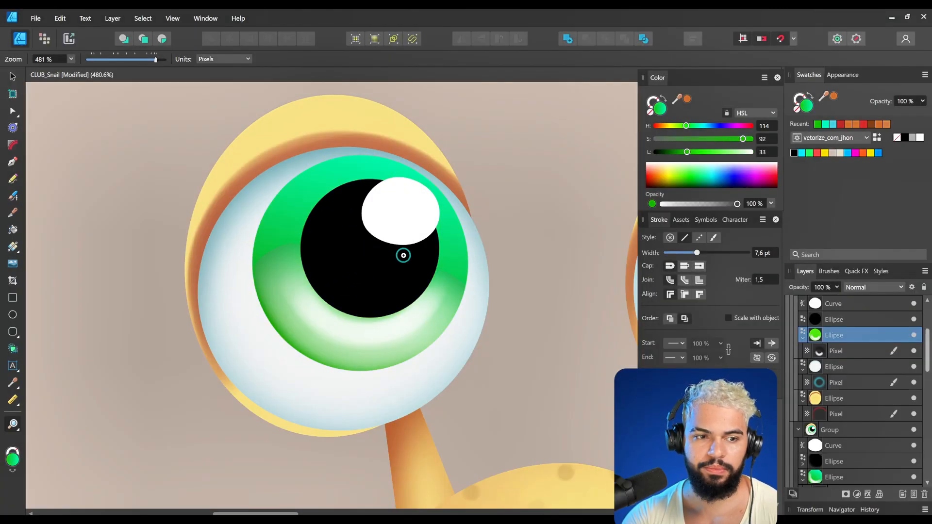
scroll(374, 233, "down", 3)
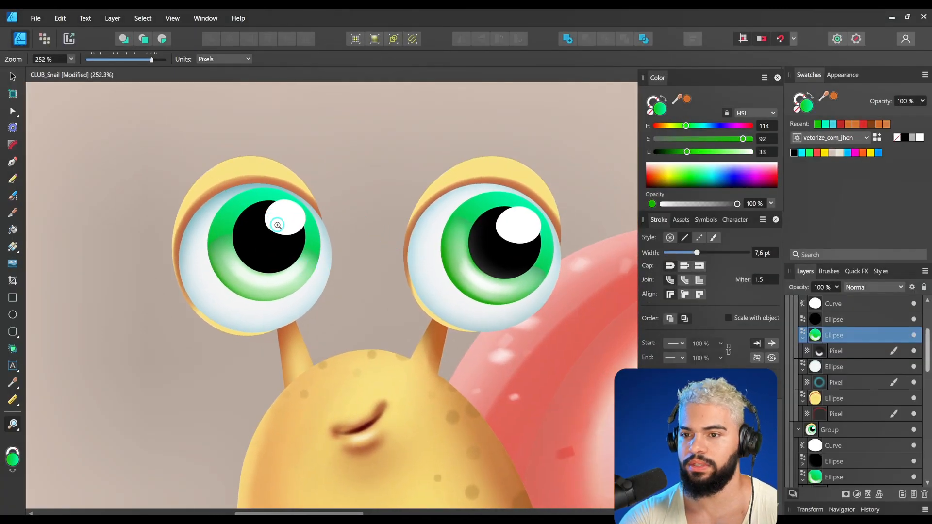
- Rotate the left iris's pixel shading layer clockwise by about 17 degrees to match the right eye's glow
key("v")
left_click(260, 214)
left_click_drag(270, 132, 296, 145)
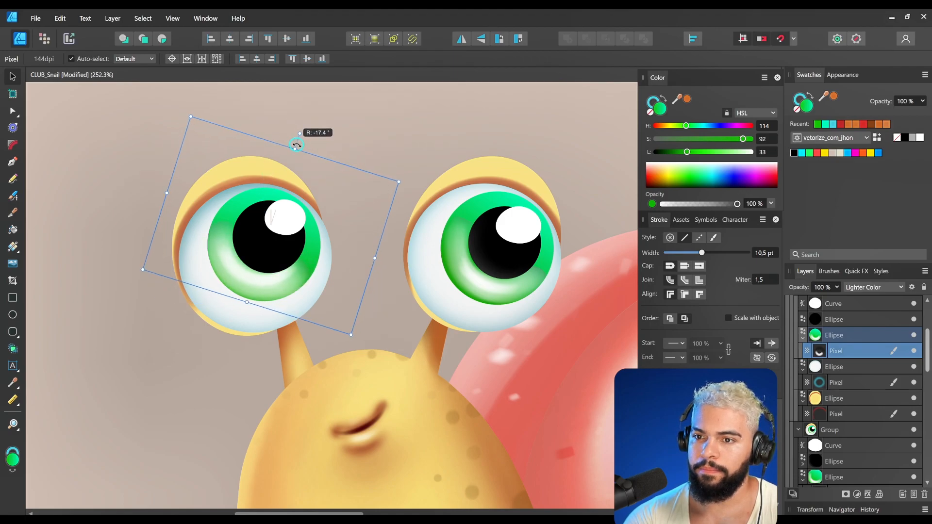
left_click_drag(296, 218, 298, 221)
key("z")
left_click_drag(446, 303, 377, 282)
left_click(331, 218)
left_click_drag(320, 217, 375, 237)
left_click_drag(375, 237, 474, 256)
left_click_drag(211, 229, 427, 228)
- Add a new pixel layer inside the left iris and choose the jhon.CANDY-MASTER vector brush
key("ctrl+shift+n")
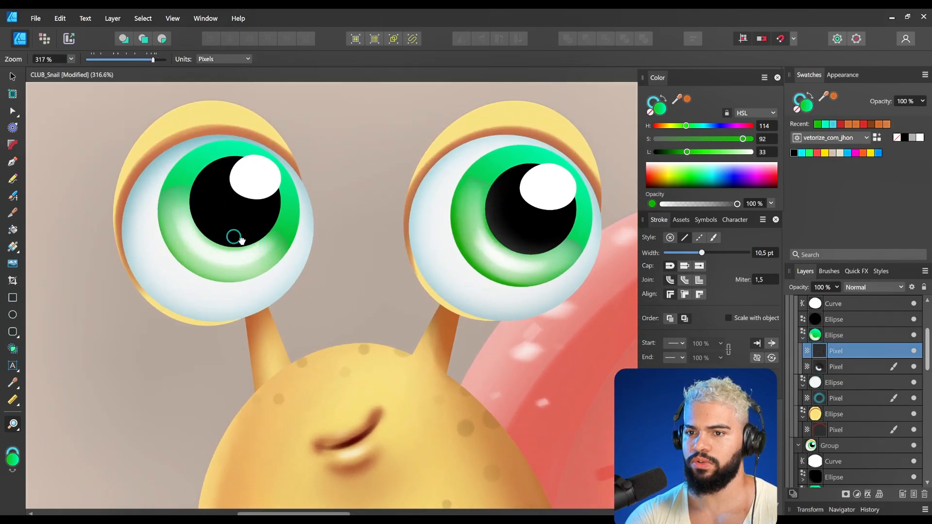
left_click_drag(234, 237, 293, 253)
key("b")
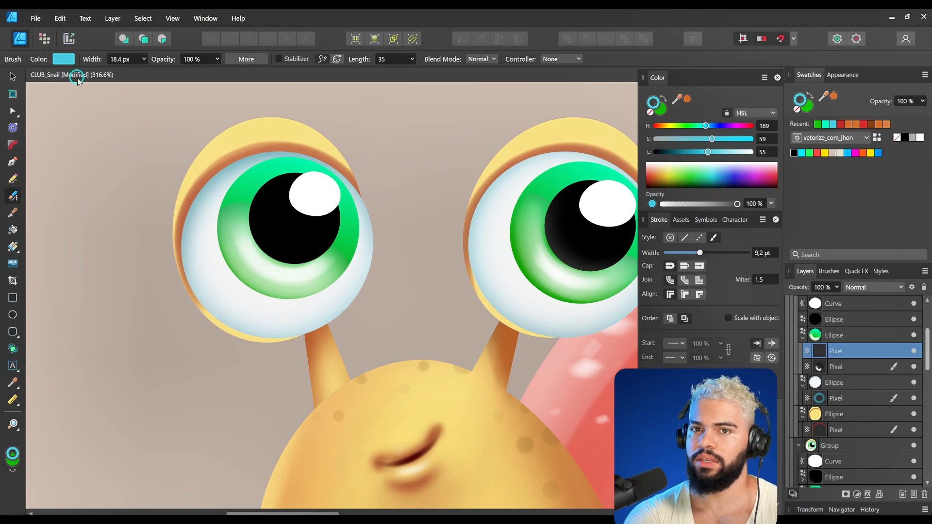
left_click_drag(240, 228, 299, 277)
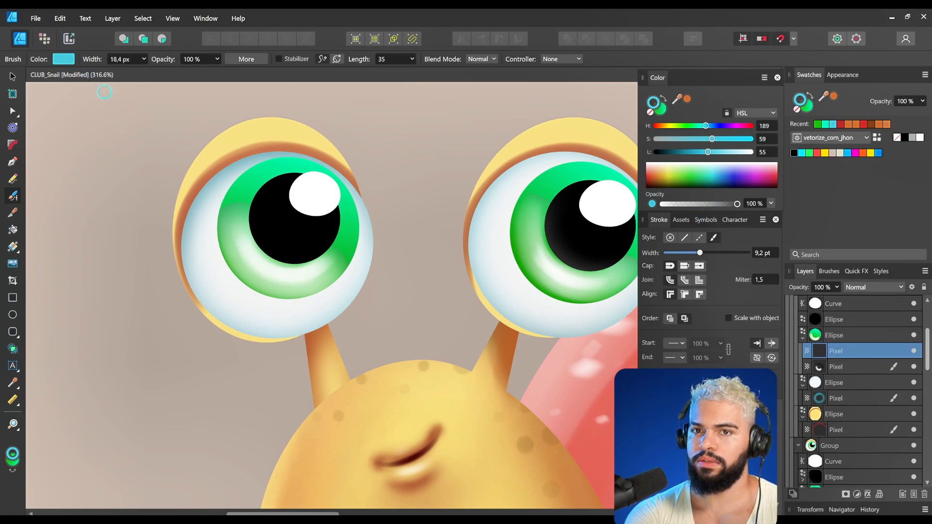
left_click(829, 271)
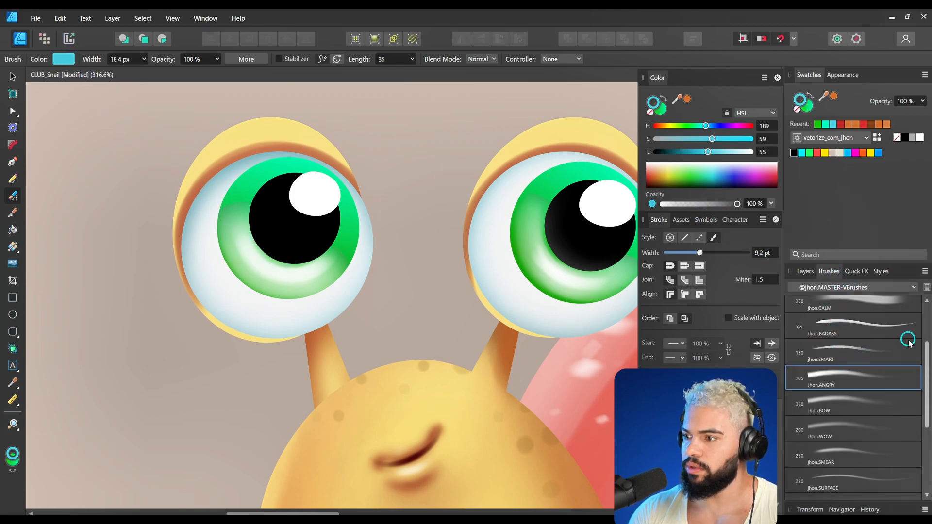
scroll(906, 342, "up", 3)
left_click(871, 375)
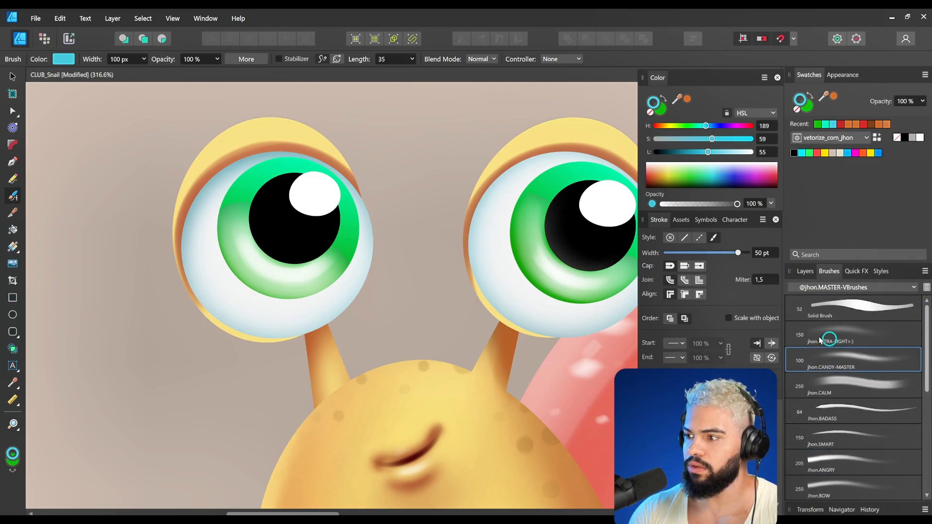
left_click(205, 225)
- Set the vector brush colour to a saturated yellow with hue 58 and saturation 100
key("c")
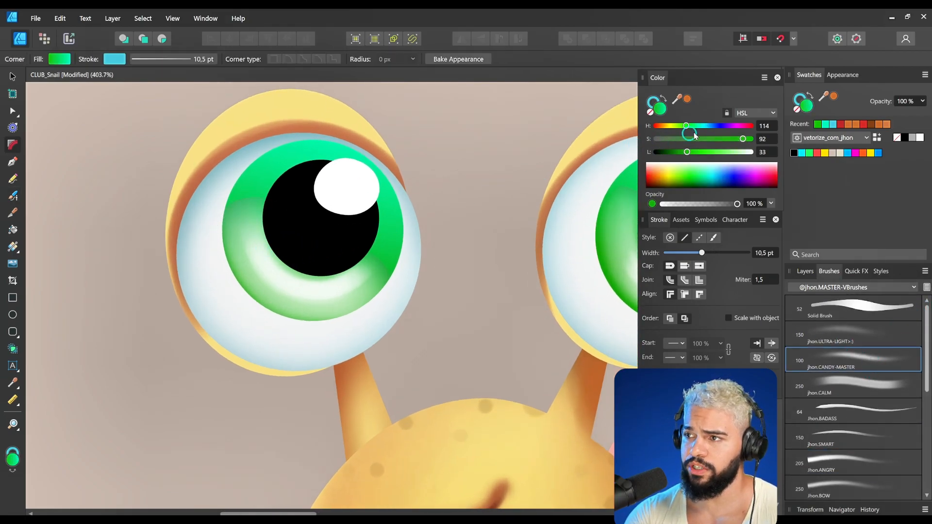
key("b")
left_click_drag(675, 126, 671, 127)
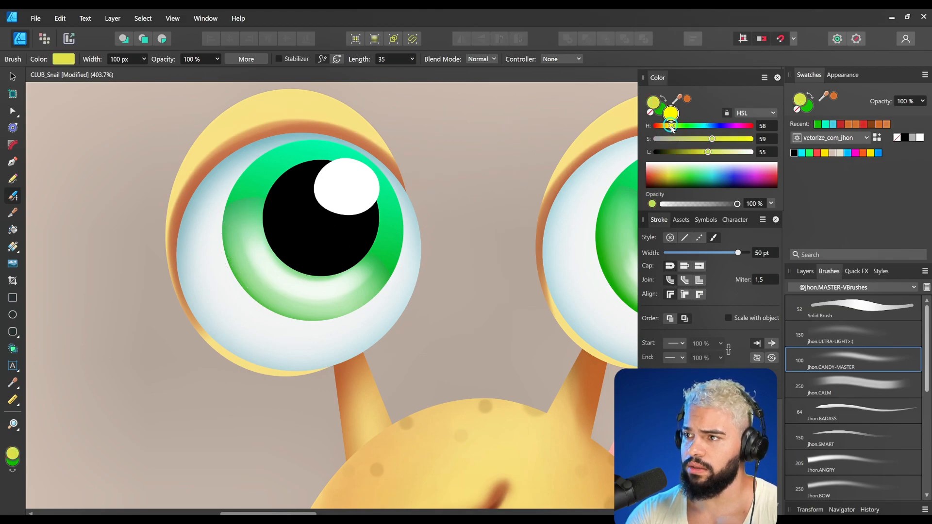
left_click_drag(731, 141, 750, 139)
- Raise the yellow's lightness to 64 and paint a curved stroke around the lower-left part of the left iris
left_click_drag(275, 233, 102, 268)
left_click_drag(249, 259, 262, 281)
key("ctrl+z")
left_click_drag(260, 244, 288, 239)
left_click_drag(713, 157, 717, 154)
mouse_move(273, 183)
left_mouse_down()
mouse_move(241, 216)
mouse_move(354, 287)
mouse_move(369, 272)
left_mouse_up()
key("ctrl+z")
mouse_move(257, 206)
left_mouse_down()
mouse_move(261, 181)
mouse_move(249, 236)
mouse_move(302, 289)
mouse_move(369, 278)
left_mouse_up()
- Set the yellow curve's blend mode to Color Burn and its stroke width to 31.1 pt
key("v")
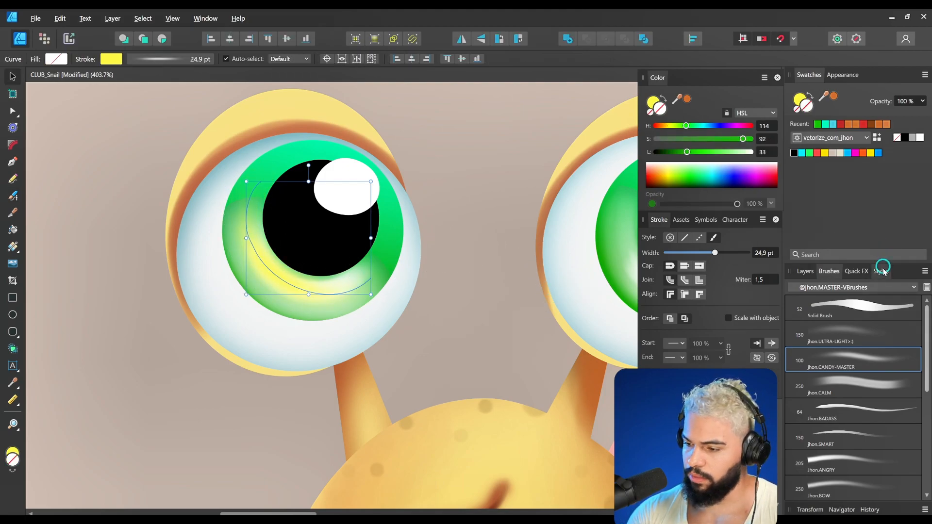
left_click(810, 271)
left_click(872, 287)
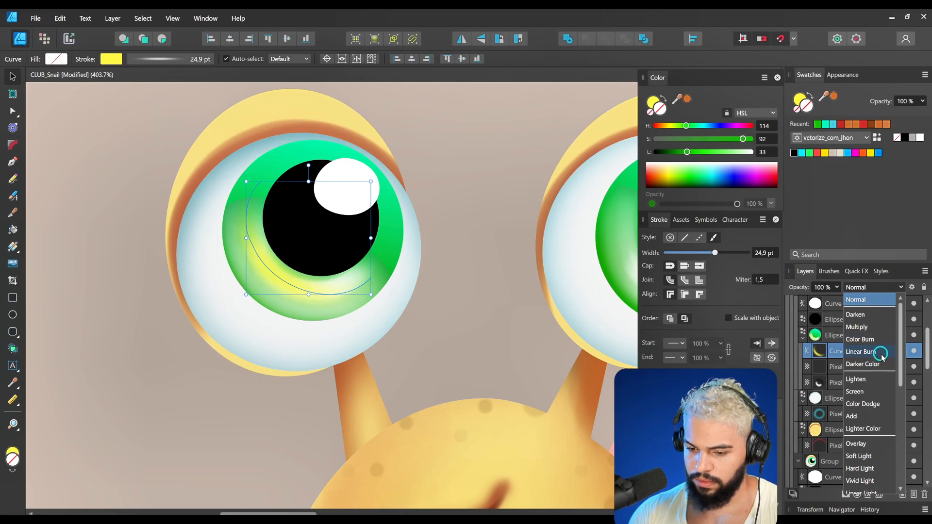
left_click(860, 339)
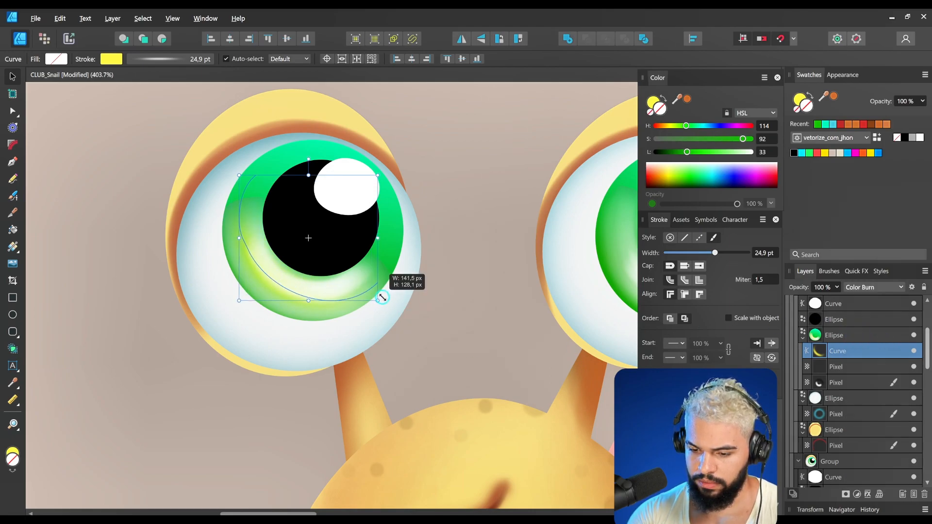
left_click_drag(715, 253, 720, 256)
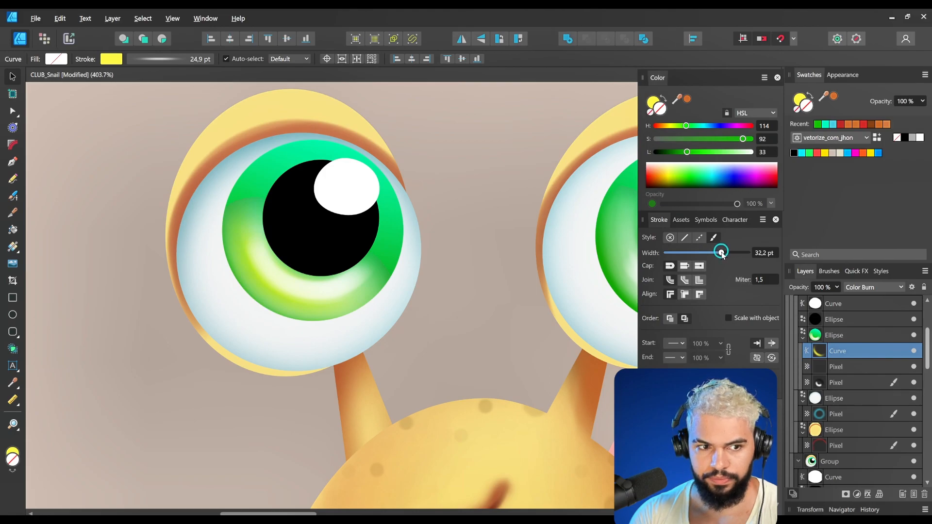
- Select the right iris's shading layer and paint a matching yellow curved stroke around the iris's lower-left part
left_click_drag(371, 274, 282, 272)
left_click_drag(410, 263, 360, 244)
mouse_move(475, 245)
left_mouse_down()
mouse_move(410, 249)
mouse_move(445, 211)
mouse_move(418, 264)
mouse_move(419, 250)
mouse_move(370, 231)
left_mouse_up()
left_click(405, 253, "ctrl")
left_click(372, 242, "ctrl")
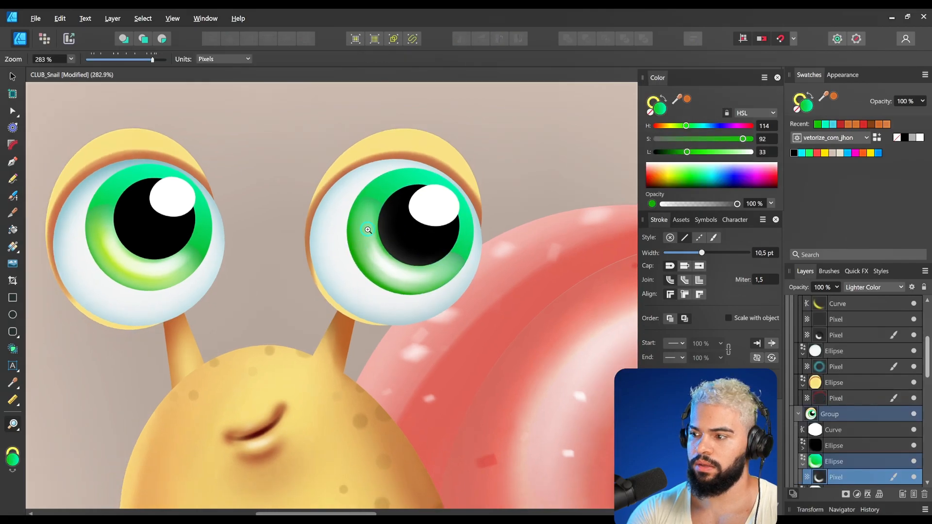
key("b")
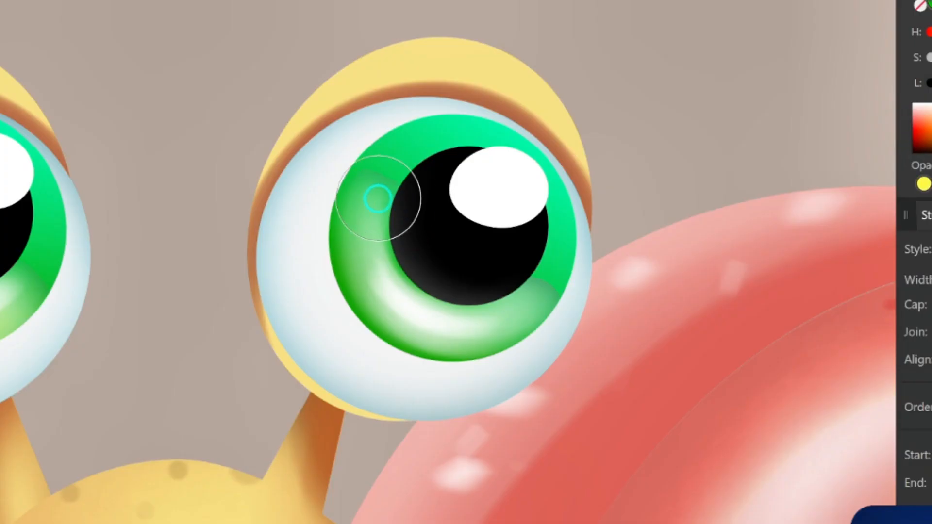
mouse_move(386, 158)
left_mouse_down()
mouse_move(362, 200)
mouse_move(380, 285)
mouse_move(479, 321)
left_mouse_up()
key("ctrl+z")
mouse_move(388, 163)
left_mouse_down()
mouse_move(367, 214)
mouse_move(397, 305)
mouse_move(504, 313)
mouse_move(557, 262)
mouse_move(437, 286)
left_mouse_up()
mouse_move(408, 297)
left_mouse_down()
mouse_move(426, 281)
mouse_move(607, 230)
left_mouse_up()
- Select the left iris's yellow curve and paint a second yellow stroke over it along the lower ring
key("v")
mouse_move(169, 188)
left_mouse_down()
mouse_move(145, 222)
mouse_move(220, 245)
left_mouse_up()
left_click(145, 222, "ctrl")
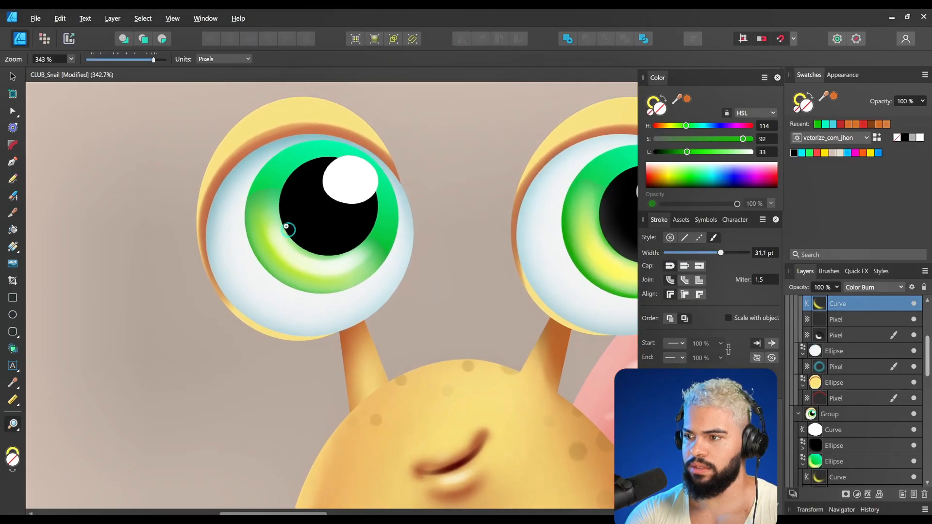
key("b")
mouse_move(269, 197)
left_mouse_down()
mouse_move(290, 255)
mouse_move(347, 257)
mouse_move(269, 214)
mouse_move(303, 262)
mouse_move(360, 252)
left_mouse_up()
key("ctrl+z")
key("ctrl+z")
left_click_drag(267, 179, 272, 236)
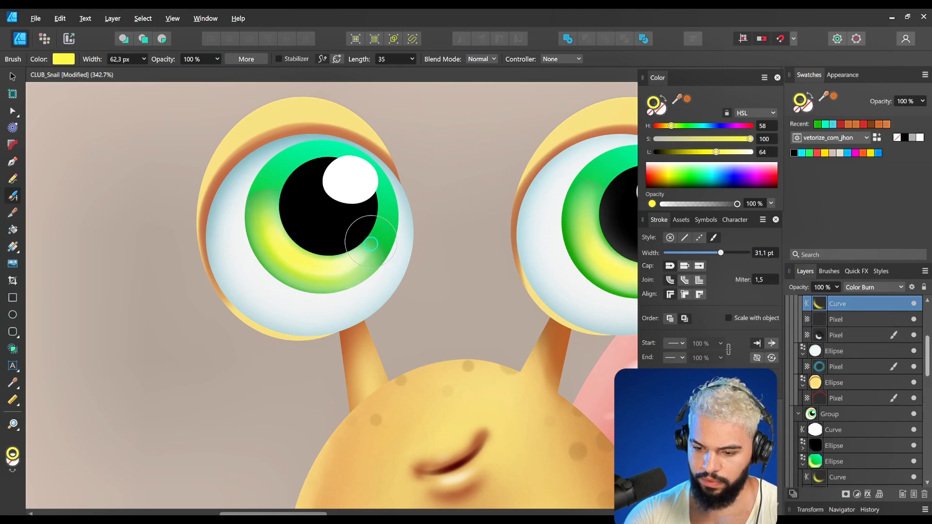
left_click_drag(371, 244, 373, 241)
- Select the right eye's yellow eyelid ellipse and switch to the Pixel persona
key("z")
left_click_drag(386, 236, 264, 321)
left_click_drag(609, 276, 375, 218)
left_click_drag(477, 225, 446, 205)
left_click_drag(362, 151, 450, 163)
key("v")
left_click(462, 160)
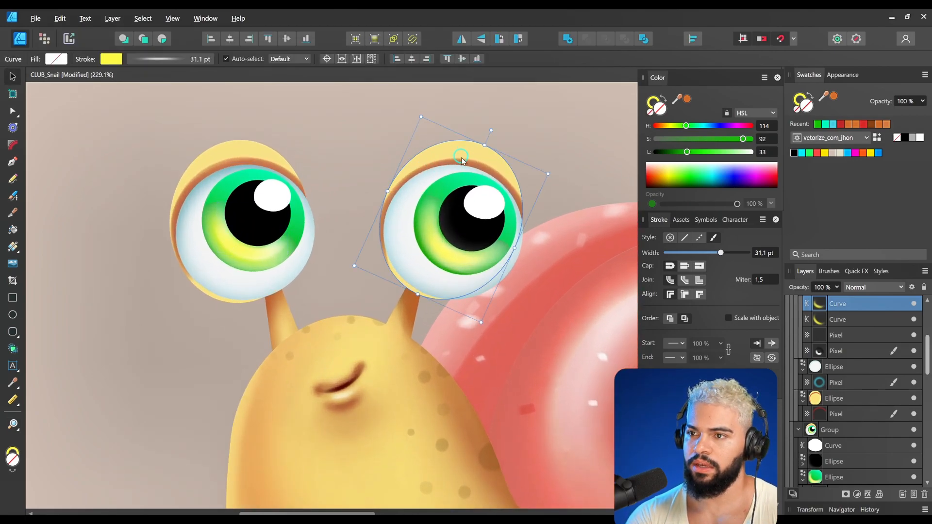
left_click(47, 39)
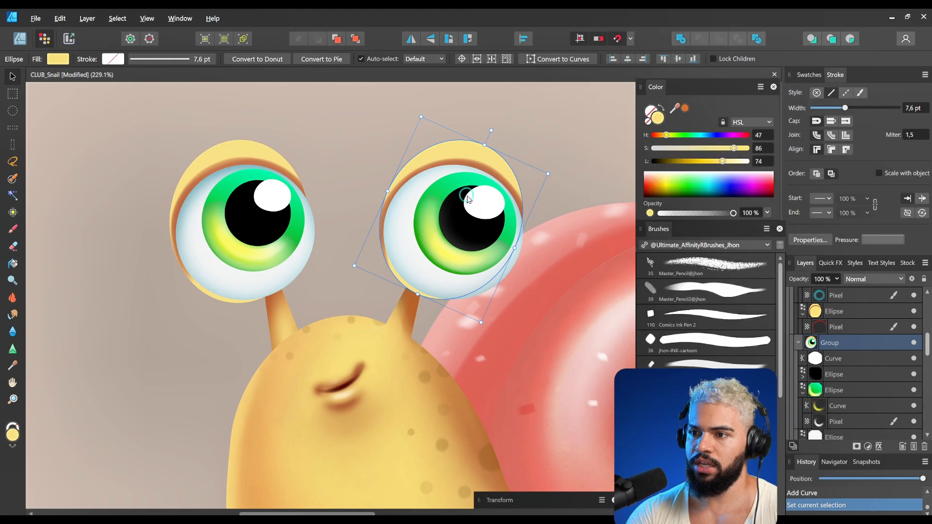
- Reduce the paint brush size and sample the brown shading colour on the right eyelid as the brush colour
key("z")
left_click_drag(493, 153, 570, 151)
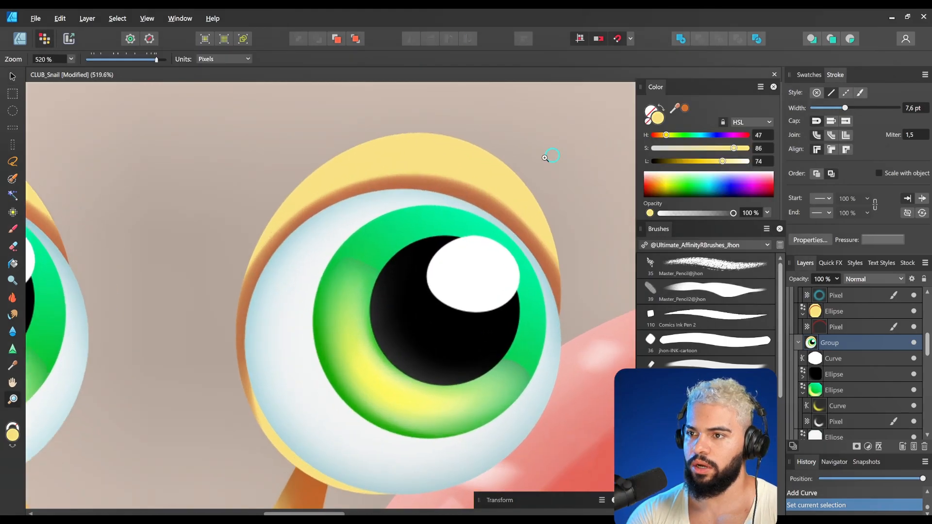
left_click_drag(483, 201, 452, 202)
key("b")
left_click_drag(495, 226, 469, 226)
key("bracketleft")
key("bracketleft")
key("bracketleft")
key("bracketleft")
left_click(493, 272, "alt")
- Try shading the outer edge of the right eyelid with a smaller brown brush
key("z")
mouse_move(493, 269)
left_mouse_down()
mouse_move(400, 273)
mouse_move(482, 278)
left_mouse_up()
key("b")
key("bracketleft")
key("bracketleft")
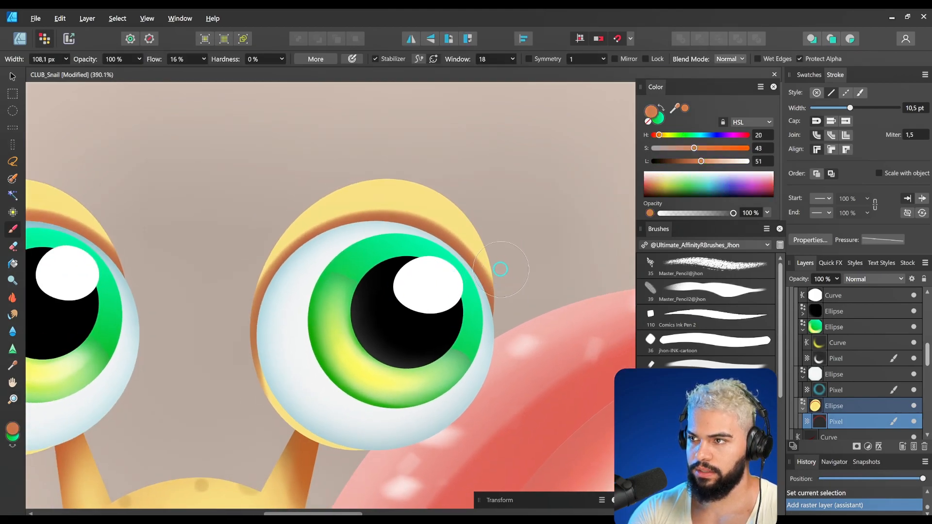
key("ctrl+z")
key("ctrl+z")
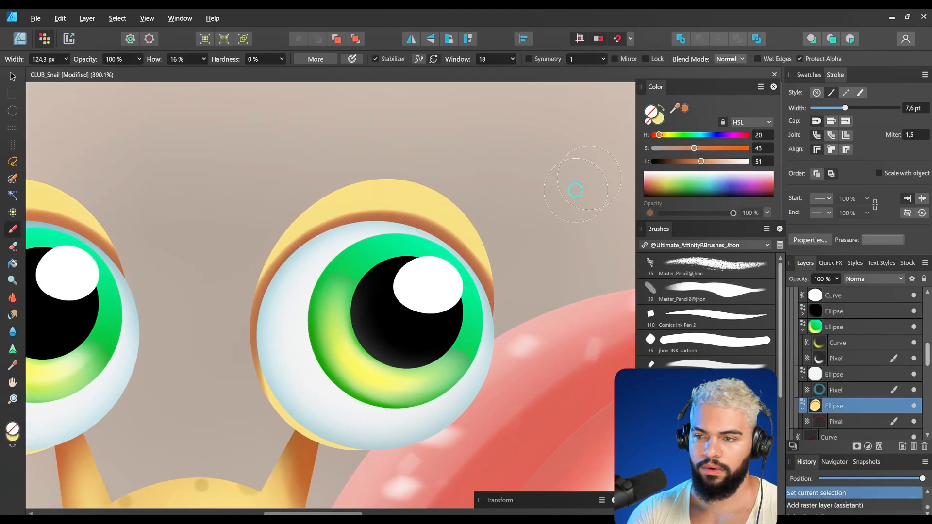
- Enlarge the brush and paint brown shading strokes along the outer edge of the right eyelid
key("bracketright")
key("bracketright")
mouse_move(503, 286)
left_mouse_down()
mouse_move(549, 272)
mouse_move(514, 187)
mouse_move(433, 130)
left_mouse_up()
mouse_move(554, 290)
left_mouse_down()
mouse_move(554, 267)
mouse_move(434, 128)
left_mouse_up()
key("bracketleft")
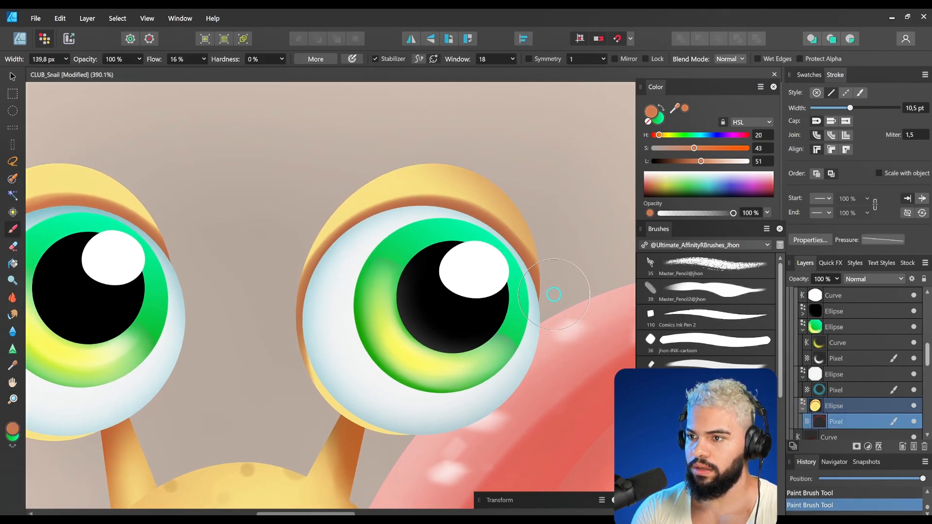
- Extend the brown shading along the right eyelid's side and over its upper edge with a 101 px brush
left_click_drag(521, 199, 528, 284)
left_click_drag(459, 151, 342, 197)
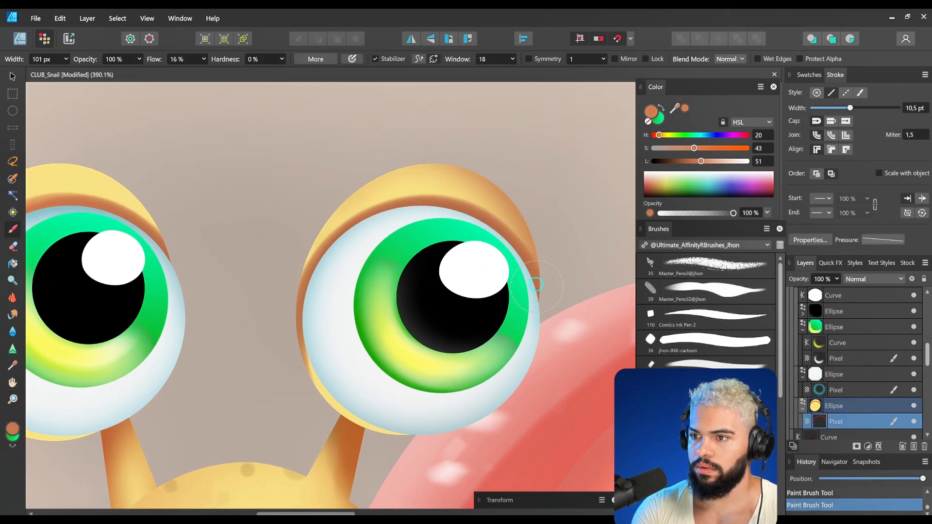
mouse_move(464, 162)
left_mouse_down()
mouse_move(282, 271)
mouse_move(459, 167)
mouse_move(271, 322)
left_mouse_up()
key("space")
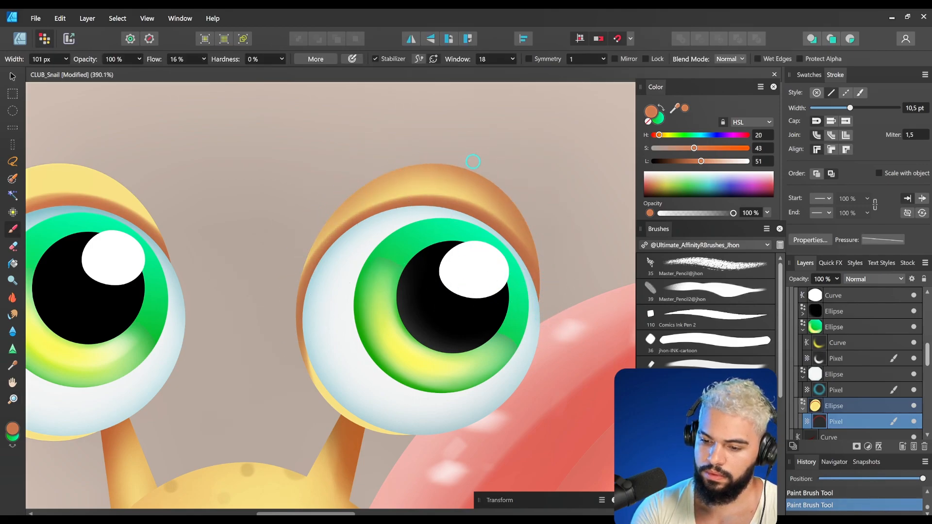
left_click_drag(469, 159, 378, 167)
left_click_drag(325, 341, 515, 350)
left_click_drag(420, 222, 518, 189)
- Select the left eyelid ellipse and shade its outer edge with the brown paint brush
key("v")
left_click(354, 160)
key("space")
mouse_move(446, 215)
left_mouse_down()
mouse_move(475, 236)
mouse_move(488, 264)
mouse_move(311, 317)
left_mouse_up()
key("b")
mouse_move(424, 181)
left_mouse_down()
mouse_move(311, 204)
mouse_move(255, 365)
left_mouse_up()
mouse_move(248, 303)
left_mouse_down()
mouse_move(501, 276)
mouse_move(291, 194)
mouse_move(260, 286)
left_mouse_up()
mouse_move(475, 291)
left_mouse_down()
mouse_move(439, 179)
mouse_move(267, 278)
left_mouse_up()
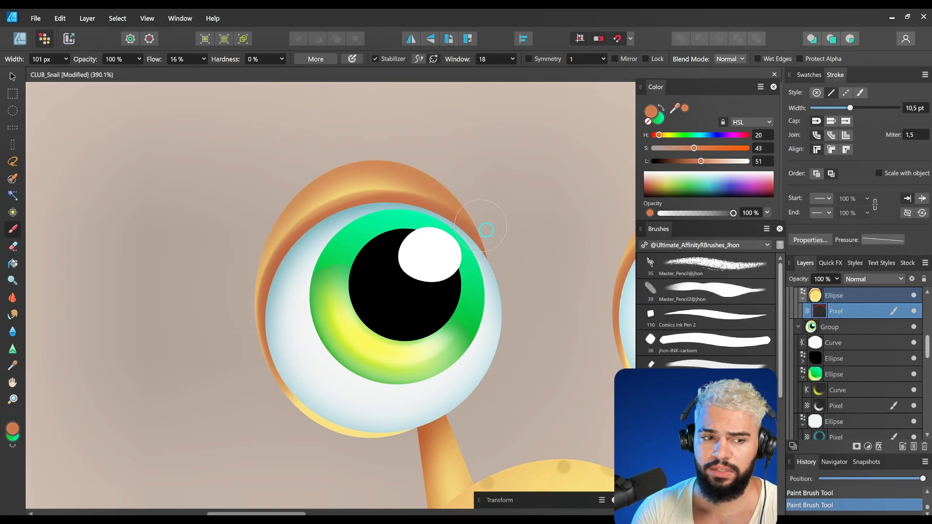
- Undo the last stroke on the left eyelid and repaint the brown shading along its outer edge
key("ctrl+z")
key("z")
left_click(389, 183)
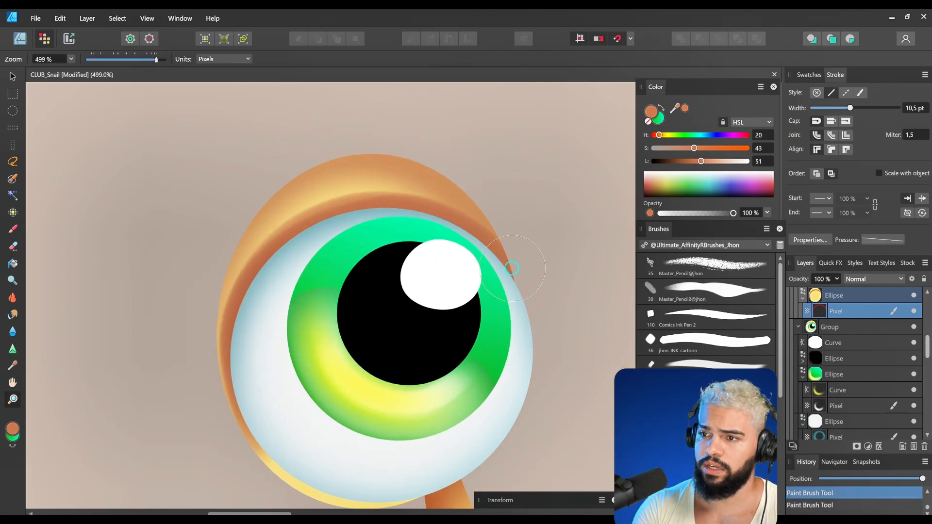
key("b")
left_click_drag(512, 271, 382, 139)
- Try erasing the brown shading along the middle of the left eyelid with a small, soft erase brush
key("e")
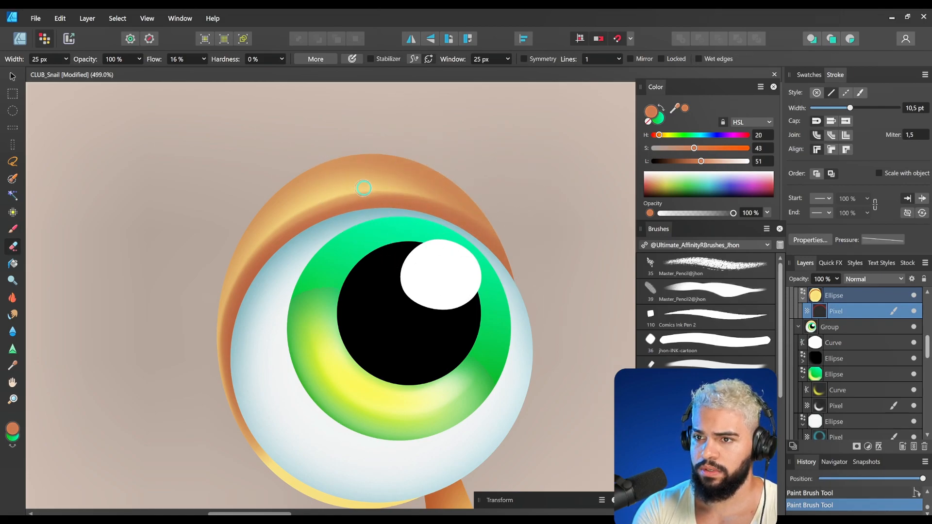
scroll(366, 188, "up", 3)
key("ctrl+z")
left_click_drag(357, 203, 197, 315)
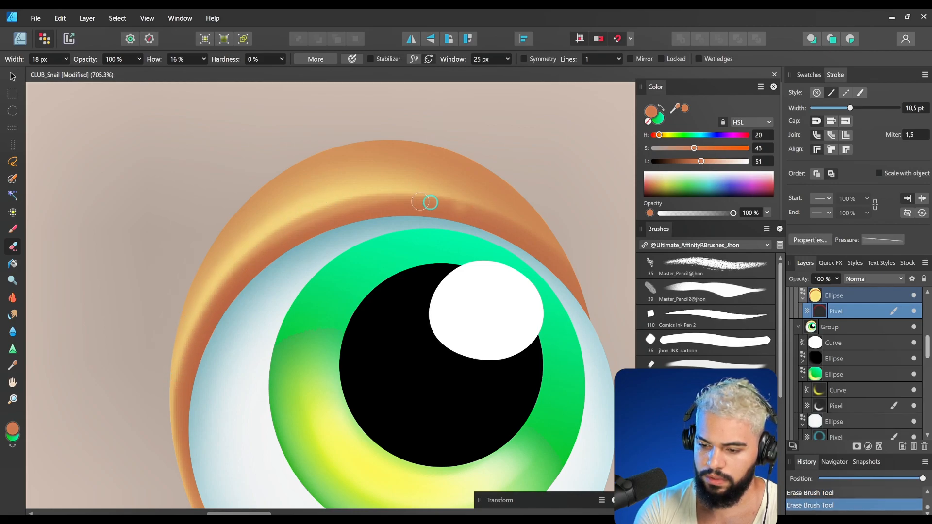
key("ctrl+z")
- Erase parts of the left eyelid's brown shading to bring back the yellow, finishing with a 32.1 px eraser at 5% flow
left_click_drag(479, 216, 369, 192)
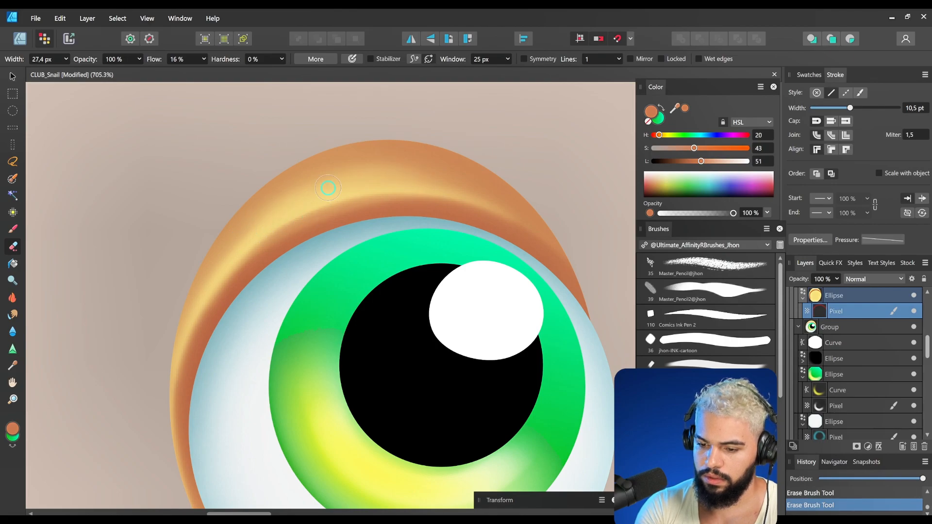
key("ctrl+space")
left_click_drag(272, 211, 131, 339)
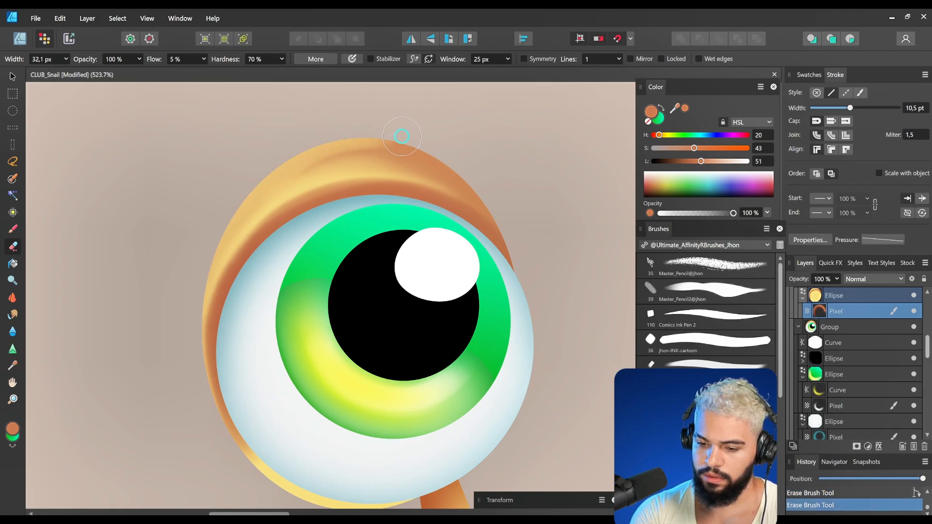
left_click_drag(195, 274, 239, 465)
left_click_drag(190, 311, 234, 448)
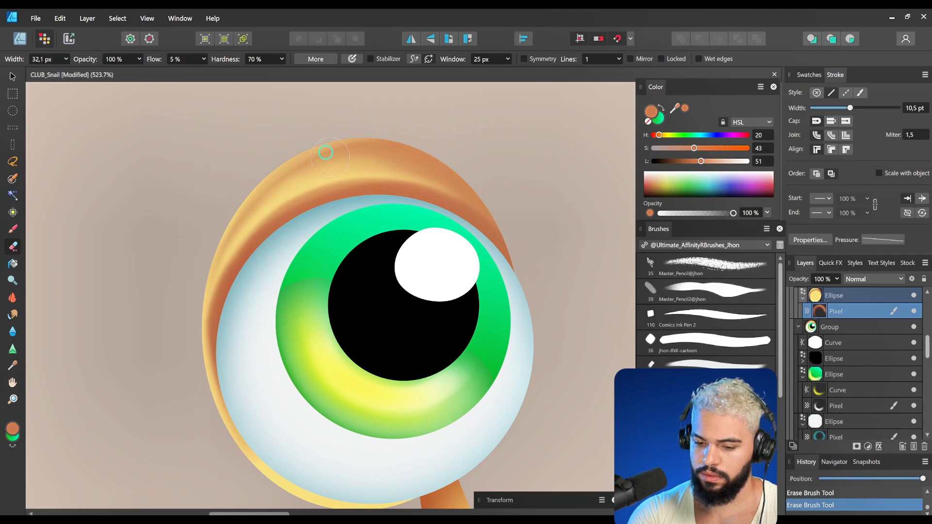
- Refine the left eyelid's highlight and soften the brown shading on the right eyelid with the Erase Brush
left_click_drag(304, 231, 285, 337)
left_click_drag(389, 273, 317, 267)
left_click_drag(490, 224, 381, 222)
mouse_move(403, 188)
left_mouse_down()
mouse_move(414, 193)
mouse_move(322, 247)
mouse_move(272, 257)
left_mouse_up()
key("e")
left_click_drag(427, 211, 447, 184)
left_click_drag(344, 204, 432, 171)
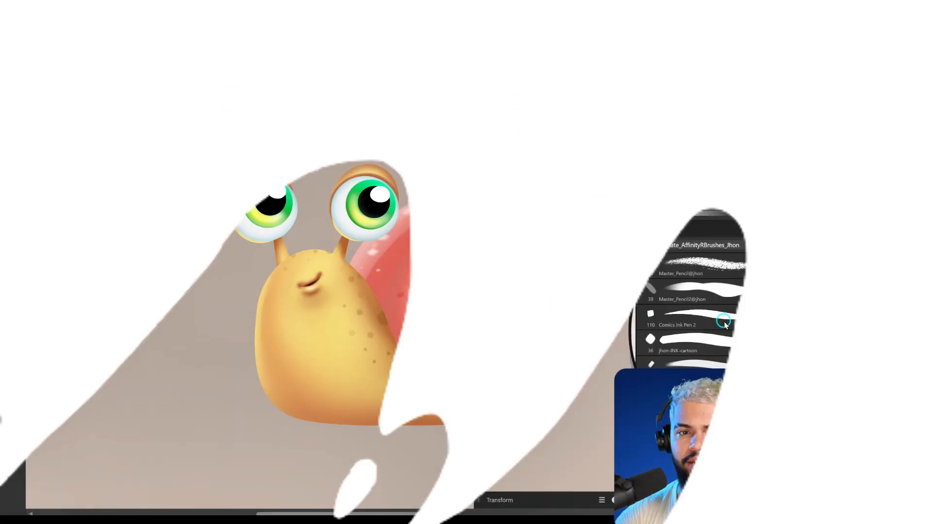
- Select the coloured snail group, draw a large circle around it in the Designer persona and place it behind the snail
key("z")
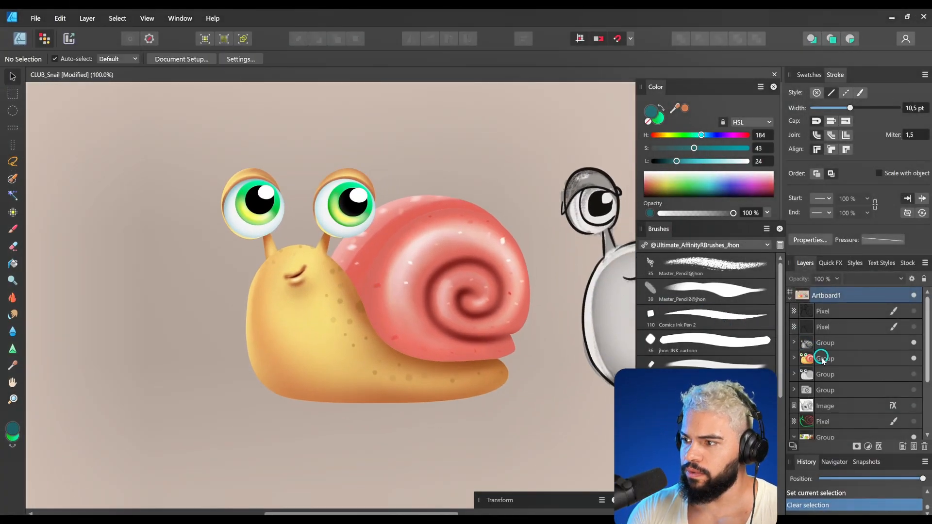
left_click(817, 358)
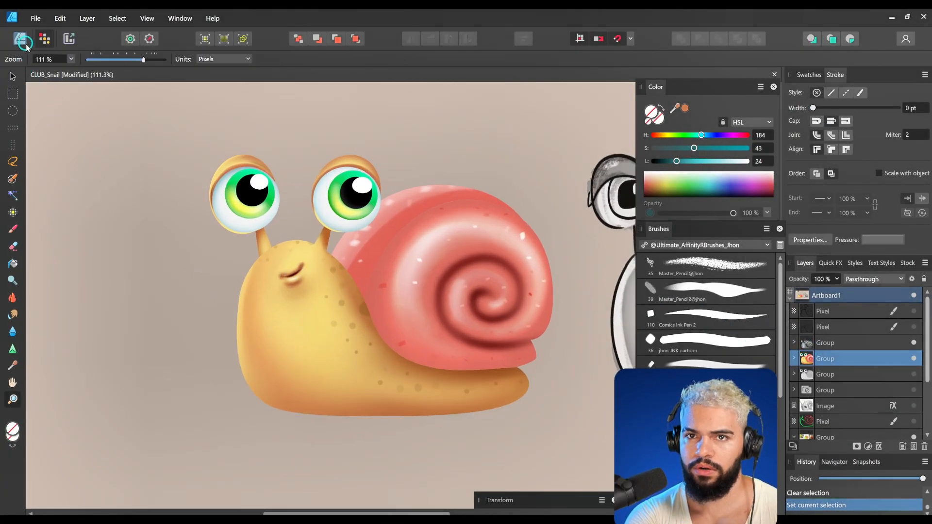
left_click(20, 39)
left_click(18, 314)
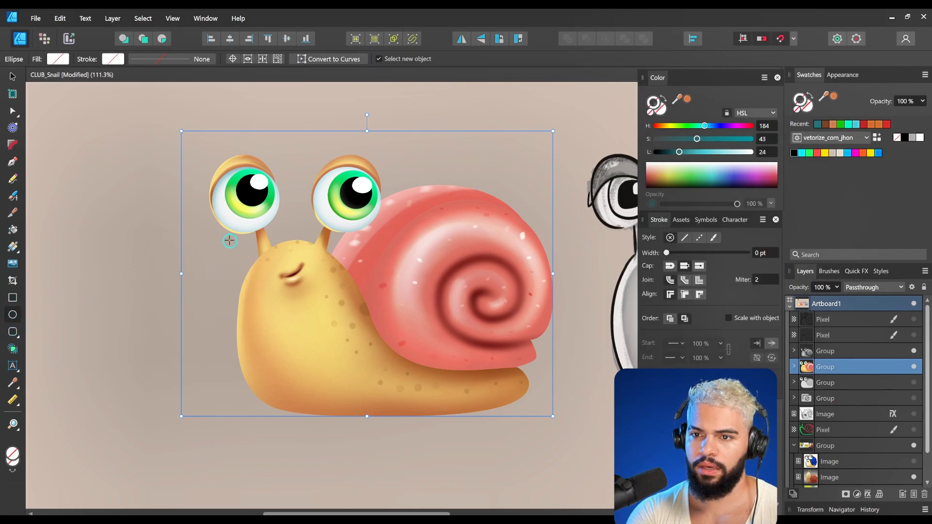
left_click_drag(173, 107, 583, 518)
key("ctrl+[")
- Fill the background circle with light blue (HSL 195, 92, 77) and remove its stroke
left_click(661, 111)
left_click(700, 126)
mouse_move(689, 151)
left_mouse_down()
mouse_move(729, 152)
mouse_move(709, 128)
left_mouse_up()
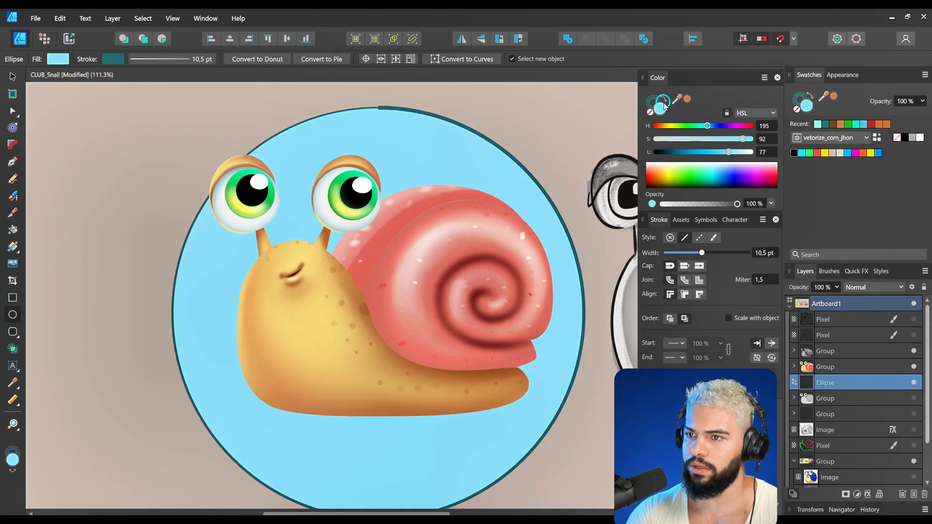
left_click(651, 101)
left_click(651, 112)
- Enlarge and reposition the circle behind the snail and set its fill to HSL 235, 92, 66
left_click_drag(584, 107, 628, 71)
key("v")
left_click_drag(532, 233, 516, 224)
left_click(664, 112)
left_click_drag(707, 126, 717, 126)
left_click_drag(729, 152, 718, 152)
scroll(391, 264, "up", 1)
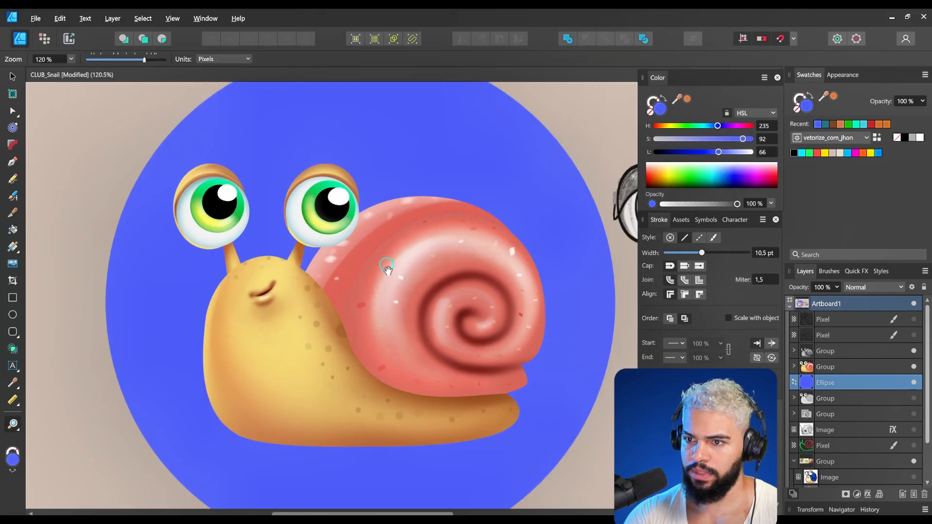
left_click_drag(391, 264, 412, 246)
- Duplicate the coloured snail group and give the copy a 4.8 pt black stroke aligned to the outside
left_click(832, 369)
key("ctrl+j")
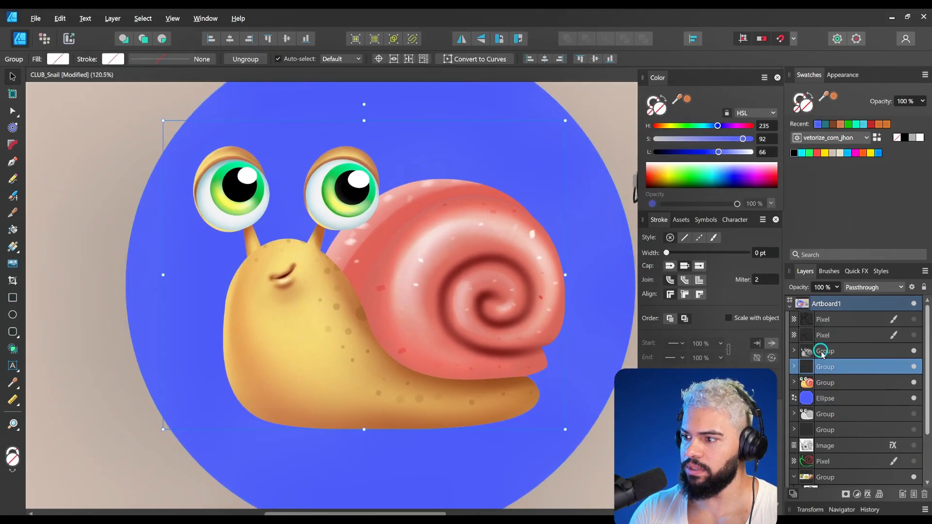
left_click_drag(687, 254, 692, 253)
key("ctrl+z")
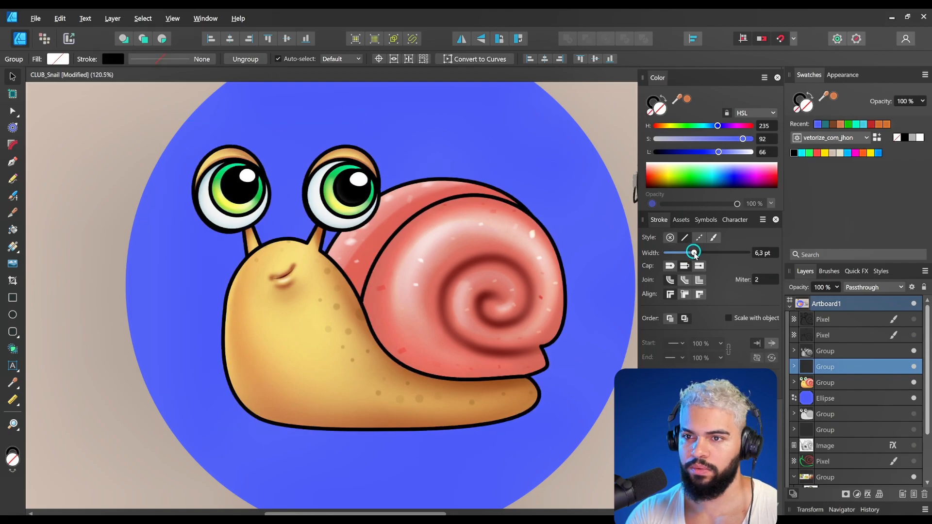
left_click(699, 294)
key("z")
left_click_drag(425, 278, 271, 308)
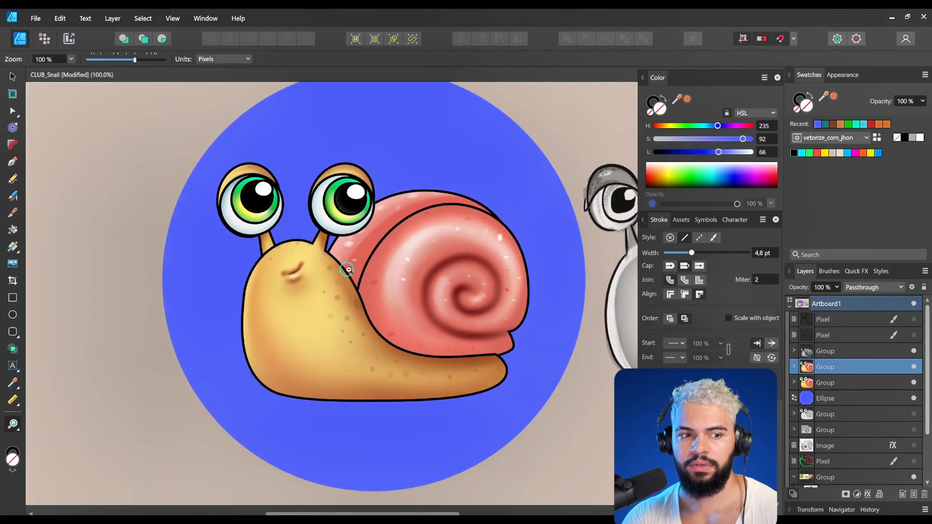
scroll(341, 265, "down", 1)
scroll(371, 262, "up", 1)
left_click_drag(476, 320, 449, 317)
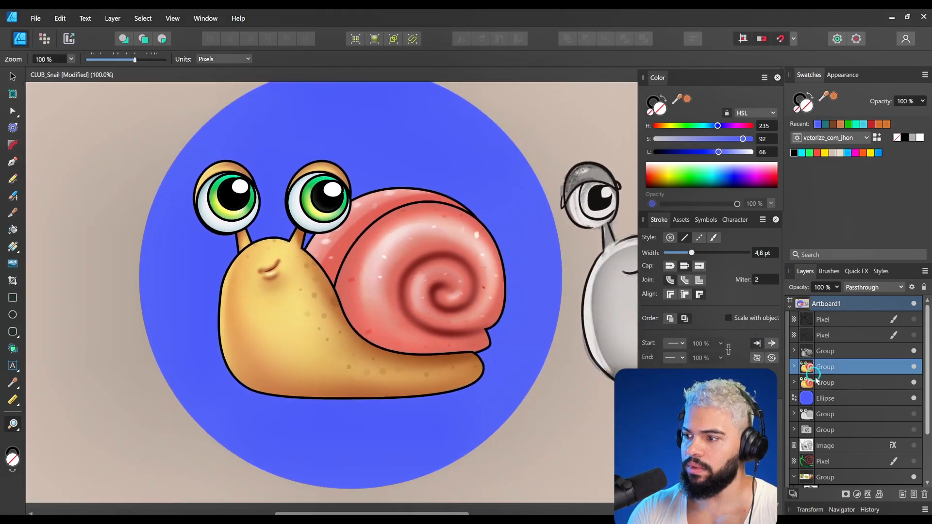
- Select the outlined snail together with the blue circle and move both to the right of the plain coloured snail
left_click(824, 383)
left_click(821, 399)
scroll(478, 325, "down", 1)
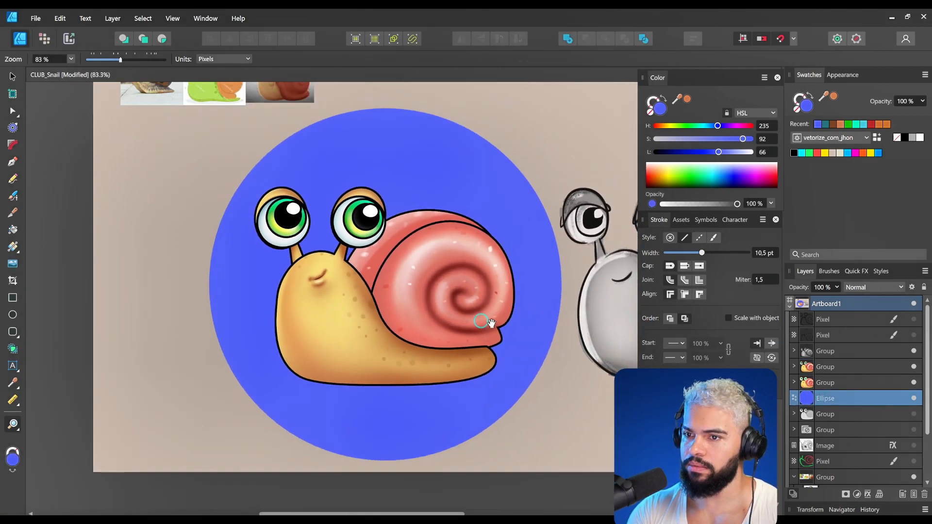
scroll(534, 309, "right", 1)
left_click(551, 309)
scroll(579, 315, "down", 1)
mouse_move(577, 312)
left_mouse_down()
mouse_move(538, 306)
mouse_move(147, 318)
mouse_move(239, 326)
left_mouse_up()
left_click(381, 305)
left_click(457, 272, "shift")
left_click_drag(391, 292, 554, 291)
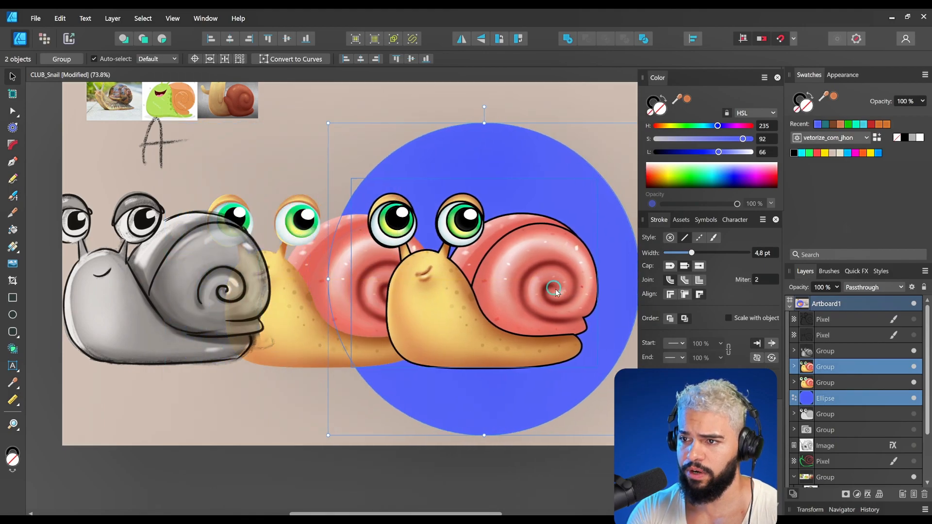
key("ctrl+z")
left_click_drag(430, 317, 611, 318)
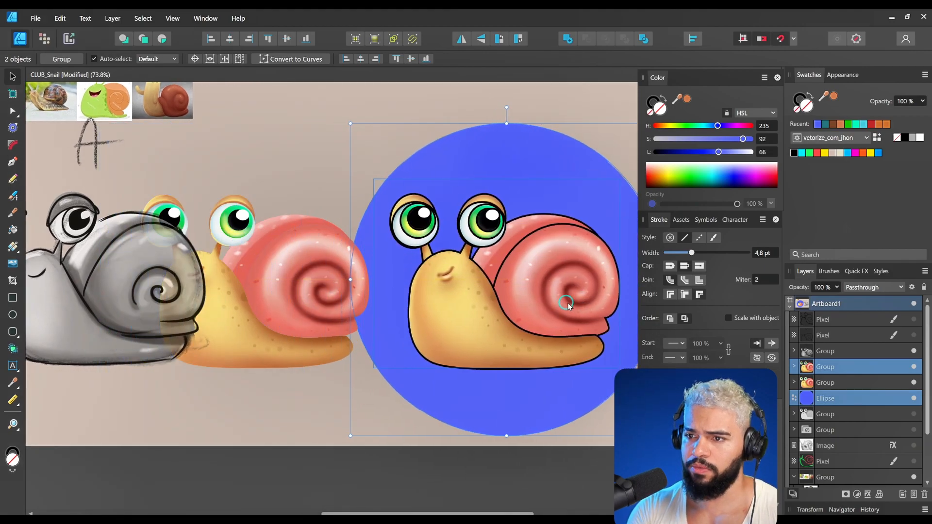
- Move the grayscale snail farther left and the outlined snail with its circle farther right to make room between them
scroll(505, 291, "down", 2)
left_click(166, 210)
left_click_drag(159, 251, 84, 260)
left_click_drag(625, 269, 677, 271)
left_click_drag(506, 271, 564, 285)
left_click(553, 296)
left_click(544, 248, "shift")
- Position the plain coloured snail midway between the grayscale snail and the blue circle
left_click(292, 302)
left_click_drag(255, 307, 305, 303)
left_click_drag(238, 300, 328, 295)
left_click_drag(176, 314, 123, 311)
left_click_drag(335, 298, 302, 296)
key("z")
left_click_drag(381, 285, 362, 285)
left_click_drag(448, 276, 423, 270)
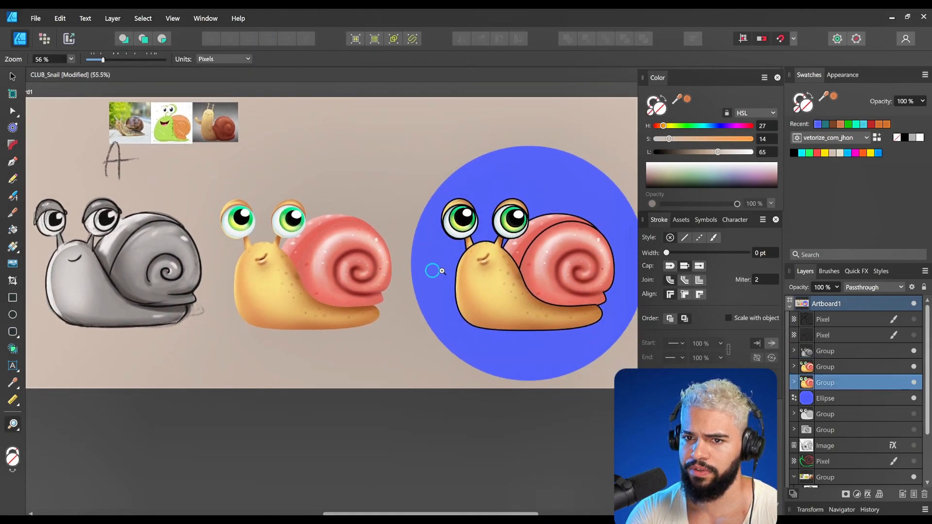
left_click_drag(208, 306, 239, 299)
left_click_drag(191, 280, 174, 278)
left_click_drag(326, 269, 312, 270)
- Select the outlined snail on the blue circle and remove its black stroke
key("z")
left_click_drag(444, 228, 505, 270)
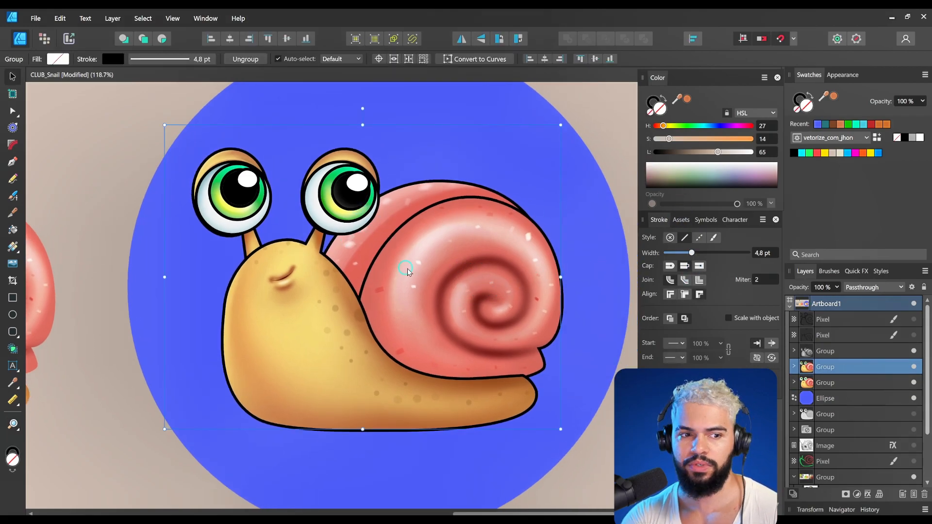
left_click(651, 103)
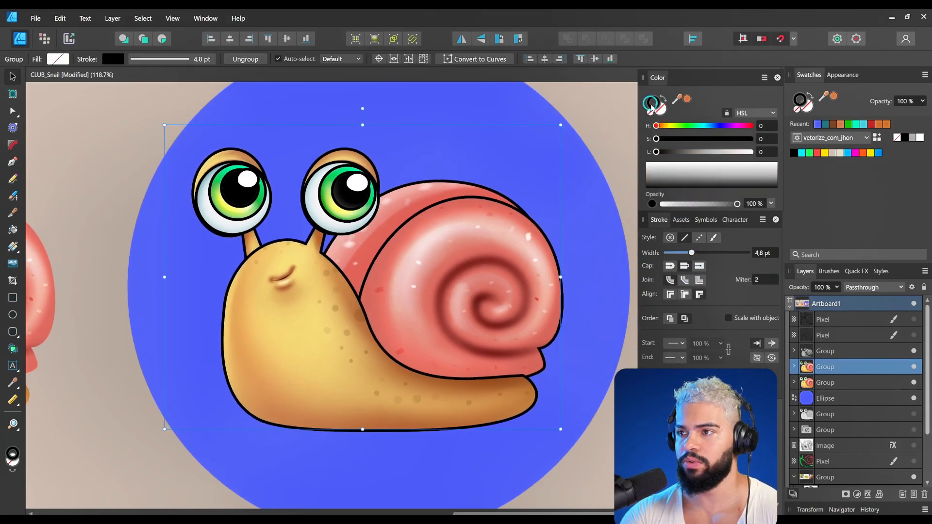
key("slash")
key("z")
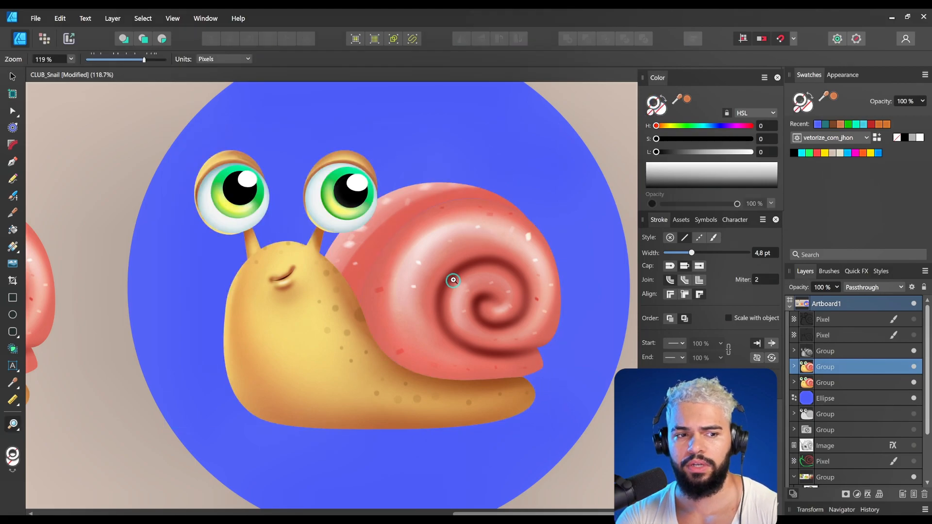
left_click_drag(499, 273, 485, 276)
- Add a white Outline layer effect aligned outside to the snail on the circle, with a radius of 27.4 px
key("ctrl+shift+f")
left_click_drag(498, 118, 722, 105)
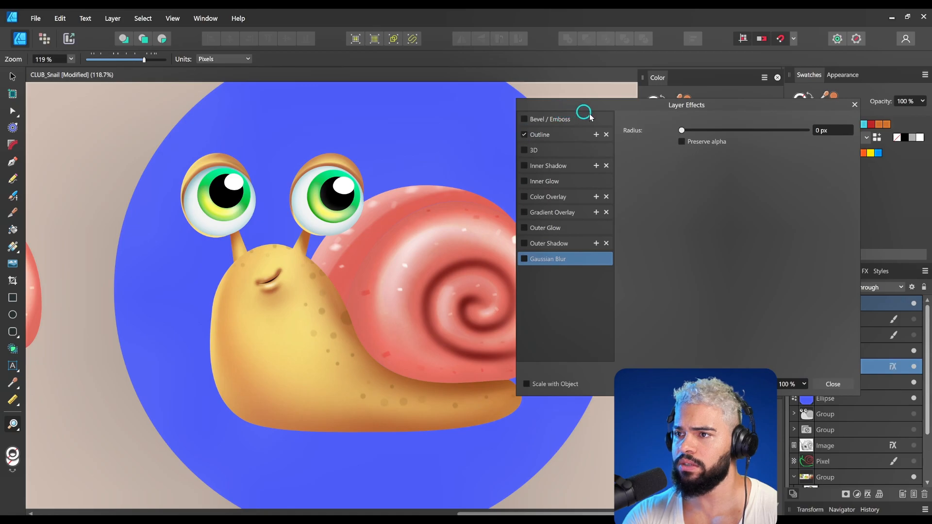
left_click(588, 136)
left_click_drag(691, 155, 757, 155)
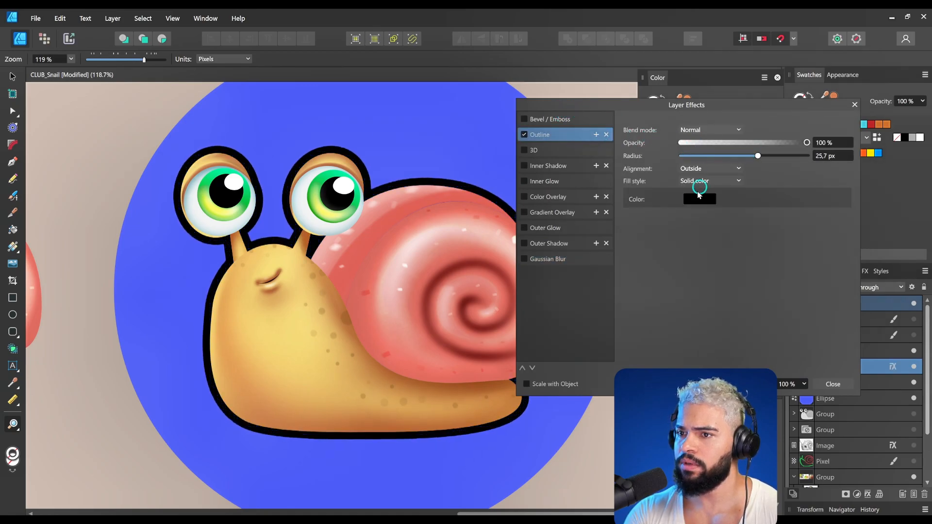
left_click(699, 200)
left_click_drag(733, 261, 771, 260)
left_click_drag(756, 157, 762, 156)
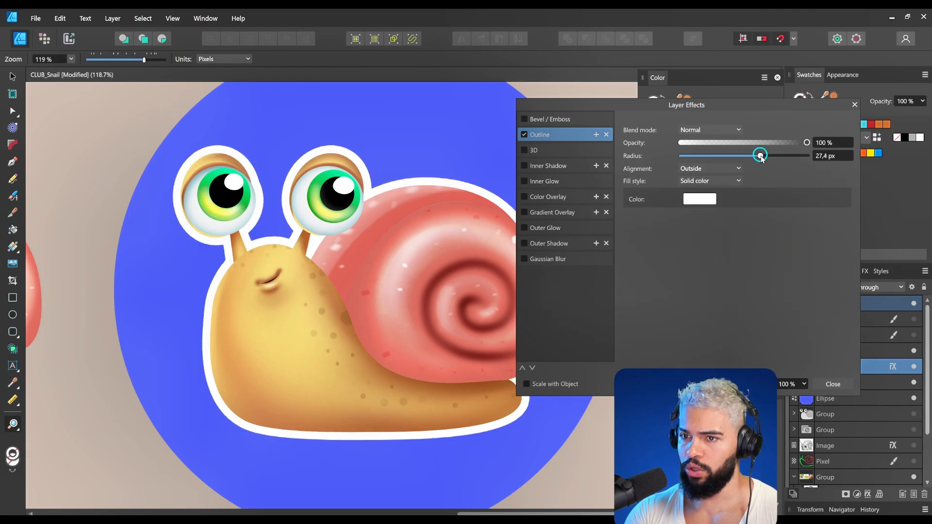
left_click(828, 383)
scroll(383, 290, "up", 2)
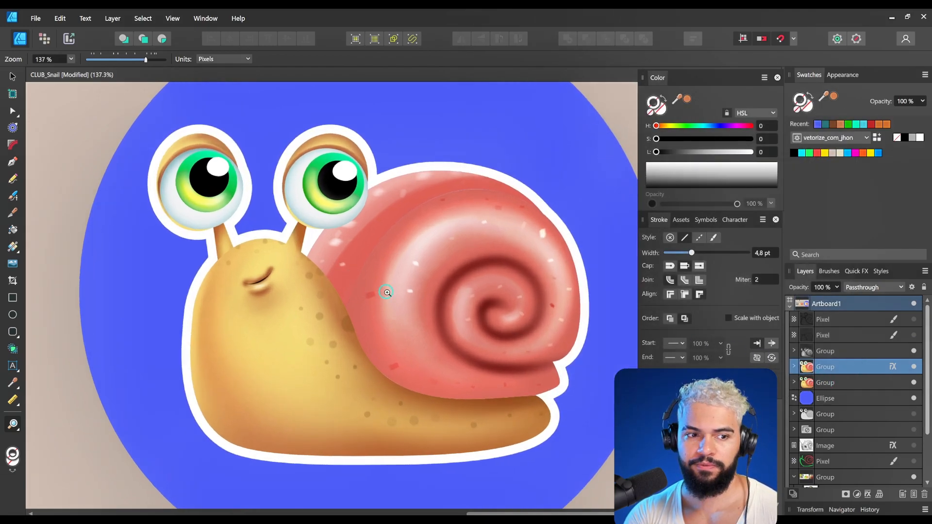
- Add an Exposure adjustment to the white-outlined snail group, expand the group and select the adjustment inside it
left_click(858, 495)
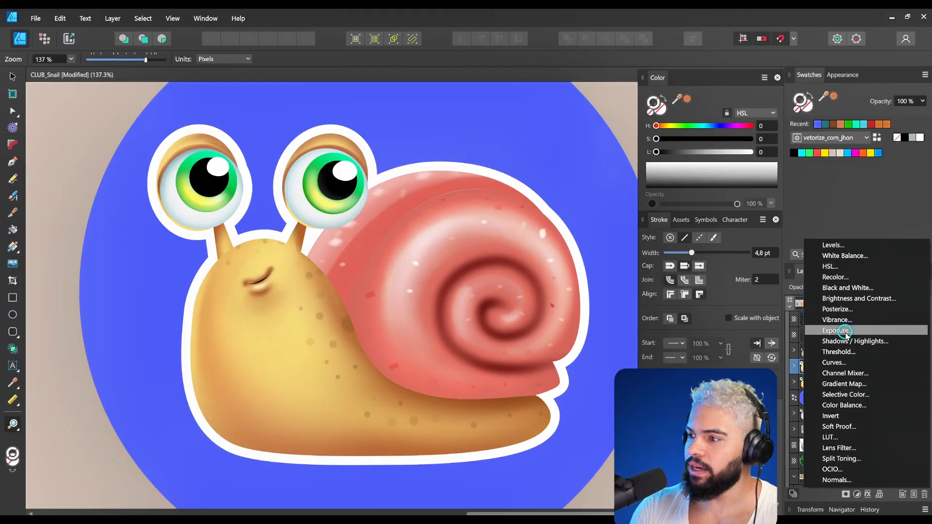
left_click(845, 22)
mouse_move(635, 473)
left_mouse_down()
mouse_move(646, 473)
mouse_move(634, 473)
left_mouse_up()
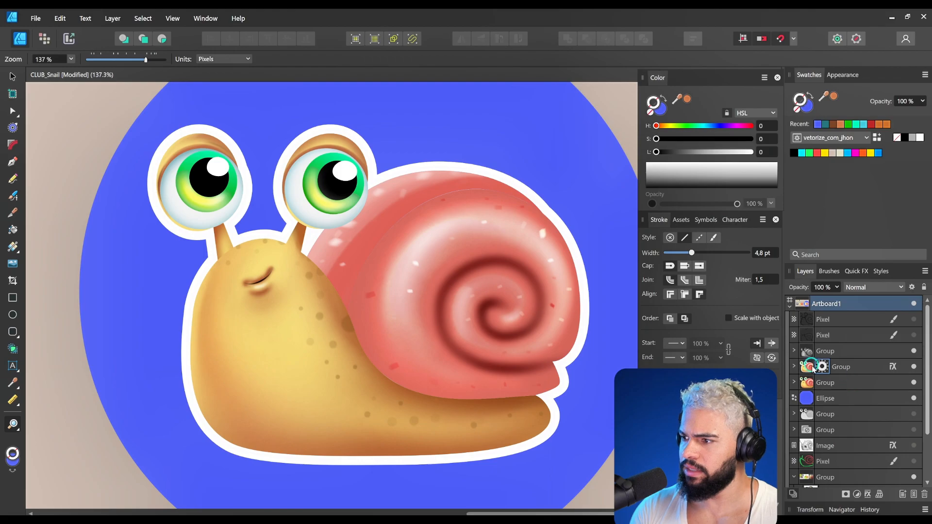
left_click(798, 367)
left_click(794, 367)
left_click(834, 383)
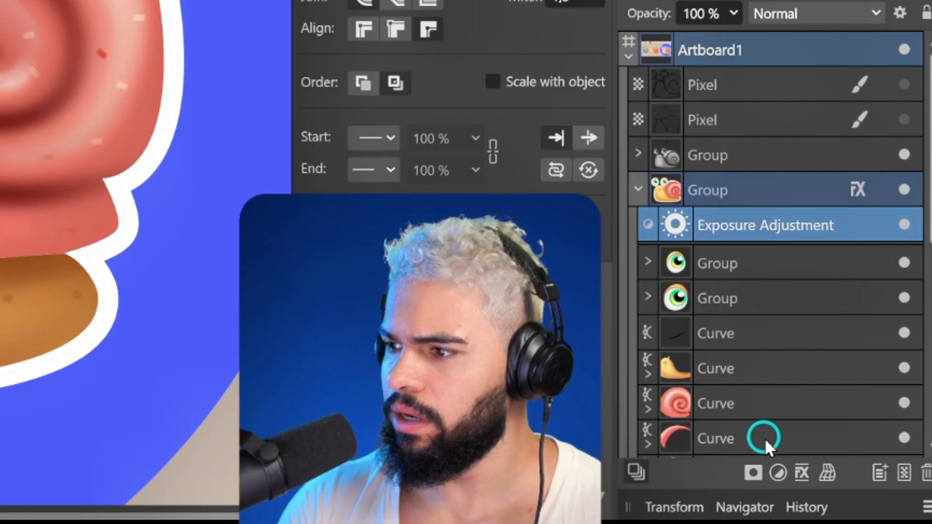
- Add a Curves adjustment inside the white-outlined snail group below the Exposure adjustment, lowering the shadows slightly and raising the highlights
left_click(856, 493)
left_click(742, 181)
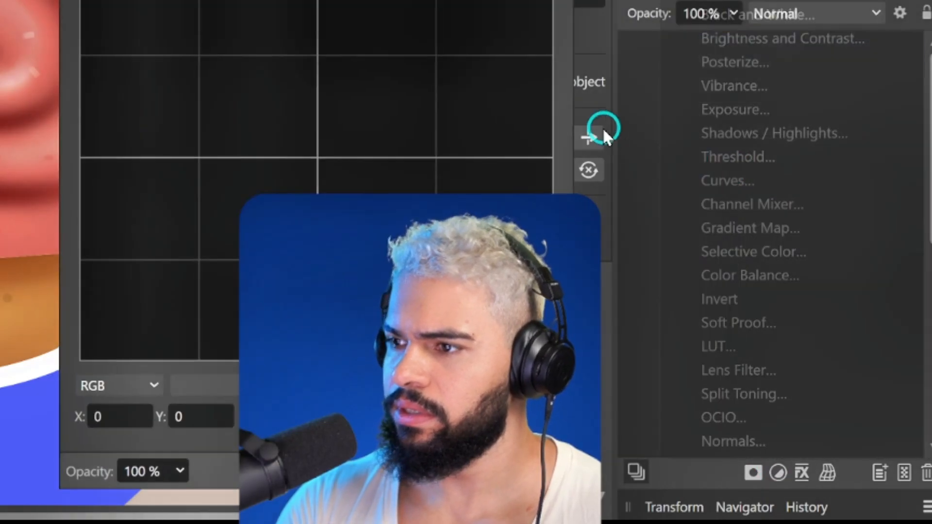
left_click_drag(731, 281, 728, 279)
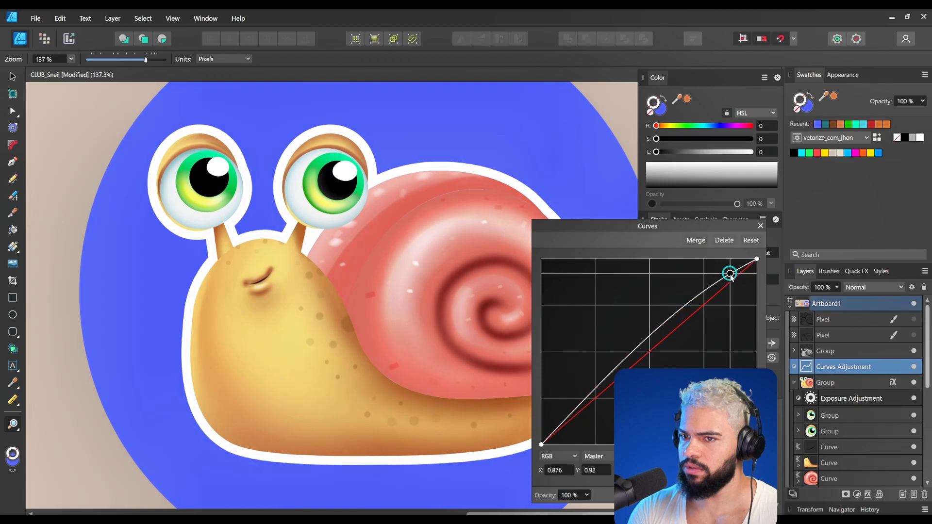
left_click_drag(824, 381, 828, 405)
left_click_drag(624, 369, 599, 389)
mouse_move(714, 293)
left_mouse_down()
mouse_move(726, 275)
mouse_move(718, 289)
left_mouse_up()
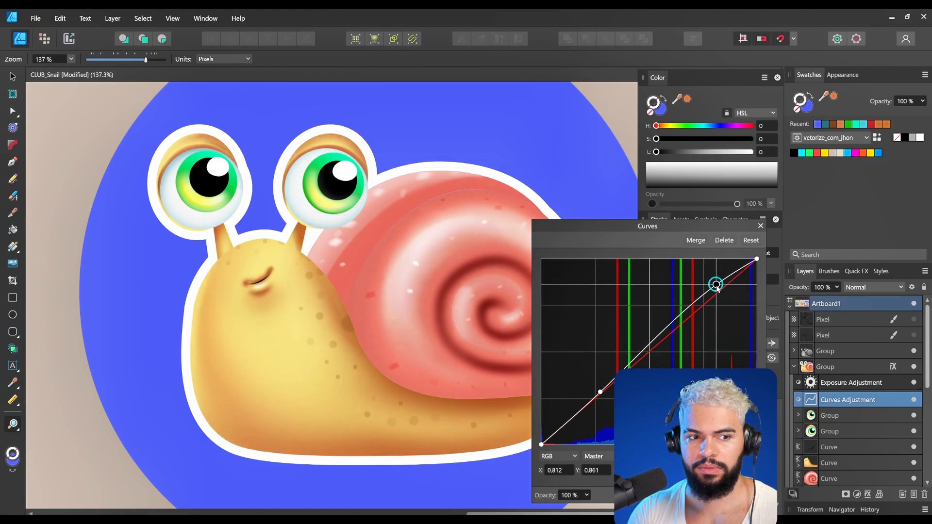
left_click(760, 226)
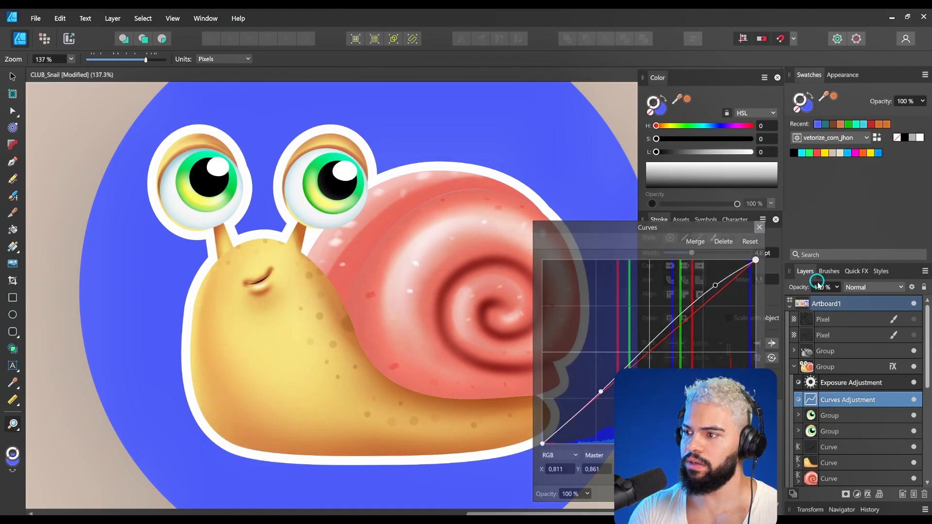
- Compare the snail with and without the Curves and Exposure adjustments by toggling their visibility
left_click(913, 399)
left_click(914, 399)
left_click(913, 399)
left_click(913, 399)
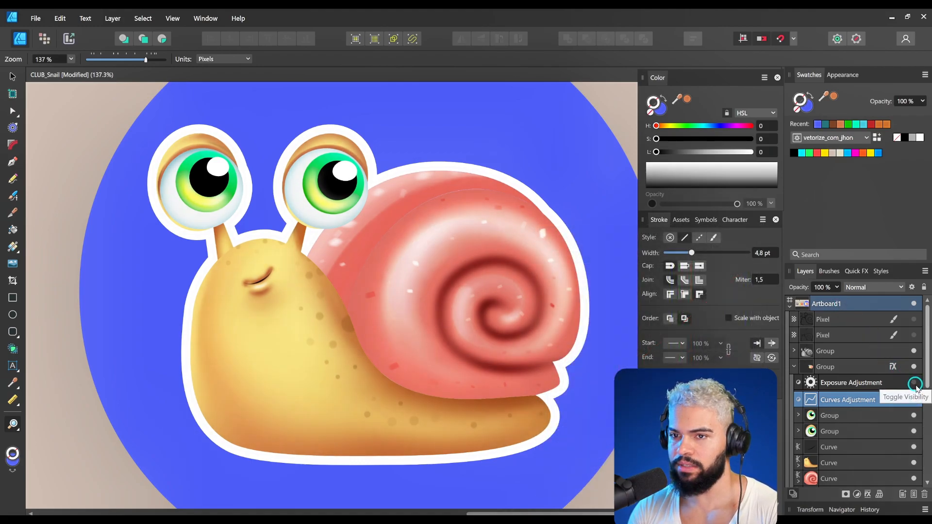
left_click(913, 399)
left_click(914, 382)
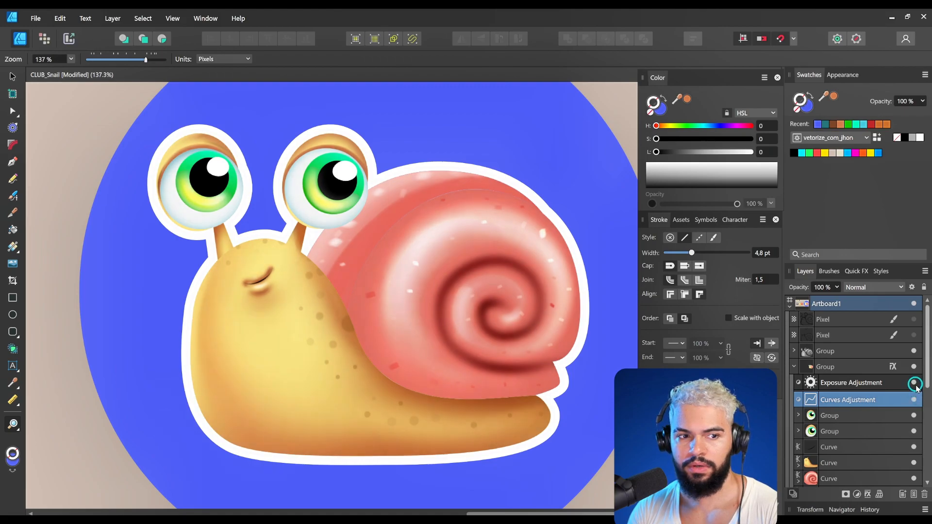
- Add a Color Balance adjustment above the Curves adjustment and shift its Shadows tonal range towards magenta and red
left_click(858, 495)
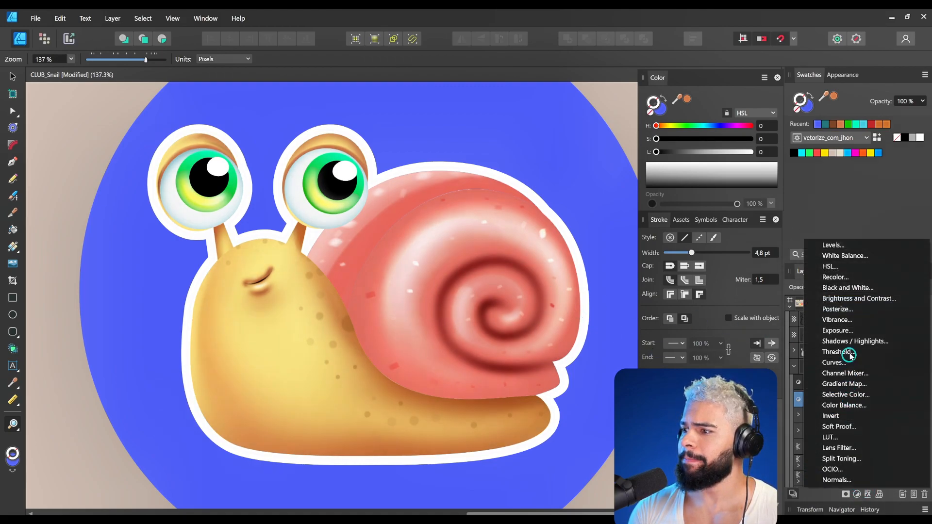
left_click(854, 406)
left_click(575, 383)
left_click(575, 383)
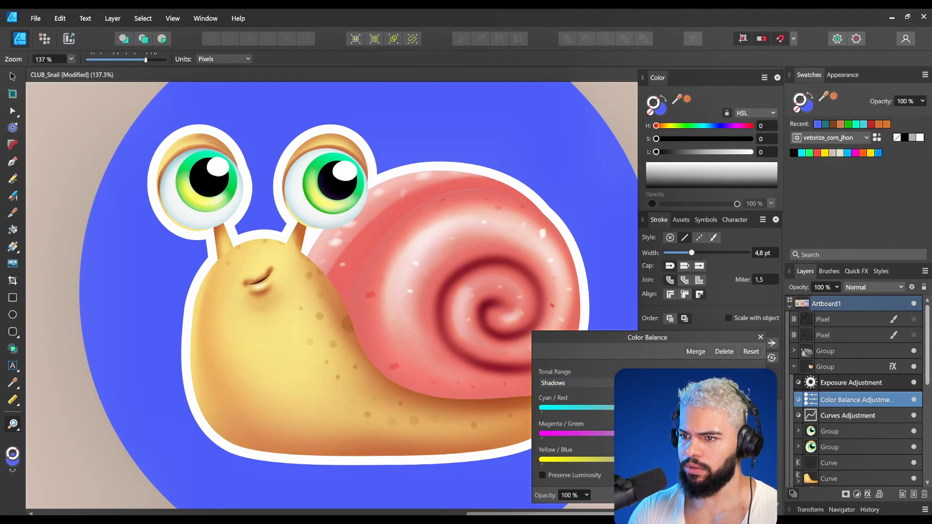
left_click_drag(601, 434, 588, 433)
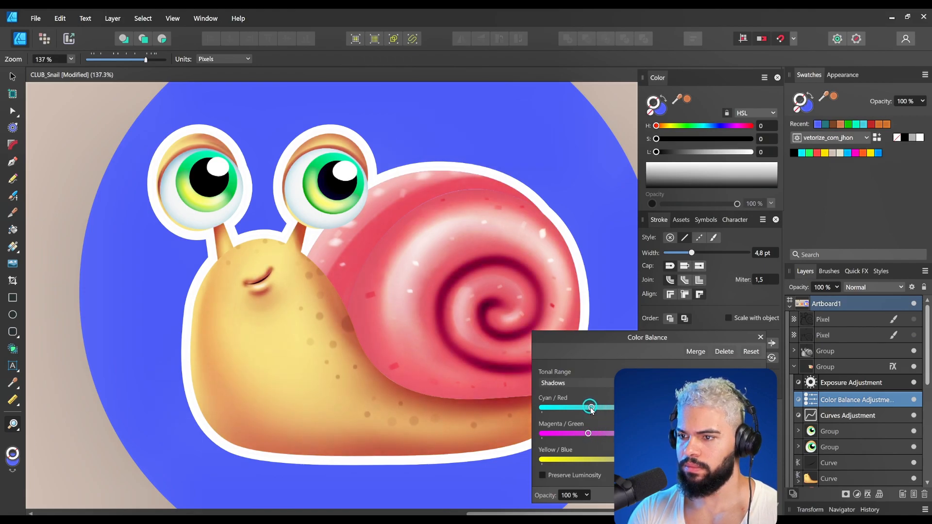
left_click_drag(601, 410, 626, 408)
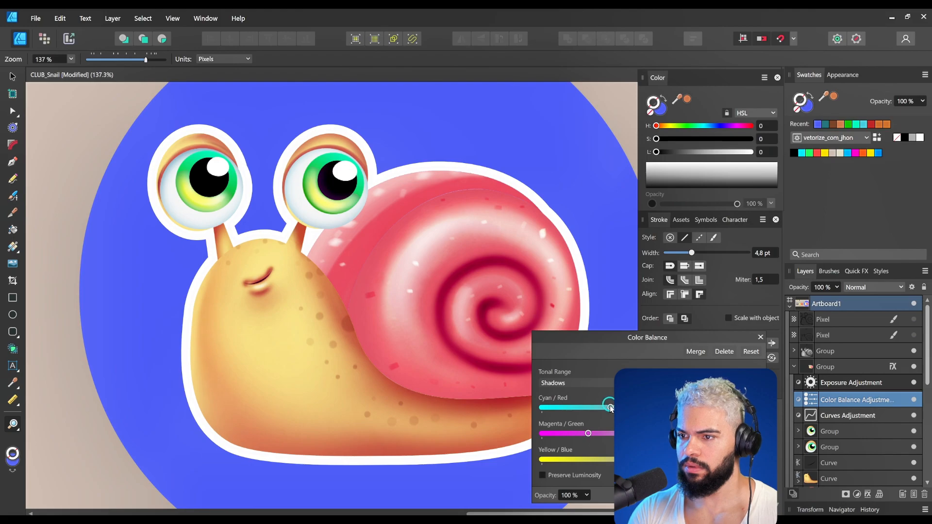
- Switch the Color Balance to the Highlights tonal range and shift the snail's highlights towards magenta
left_click(590, 383)
left_click(589, 420)
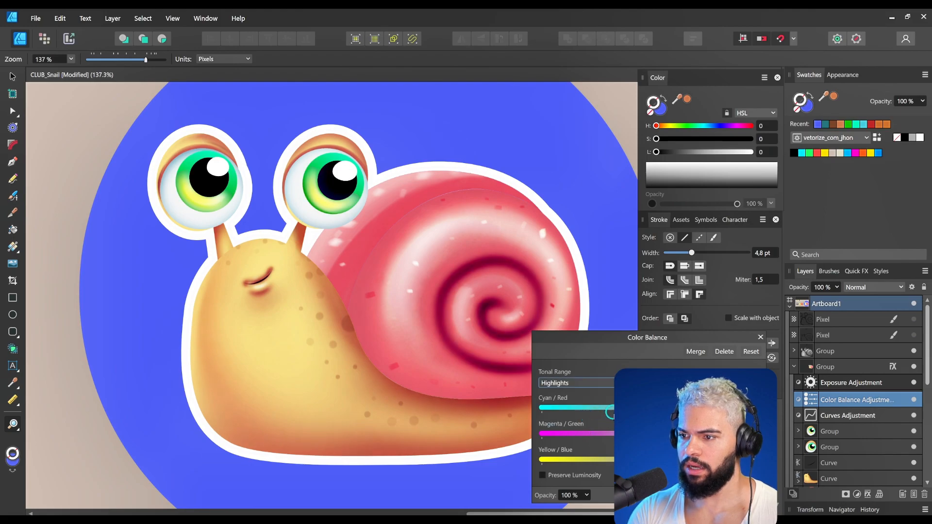
mouse_move(626, 408)
left_mouse_down()
mouse_move(653, 408)
mouse_move(613, 407)
left_mouse_up()
left_click_drag(632, 460, 615, 460)
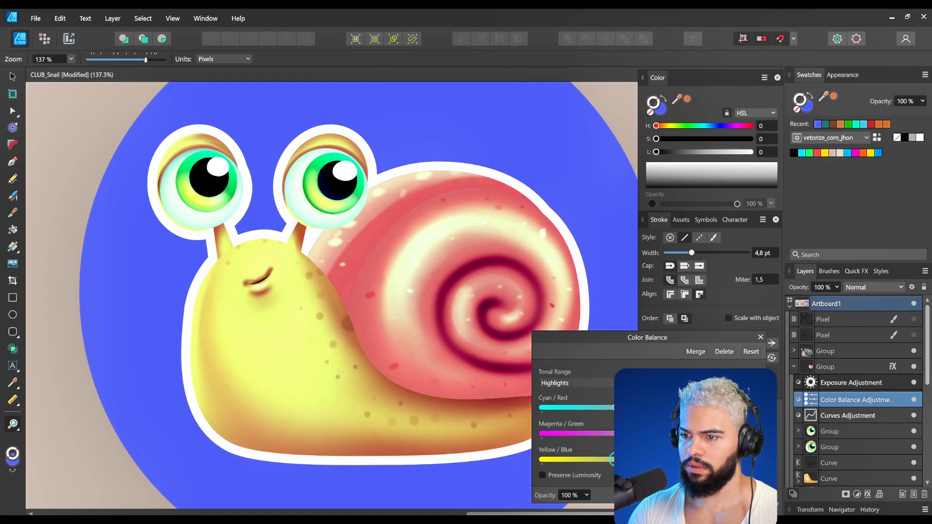
left_click_drag(650, 433, 613, 433)
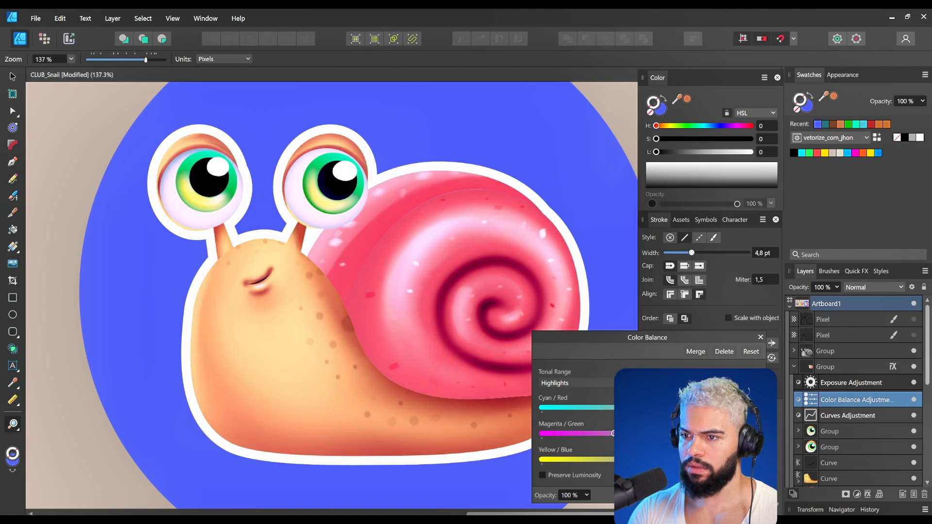
mouse_move(612, 433)
left_mouse_down()
mouse_move(641, 432)
mouse_move(610, 444)
left_mouse_up()
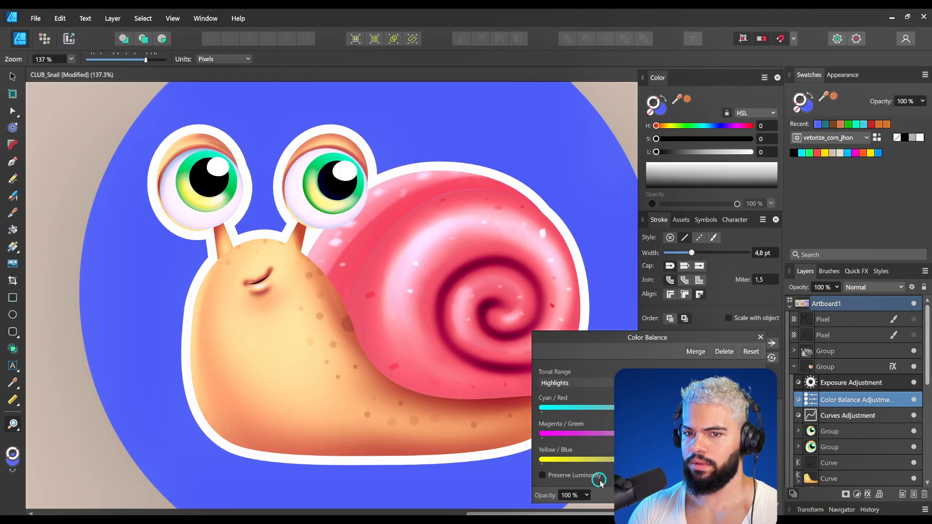
left_click_drag(289, 280, 394, 315)
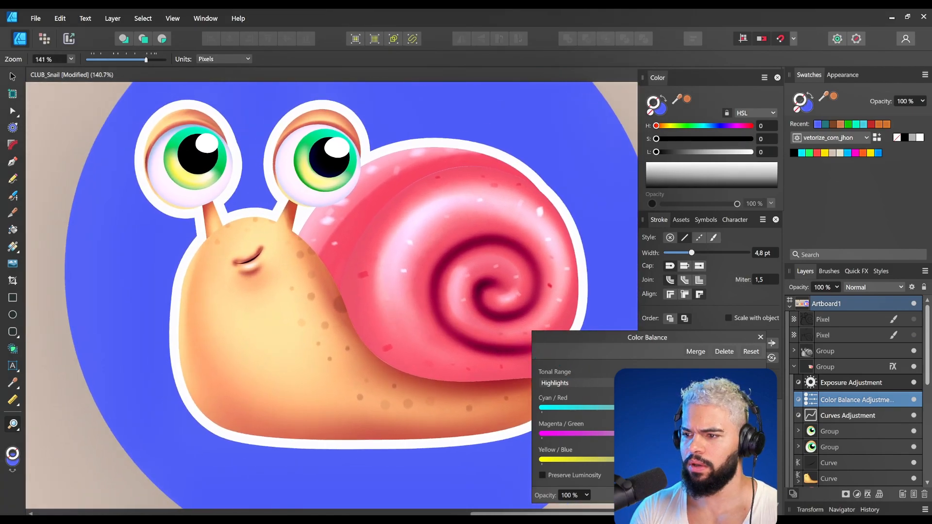
left_click(760, 338)
- Hide and show the Color Balance adjustment to compare the snail's colours before and after
left_click(915, 400)
mouse_move(565, 357)
left_mouse_down()
mouse_move(573, 376)
mouse_move(576, 361)
left_mouse_up()
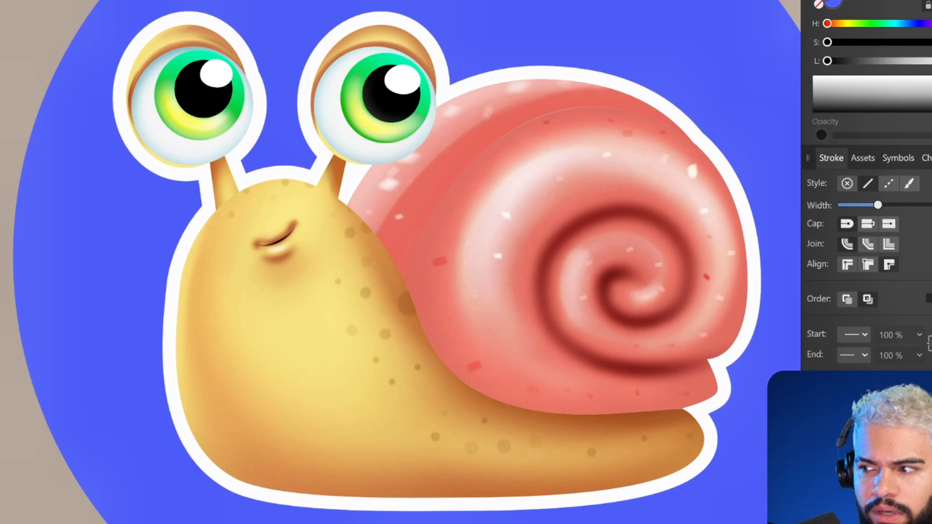
key("ctrl+z")
key("ctrl+shift+z")
left_click(914, 399)
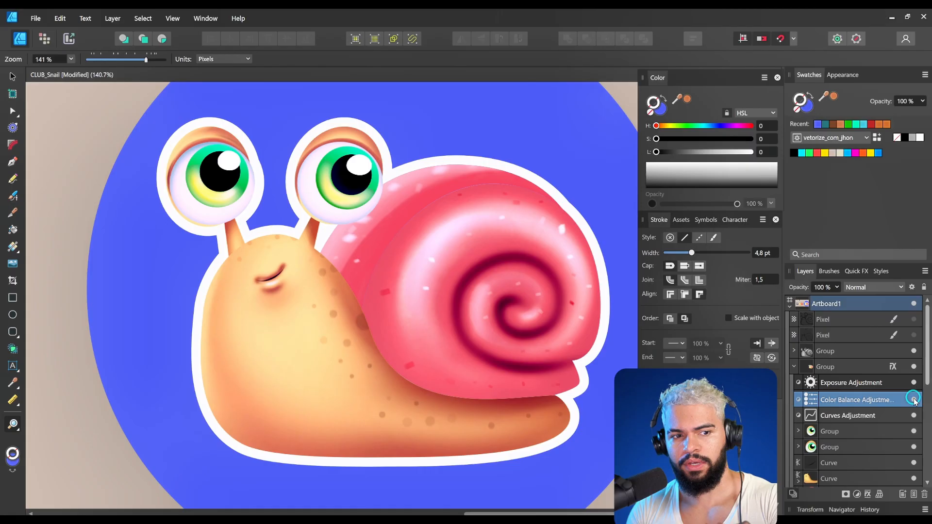
- Move the blue circle behind the plain coloured snail in the middle of the artboard
scroll(470, 272, "down", 2)
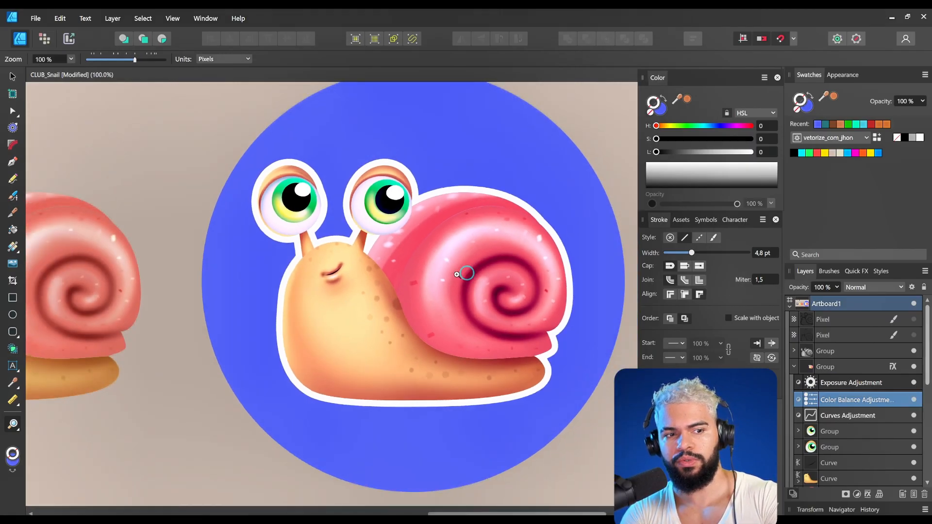
scroll(457, 274, "down", 2)
left_click_drag(422, 300, 267, 288)
left_click(395, 307)
left_click(506, 207)
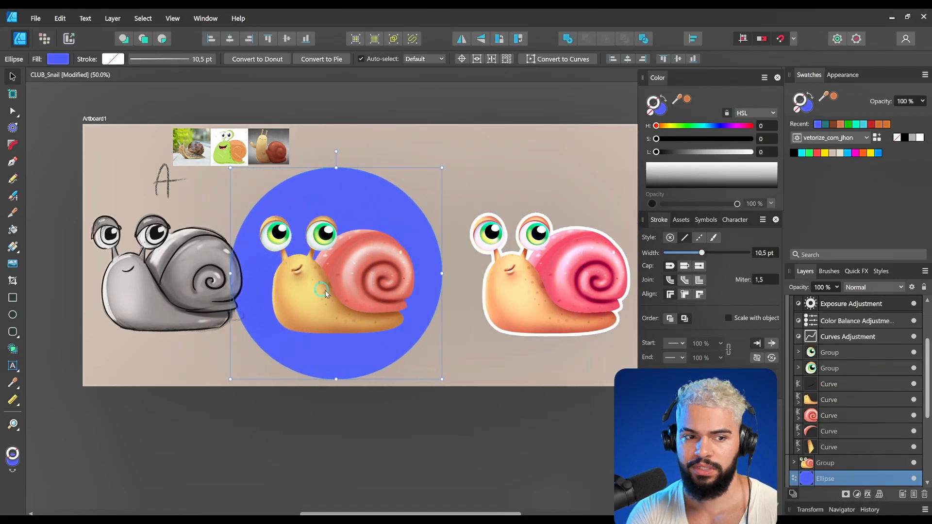
- Inspect the plain snail on the blue circle and return the circle behind the white-outlined snail
scroll(267, 288, "up", 3)
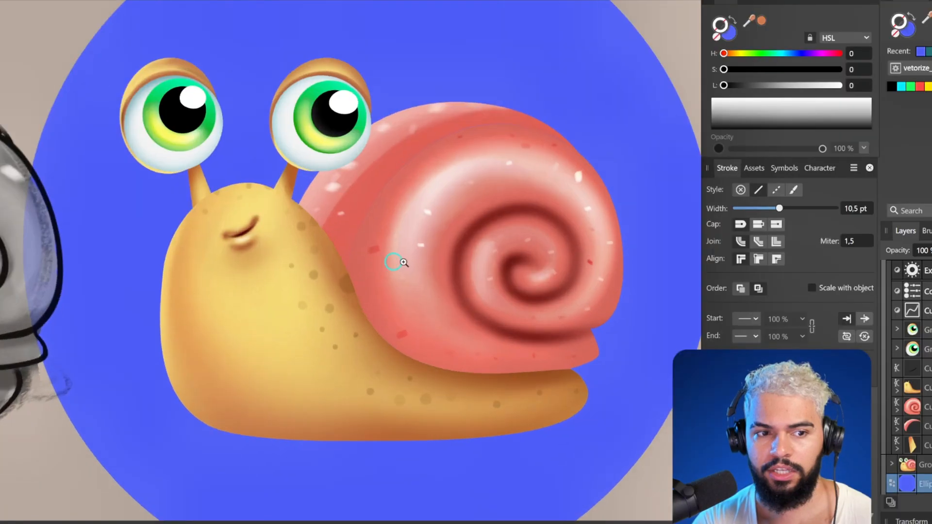
left_click_drag(403, 263, 402, 277)
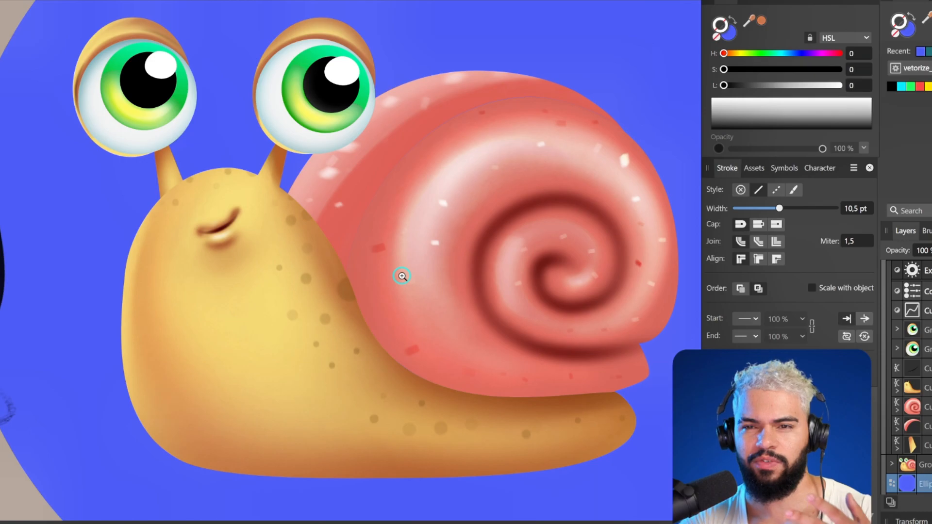
left_click_drag(503, 263, 458, 266)
left_click_drag(526, 273, 496, 270)
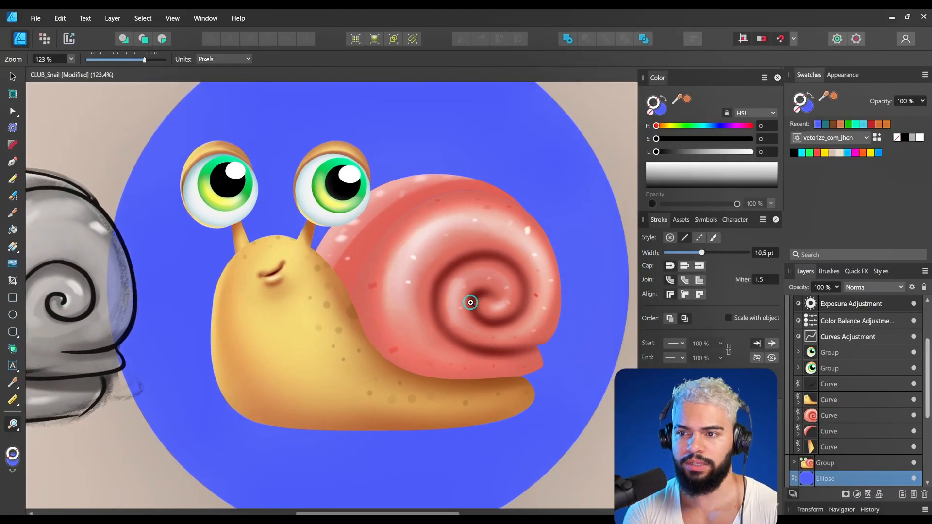
left_click_drag(475, 315, 422, 319)
left_click_drag(421, 318, 566, 349)
left_click_drag(510, 329, 509, 362)
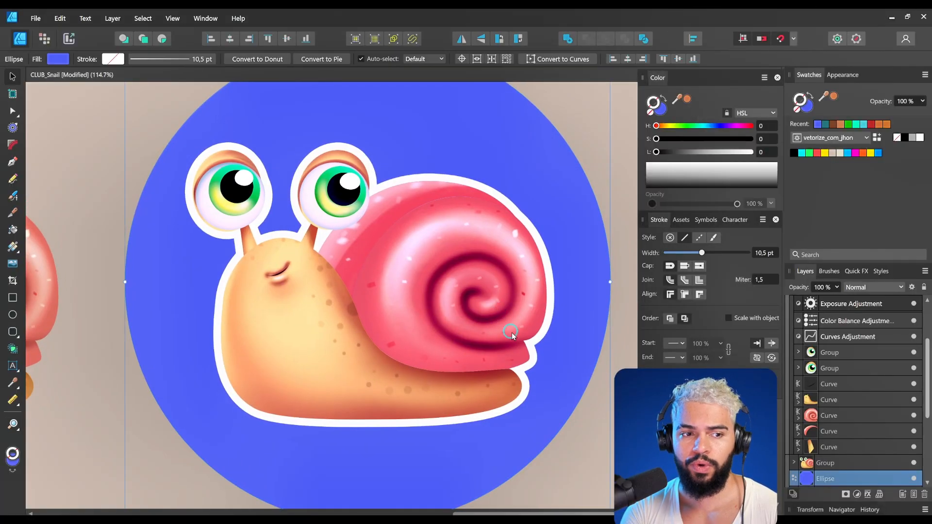
- Move the blue circle off the white-outlined snail, towards the plain coloured snail
left_click_drag(512, 335, 128, 339)
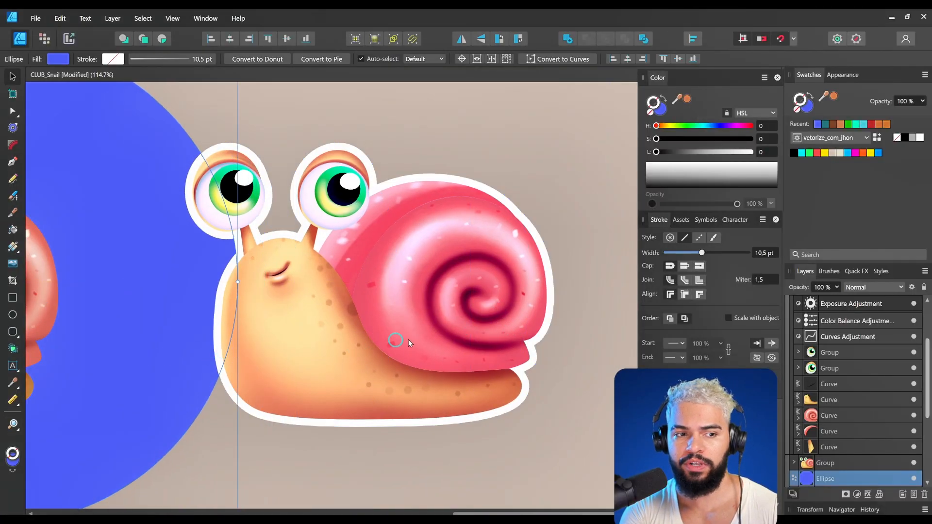
key("z")
left_click_drag(372, 341, 494, 340)
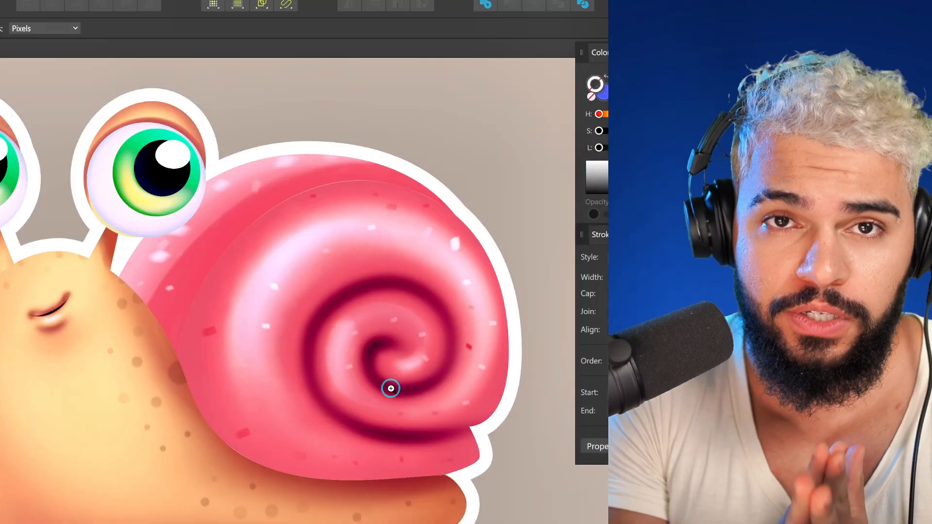
left_click_drag(366, 339, 163, 352)
left_click_drag(235, 335, 258, 289)
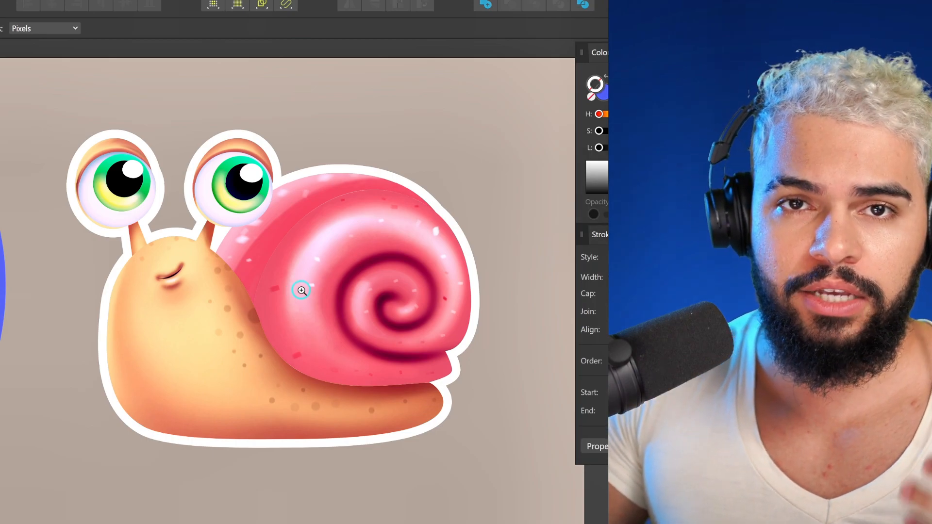
left_click_drag(331, 301, 345, 299)
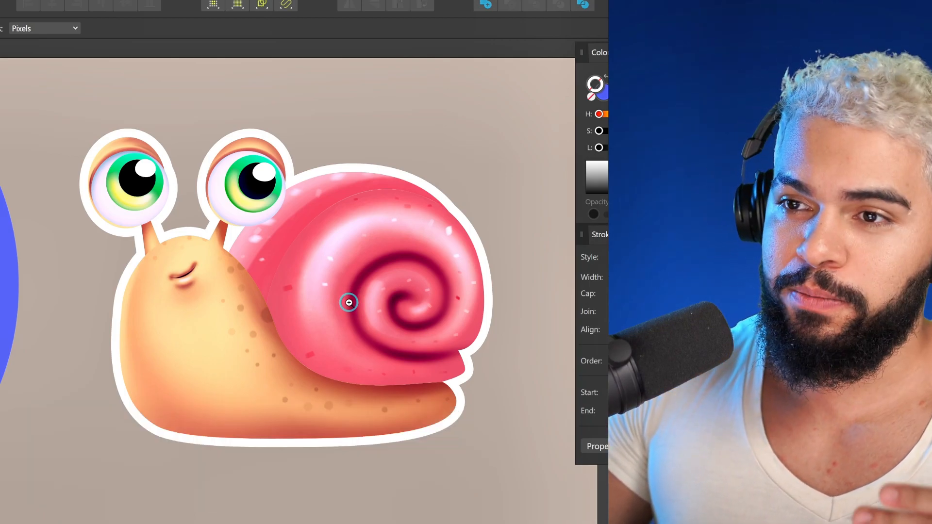
mouse_move(266, 307)
left_mouse_down()
mouse_move(125, 334)
mouse_move(387, 322)
mouse_move(467, 342)
mouse_move(343, 289)
mouse_move(209, 288)
mouse_move(509, 152)
mouse_move(389, 226)
left_mouse_up()
mouse_move(351, 285)
left_mouse_down()
mouse_move(281, 297)
mouse_move(326, 299)
mouse_move(298, 272)
mouse_move(221, 335)
left_mouse_up()
left_click_drag(336, 285, 291, 326)
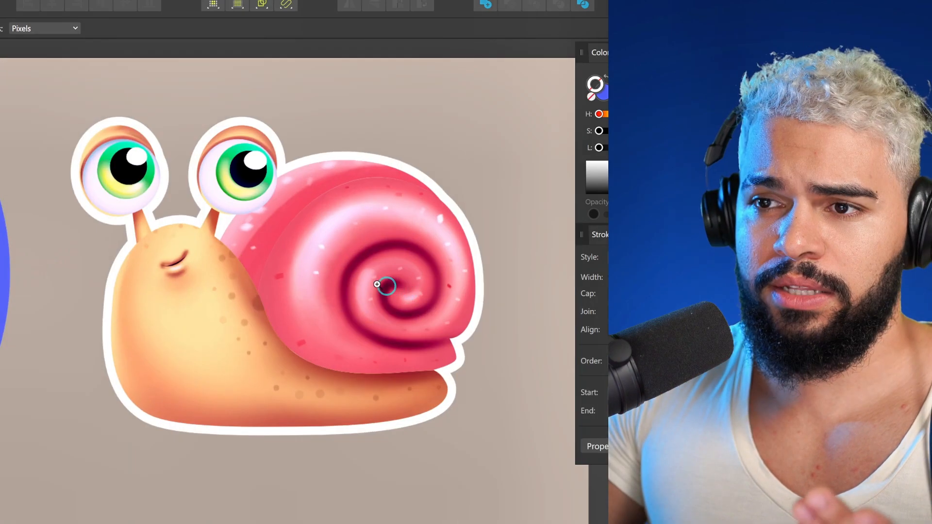
mouse_move(339, 277)
left_mouse_down()
mouse_move(358, 304)
mouse_move(378, 317)
mouse_move(387, 307)
left_mouse_up()
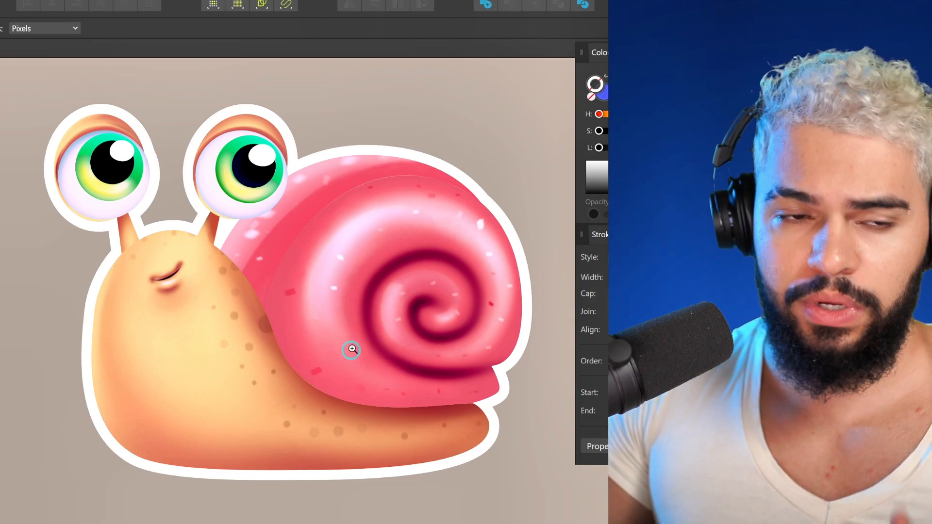
left_click_drag(358, 360, 287, 343)
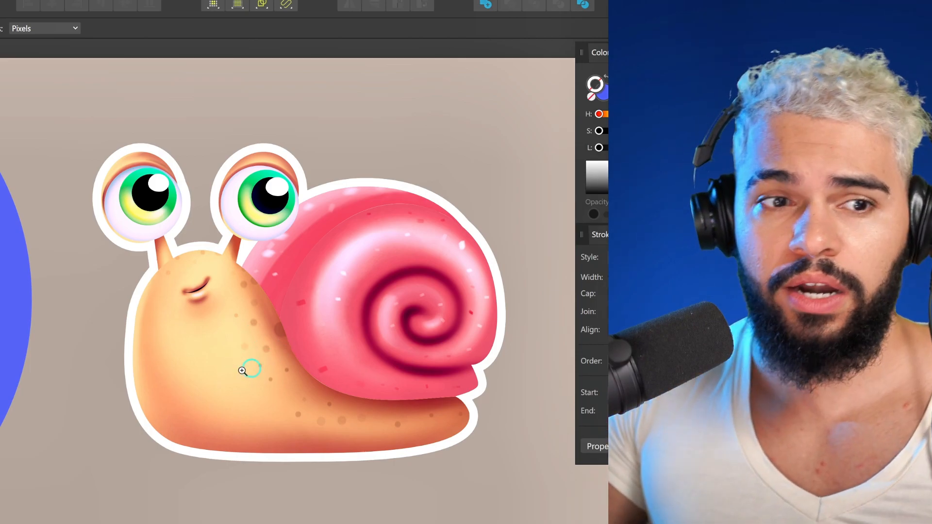
left_click_drag(221, 372, 227, 353)
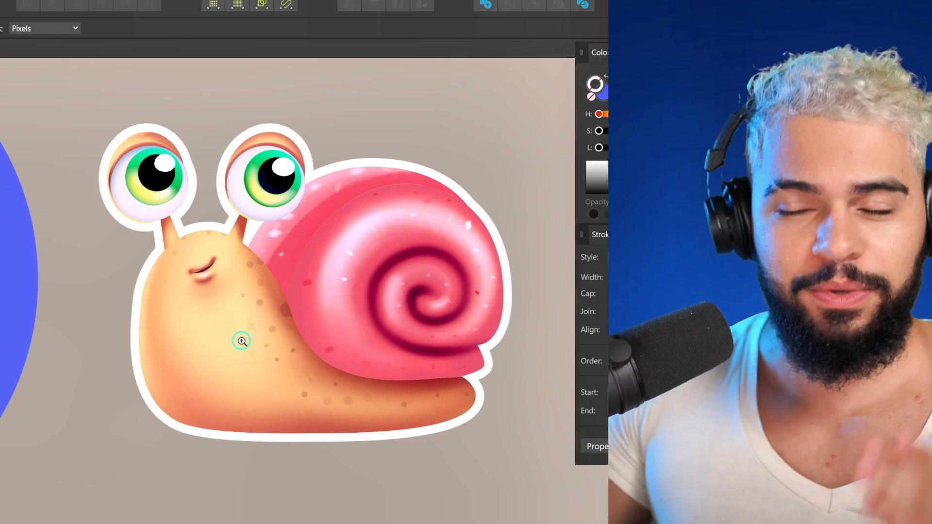